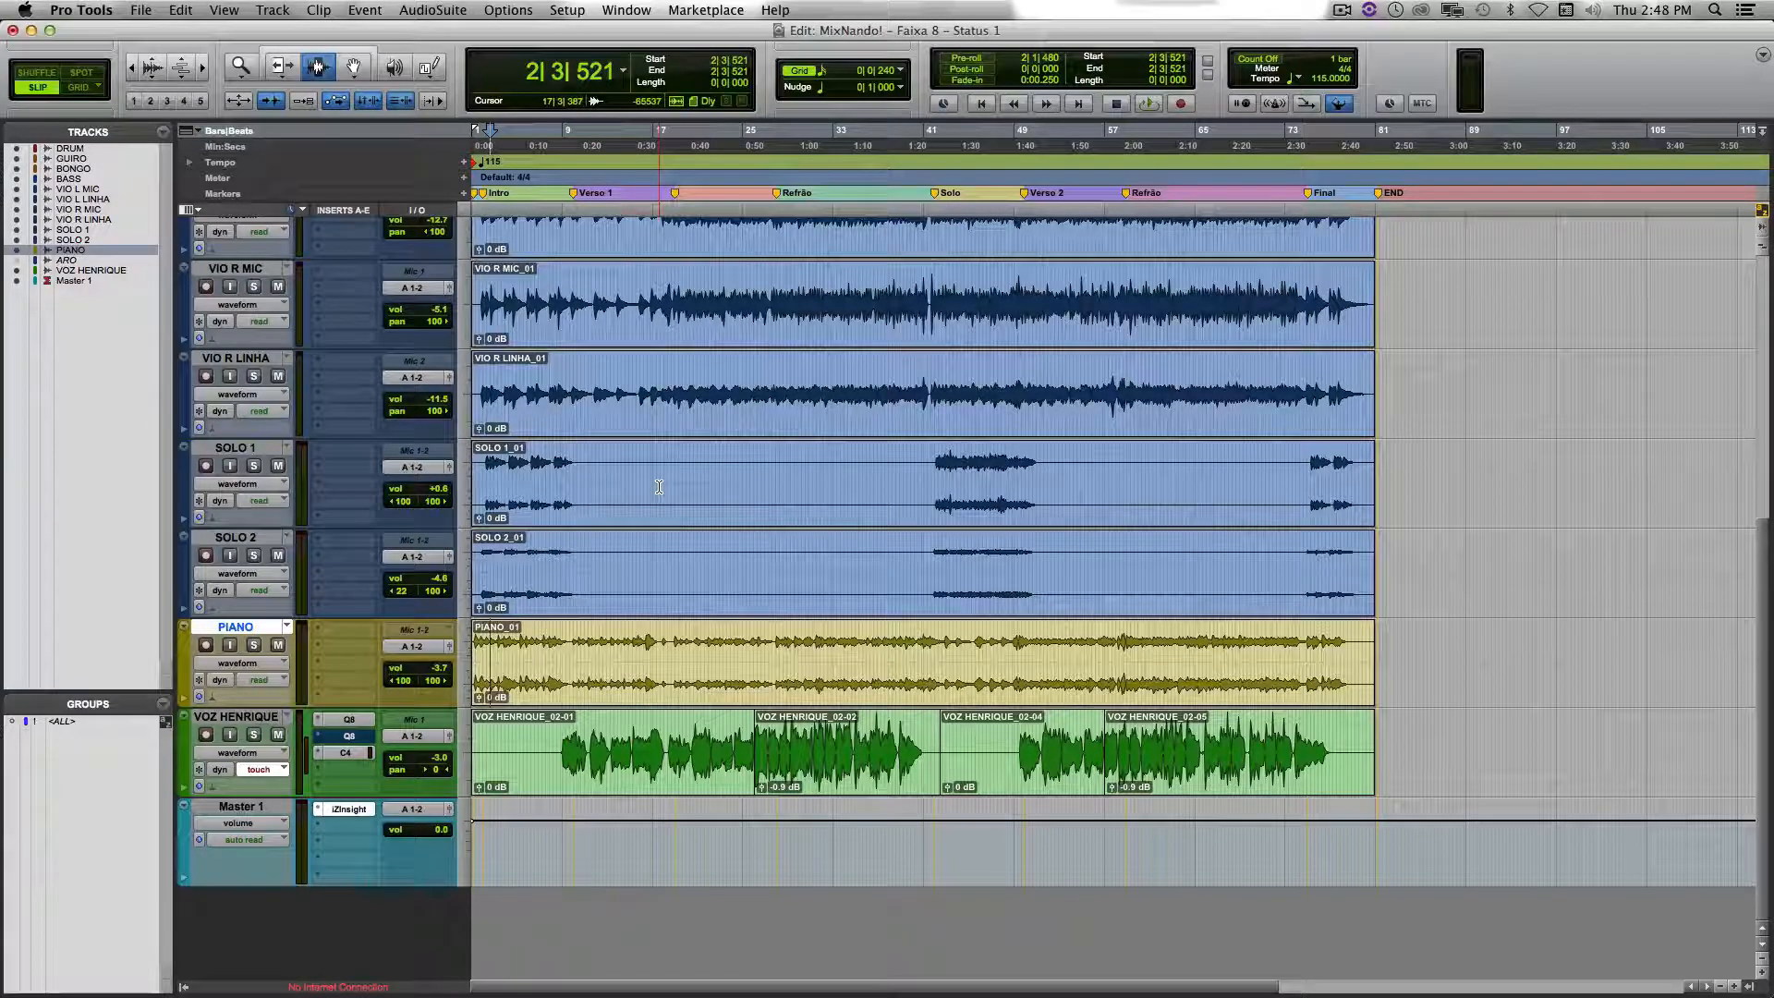
# Step: Solo the vocal track and make its C4 and both Q8 inserts inactive
pyautogui.click(566, 744)
pyautogui.hotkey('shift', 's')
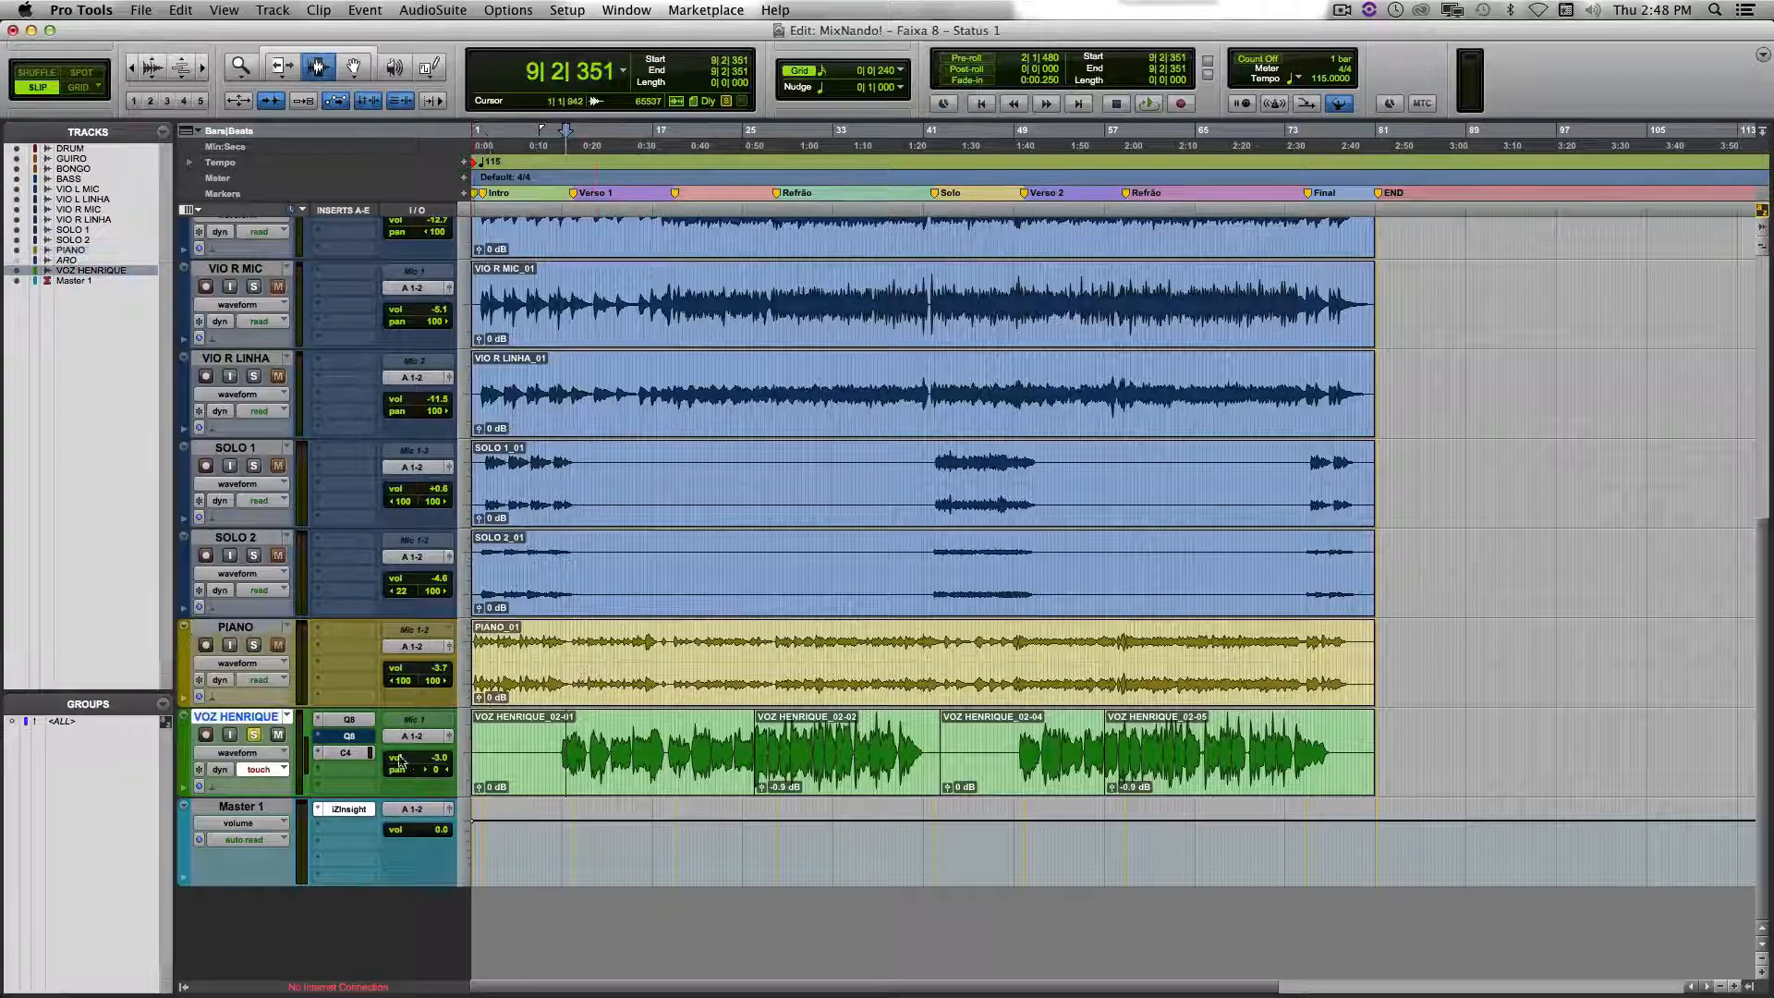
pyautogui.rightClick(363, 753)
pyautogui.click(380, 774)
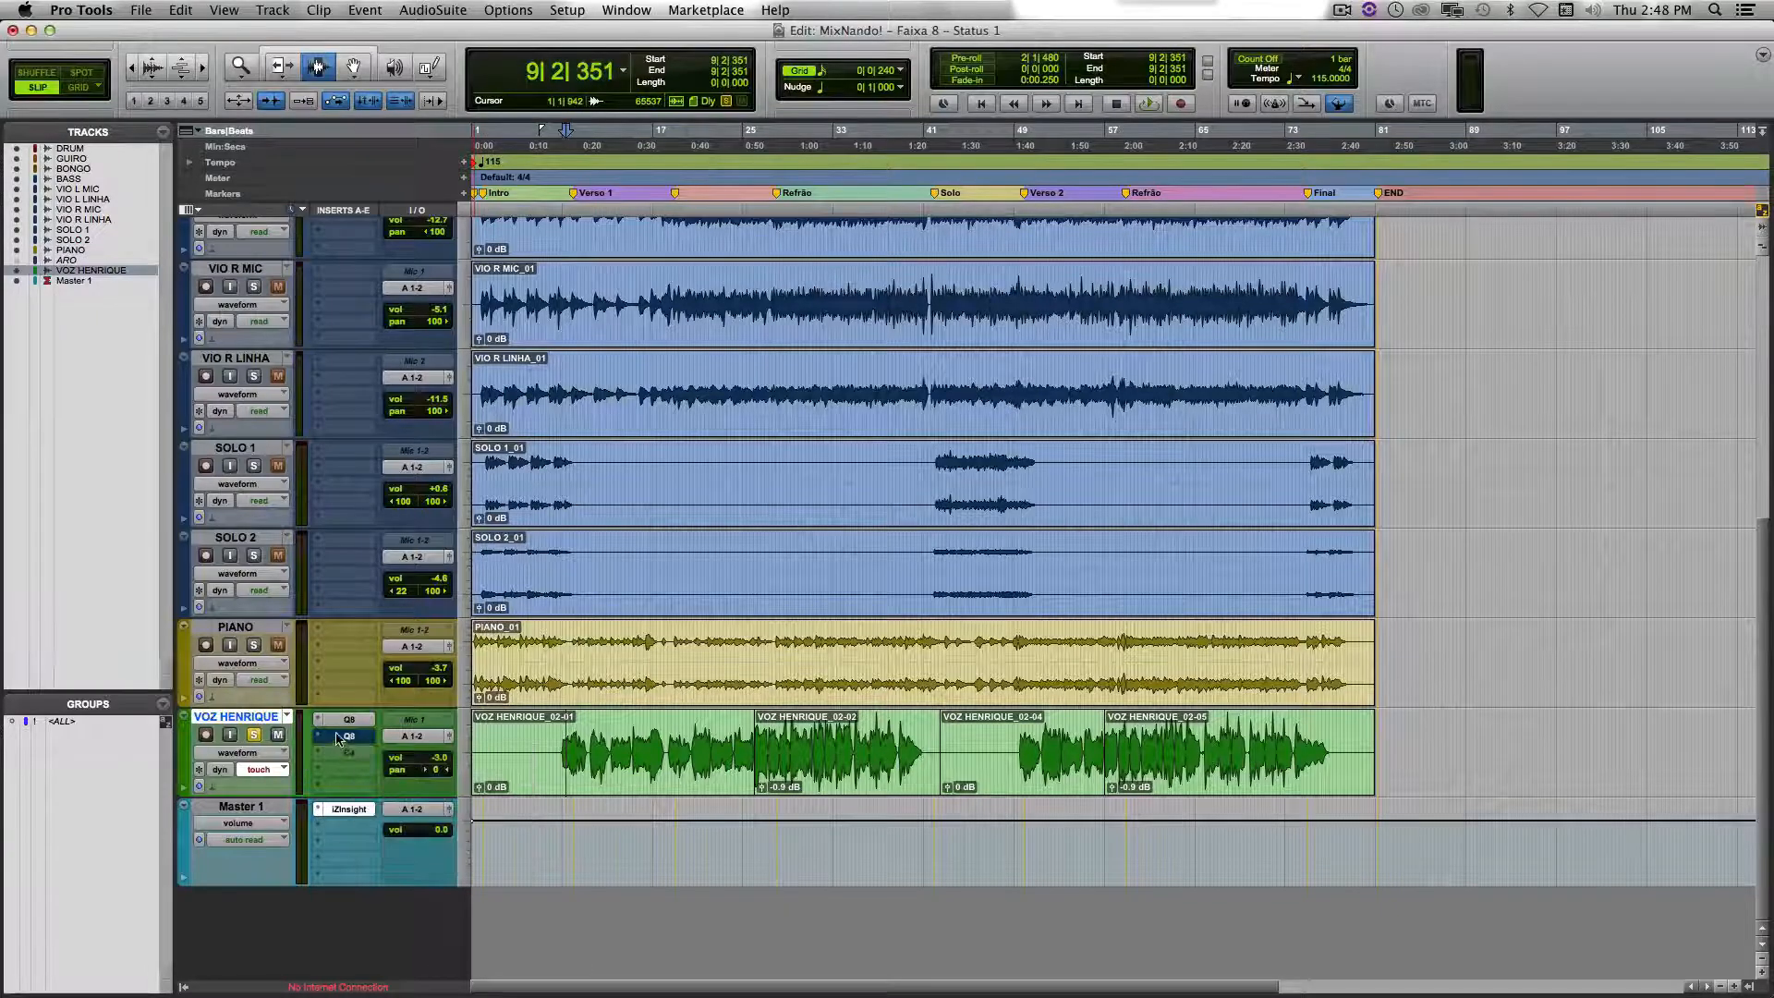
pyautogui.rightClick(346, 736)
pyautogui.click(366, 756)
pyautogui.rightClick(355, 720)
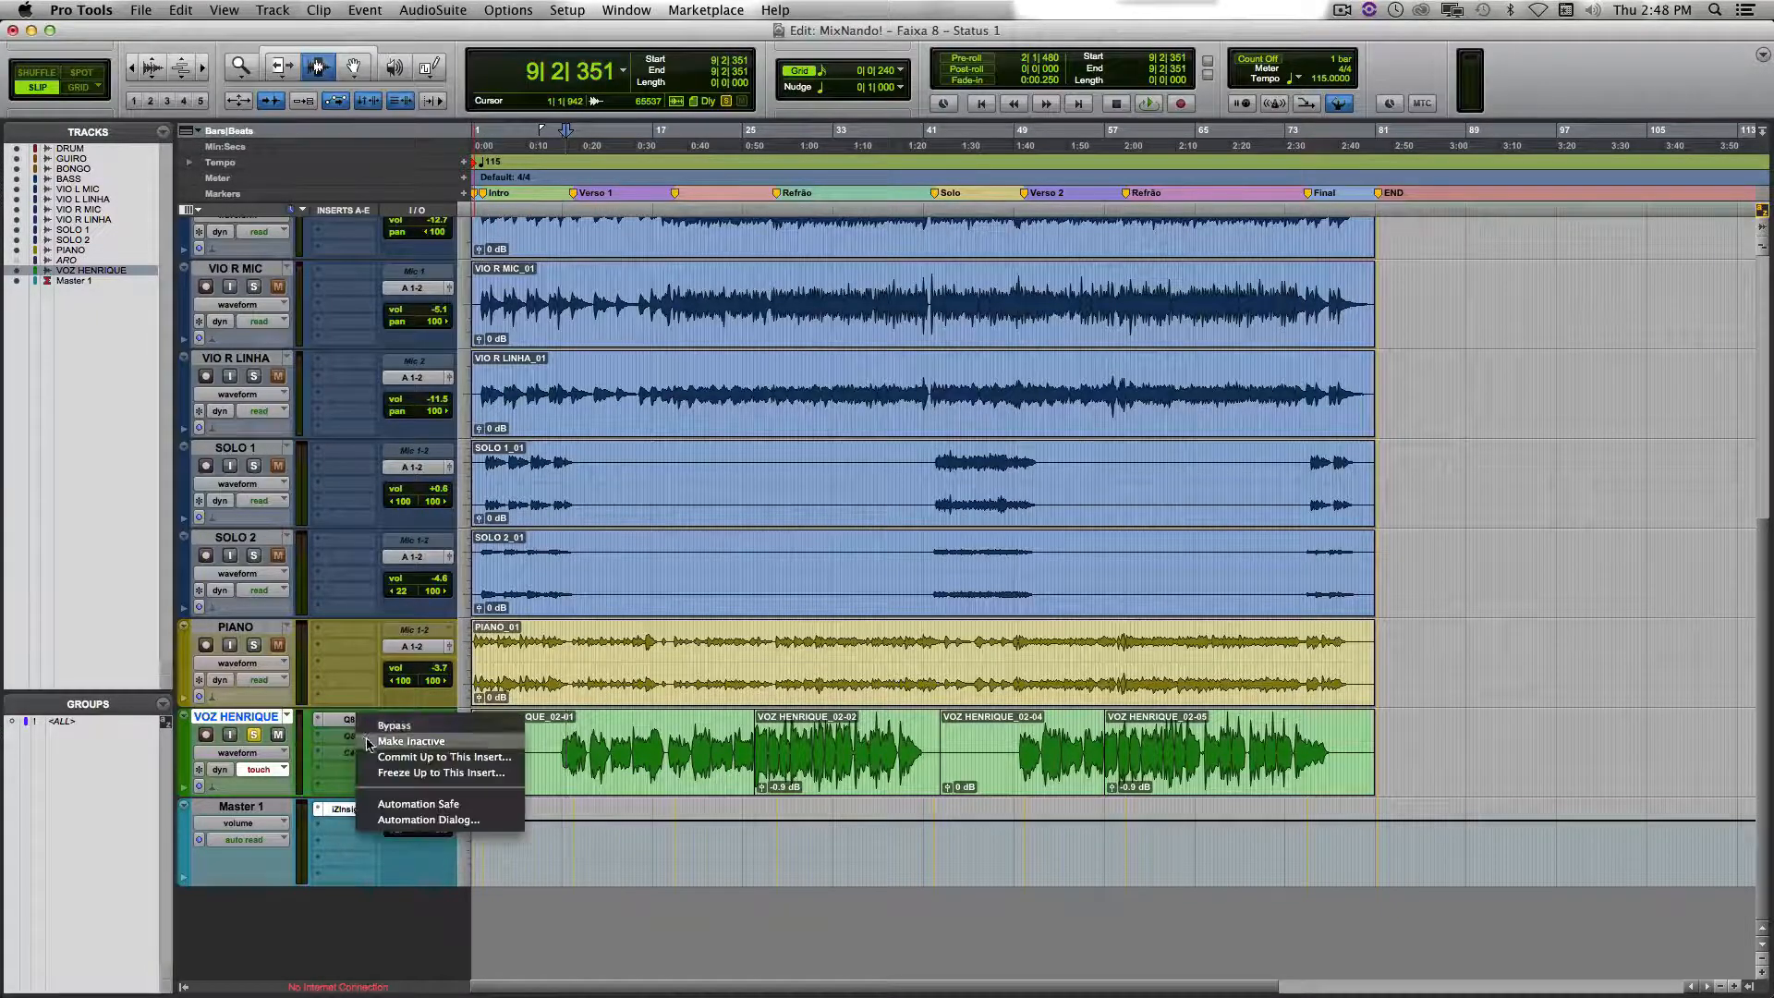
pyautogui.click(410, 741)
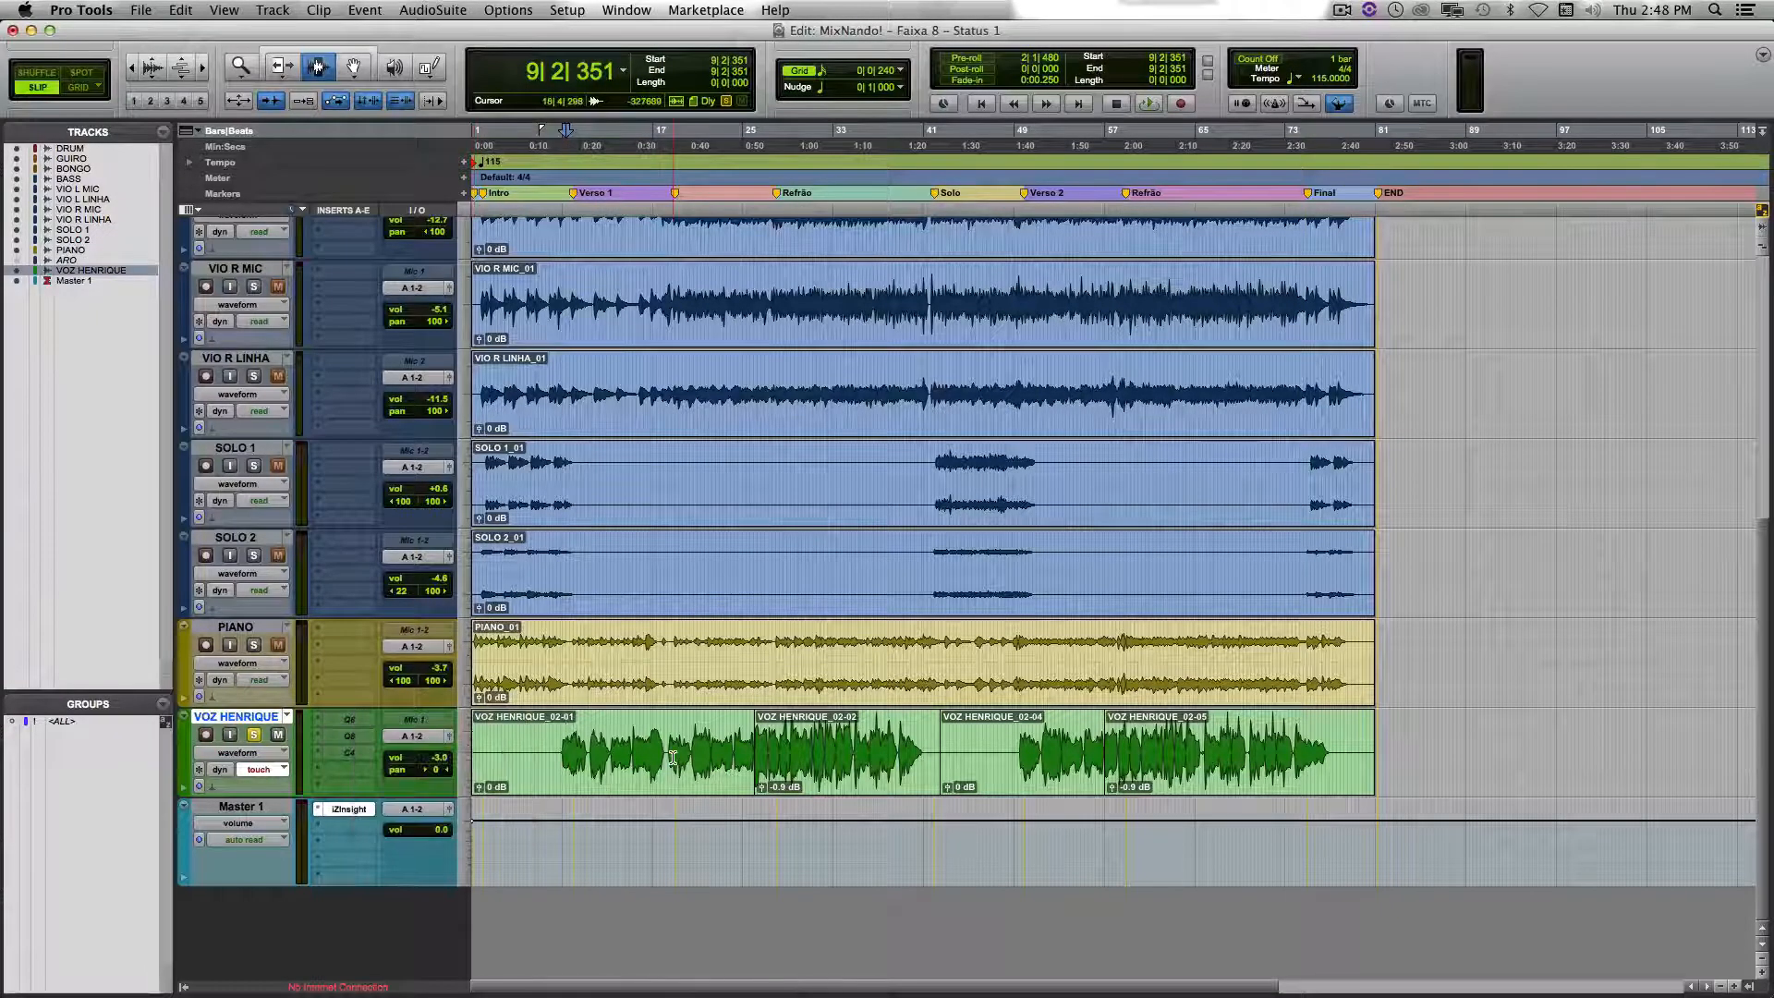
# Step: Listen to the soloed vocal from the start of its second clip near bar 26 and take the track out of solo
pyautogui.click(758, 753)
pyautogui.click(755, 744)
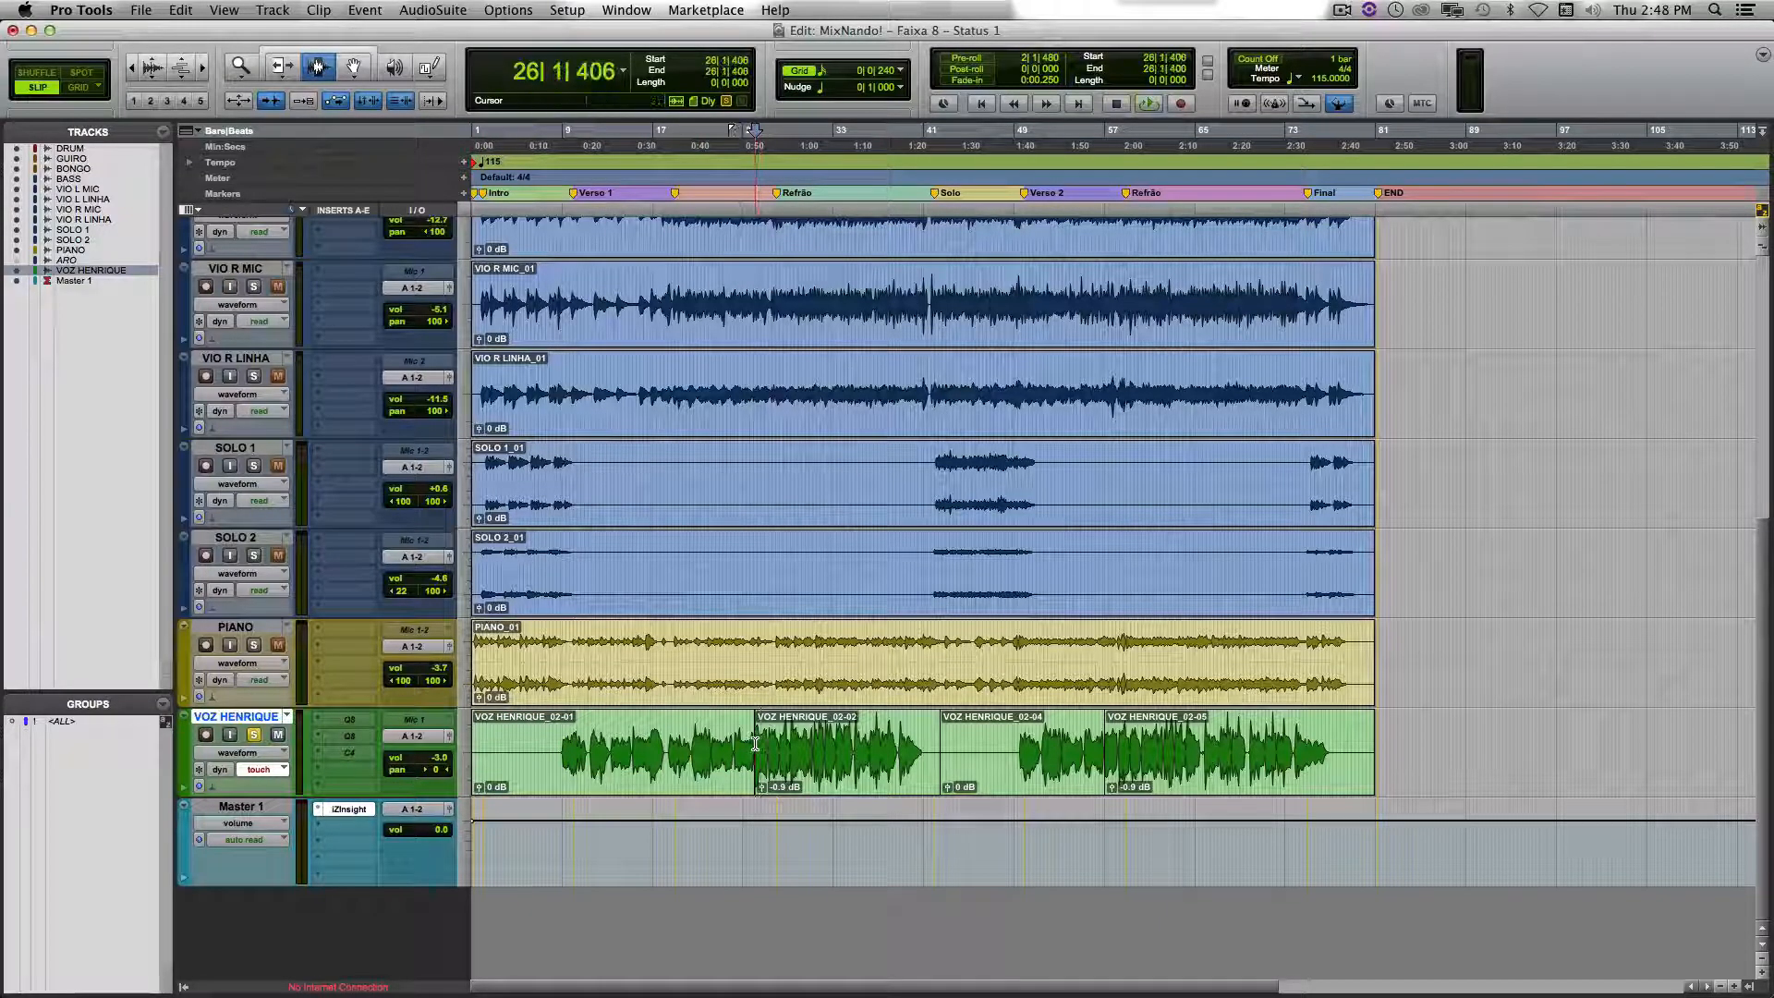
pyautogui.press('space')
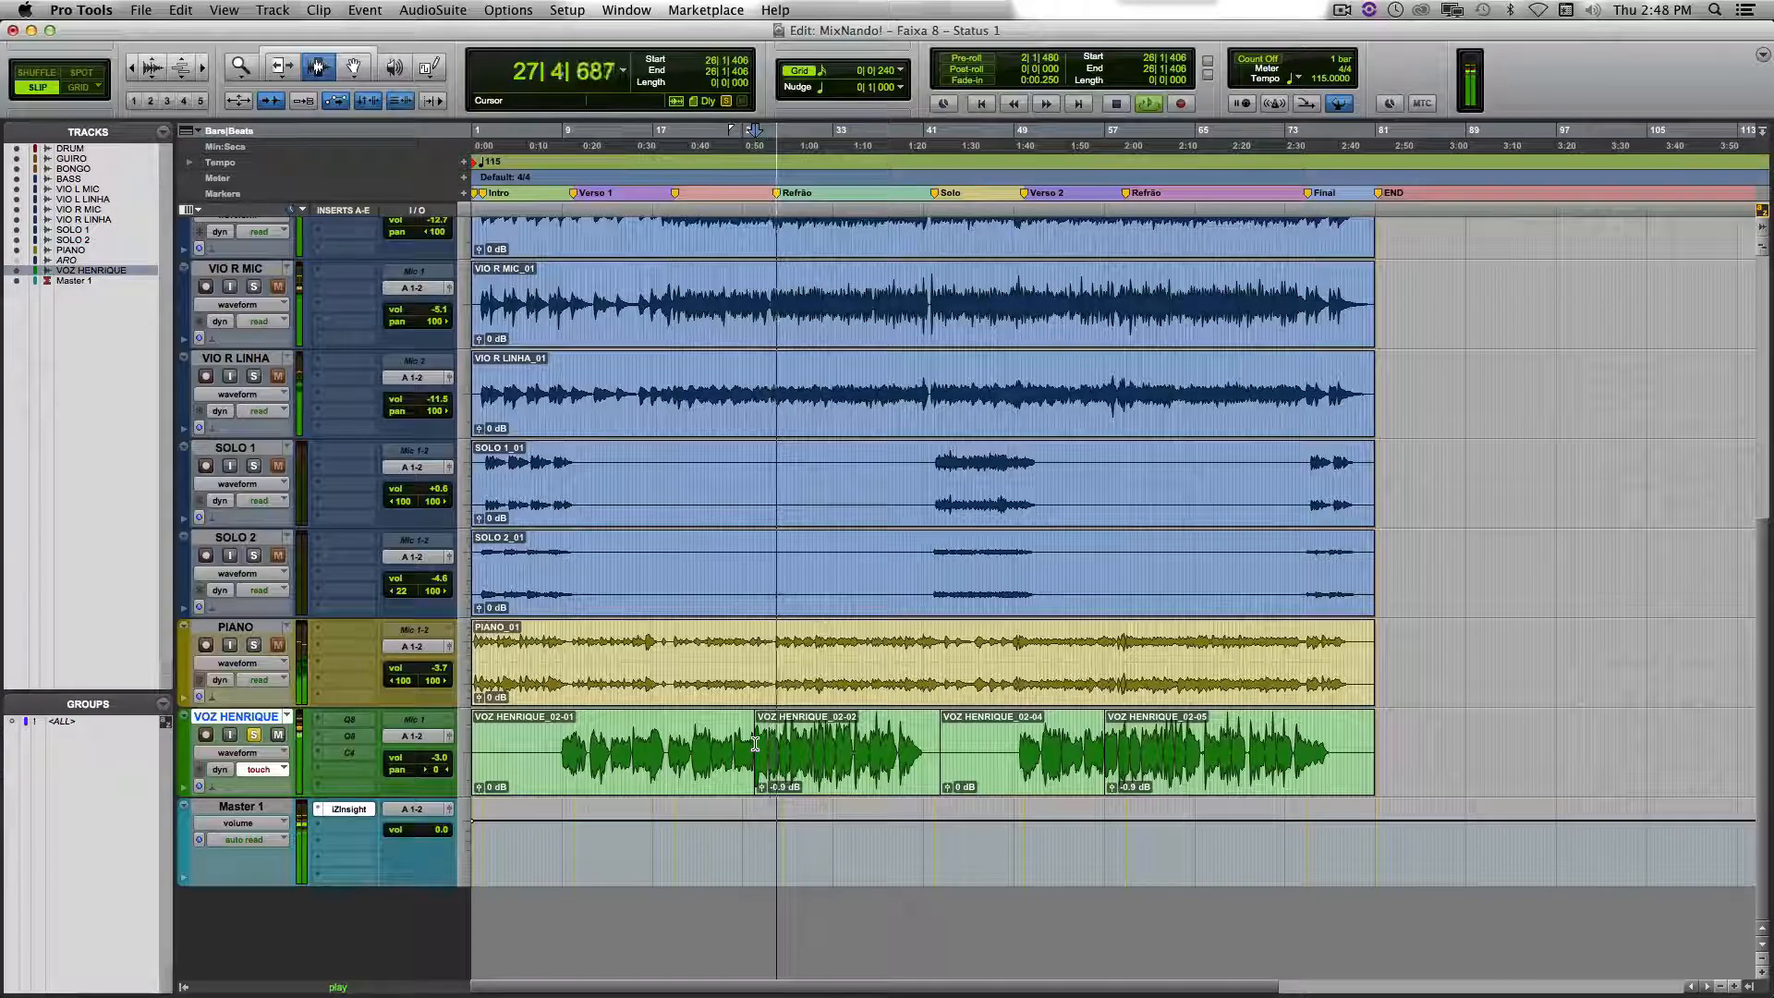
pyautogui.press('space')
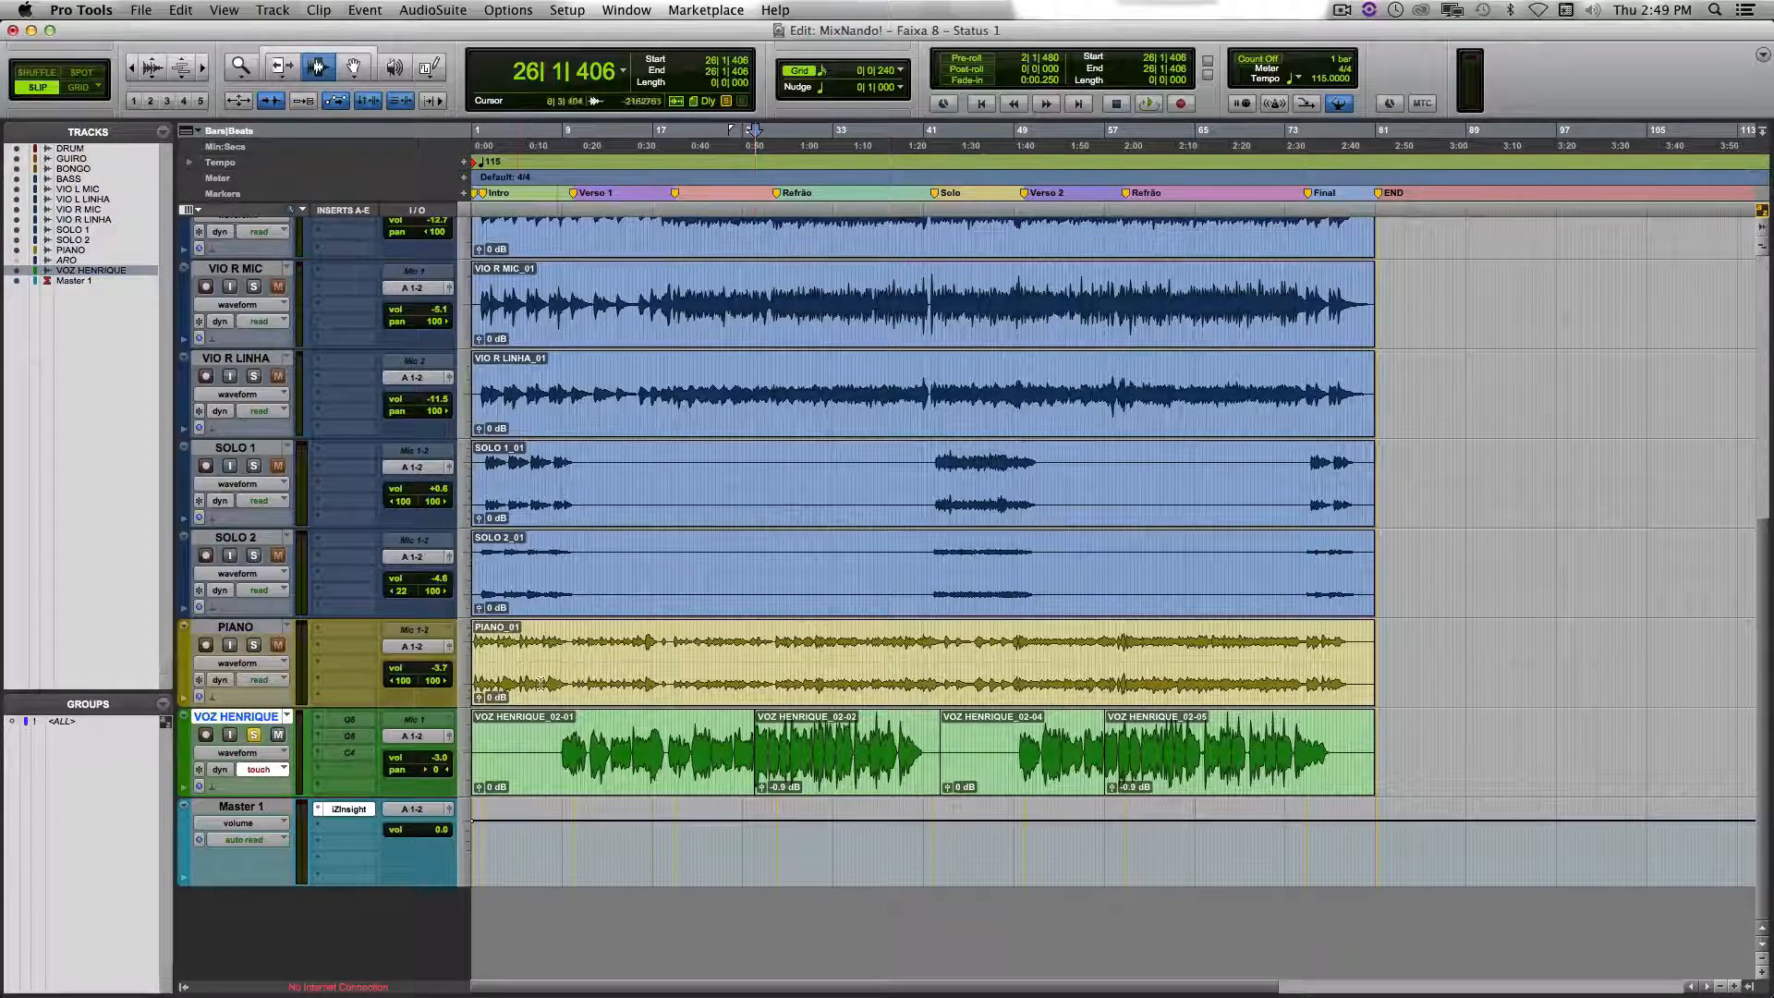
pyautogui.click(255, 735)
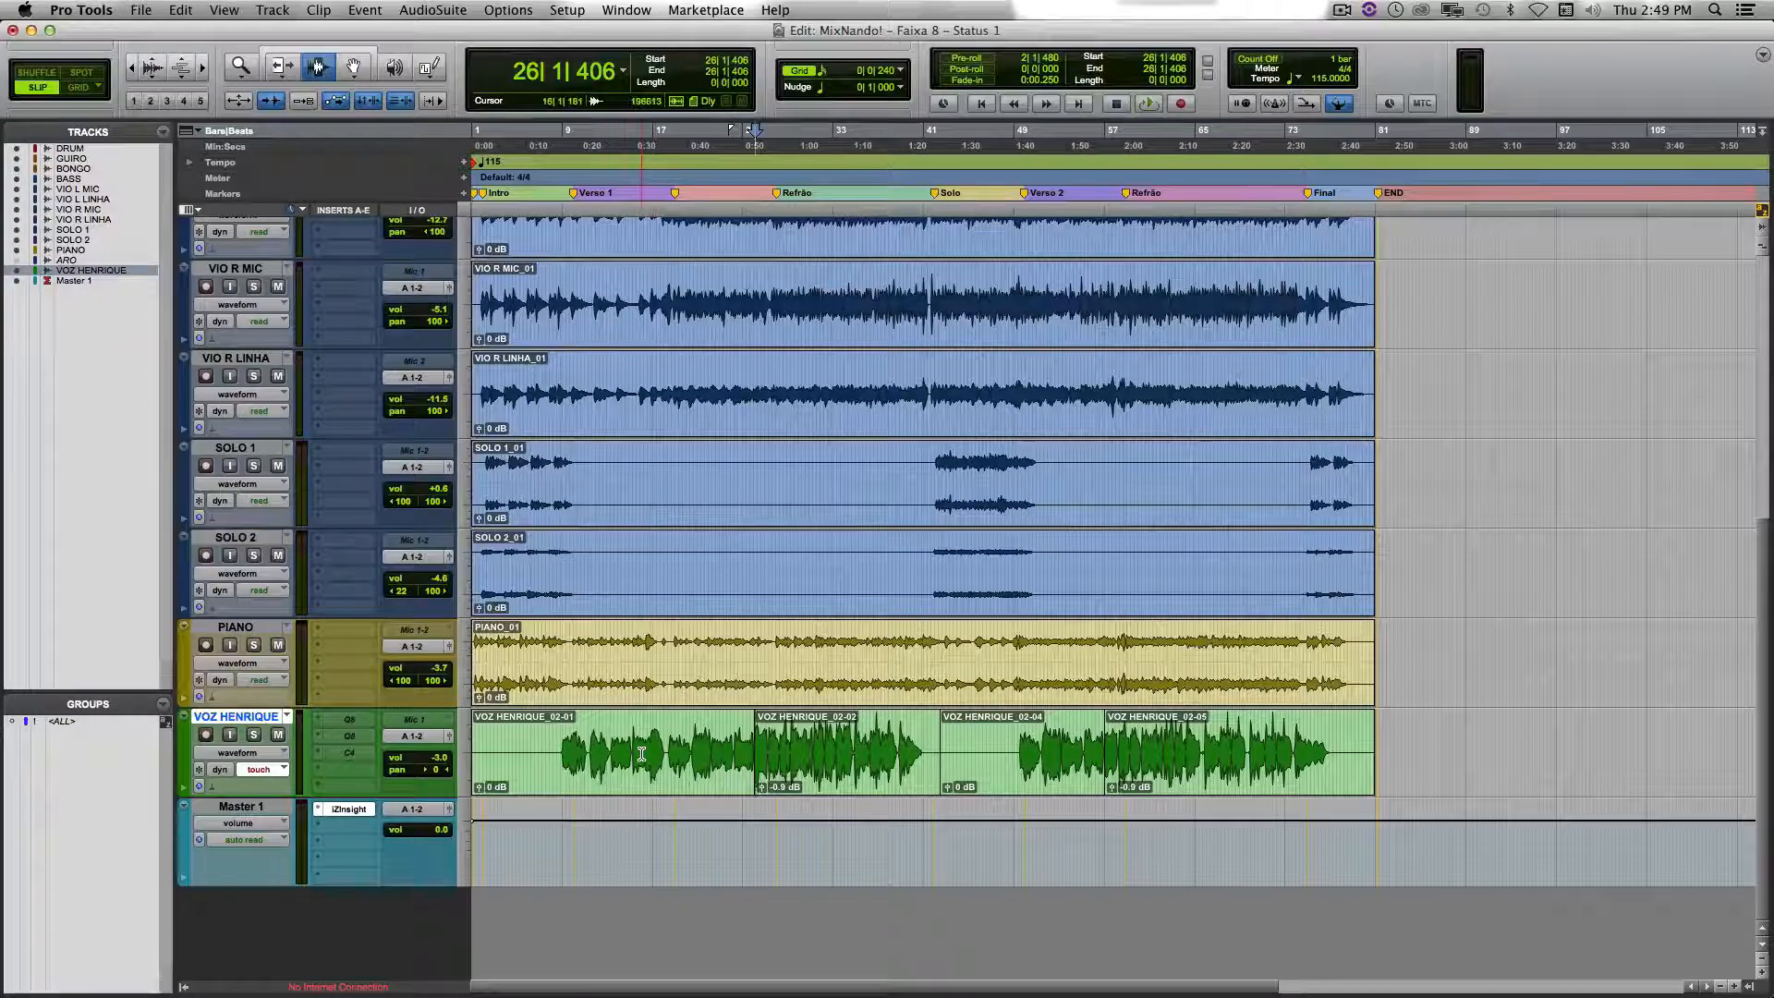
# Step: Make the vocal track's C4 multiband insert active again and open its settings
pyautogui.rightClick(352, 752)
pyautogui.click(403, 775)
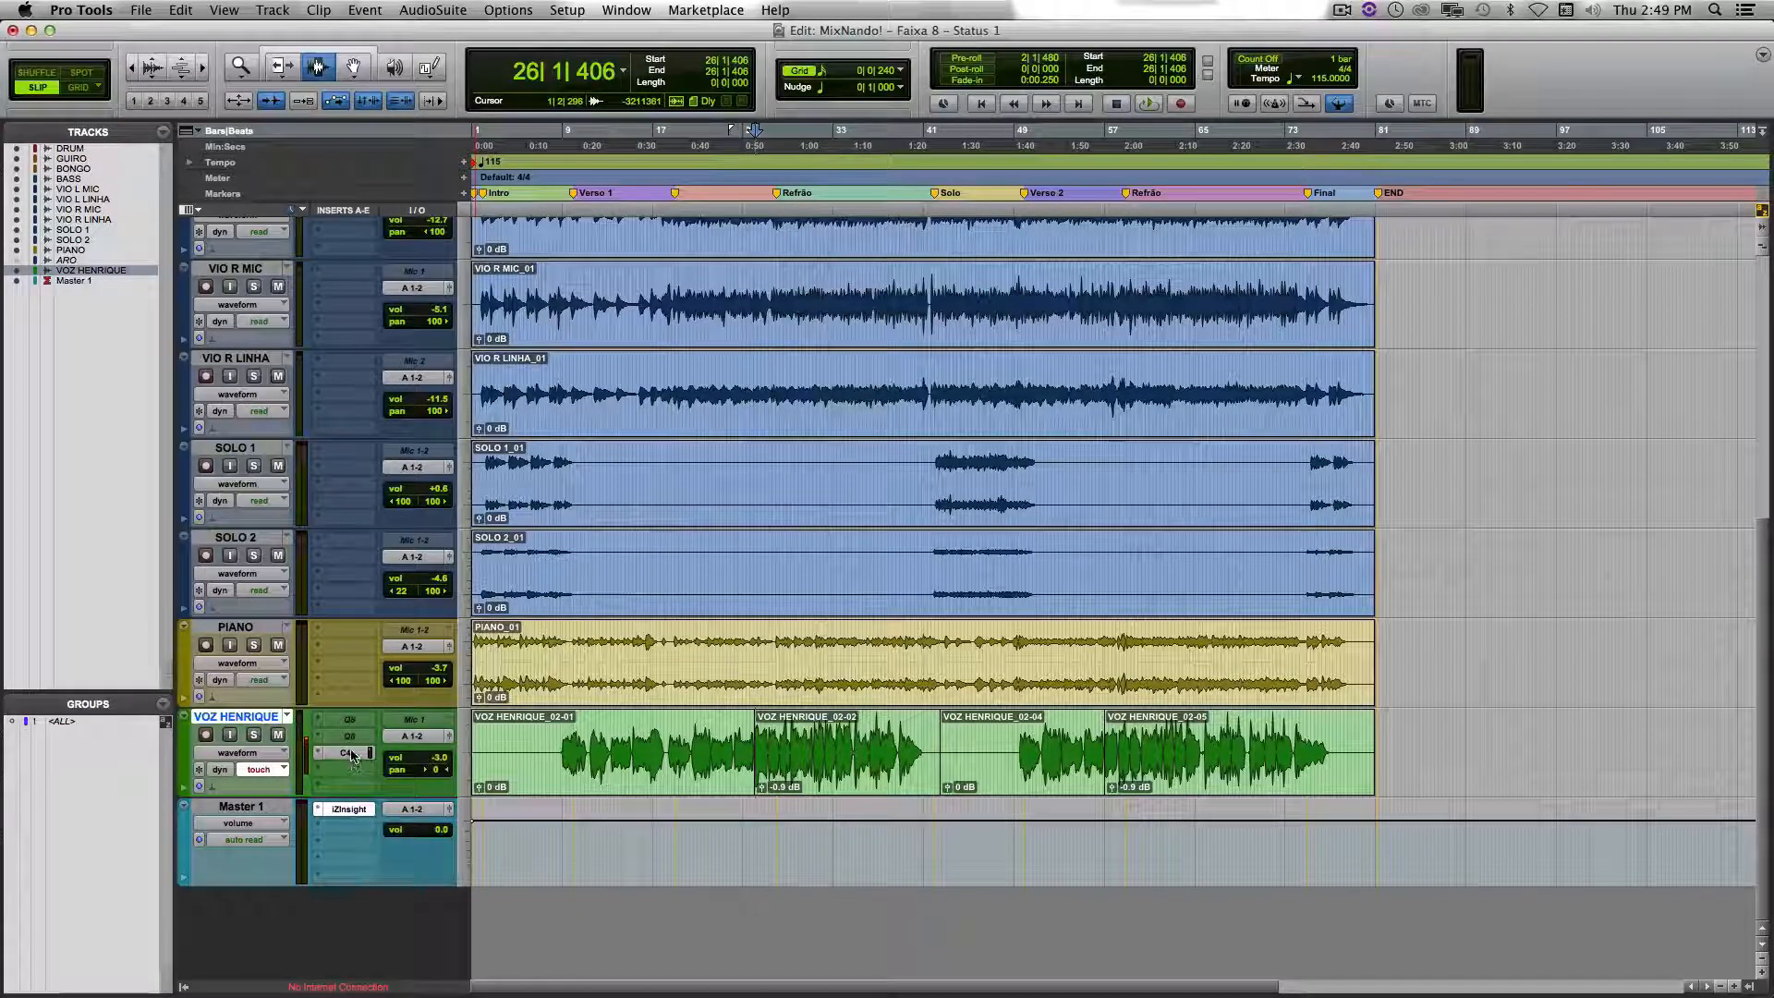
pyautogui.click(344, 752)
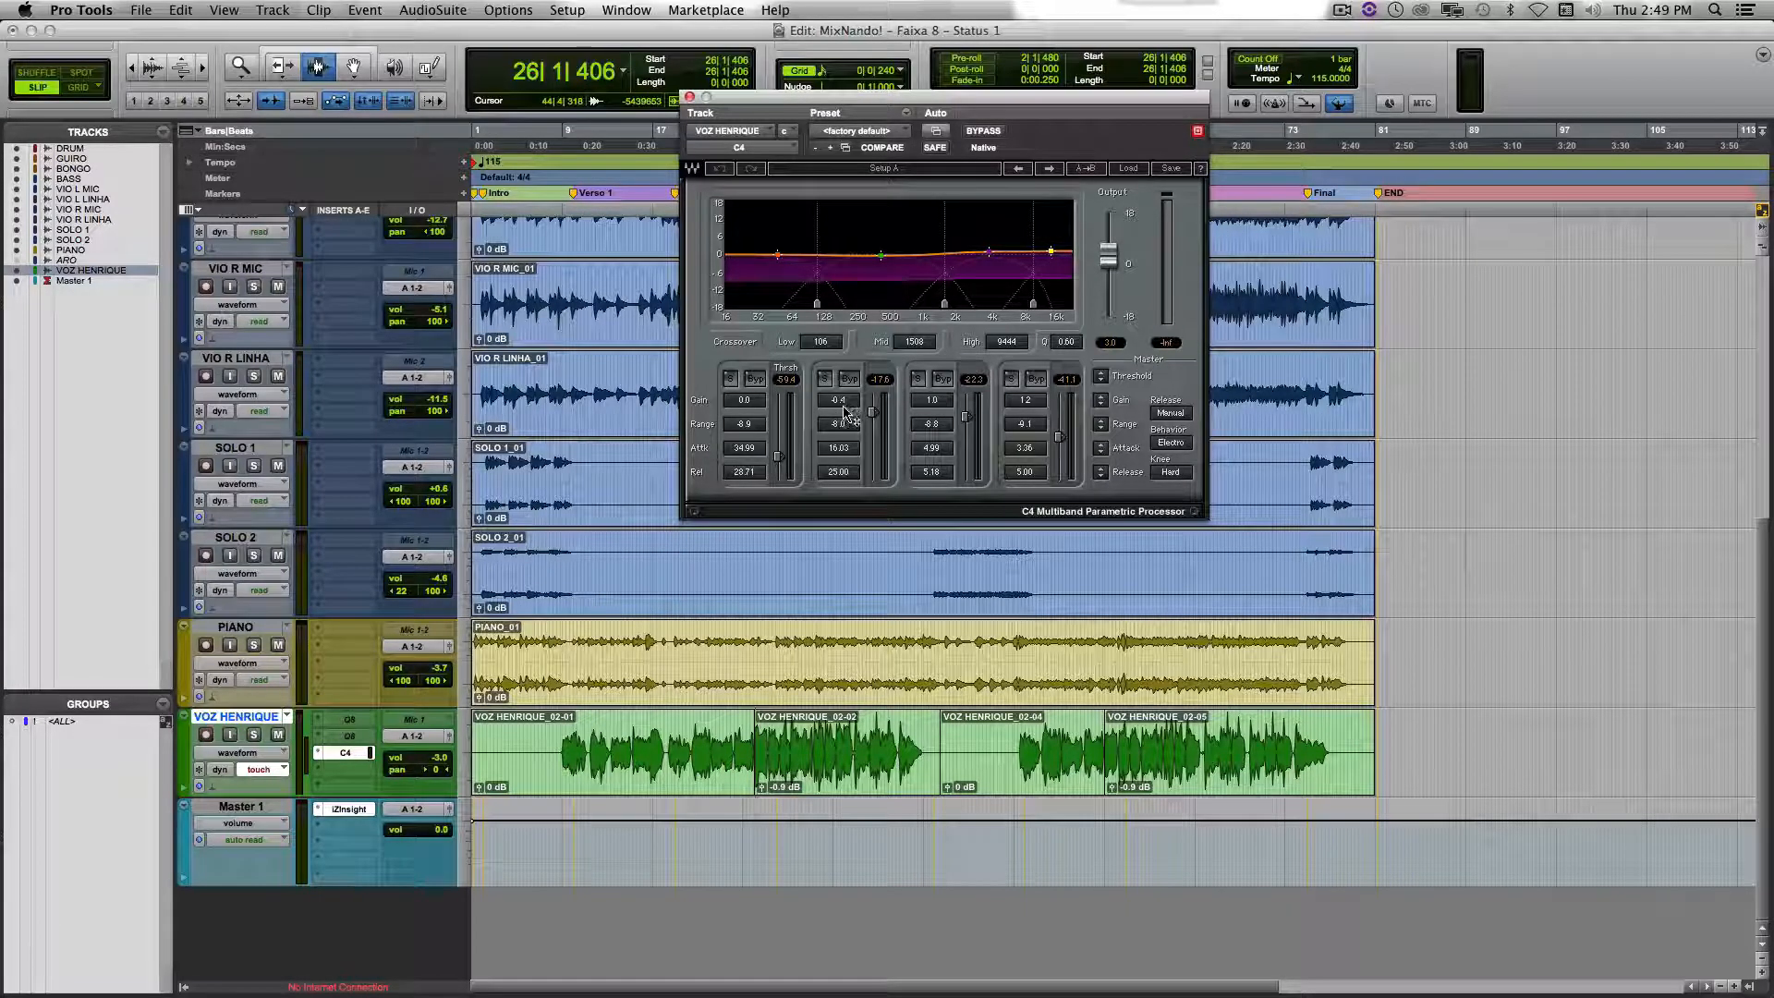
# Step: Reactivate and open the vocal's first Q8 equalizer, and select the vocal's second clip from bar 26 to about bar 41
pyautogui.rightClick(352, 718)
pyautogui.click(363, 737)
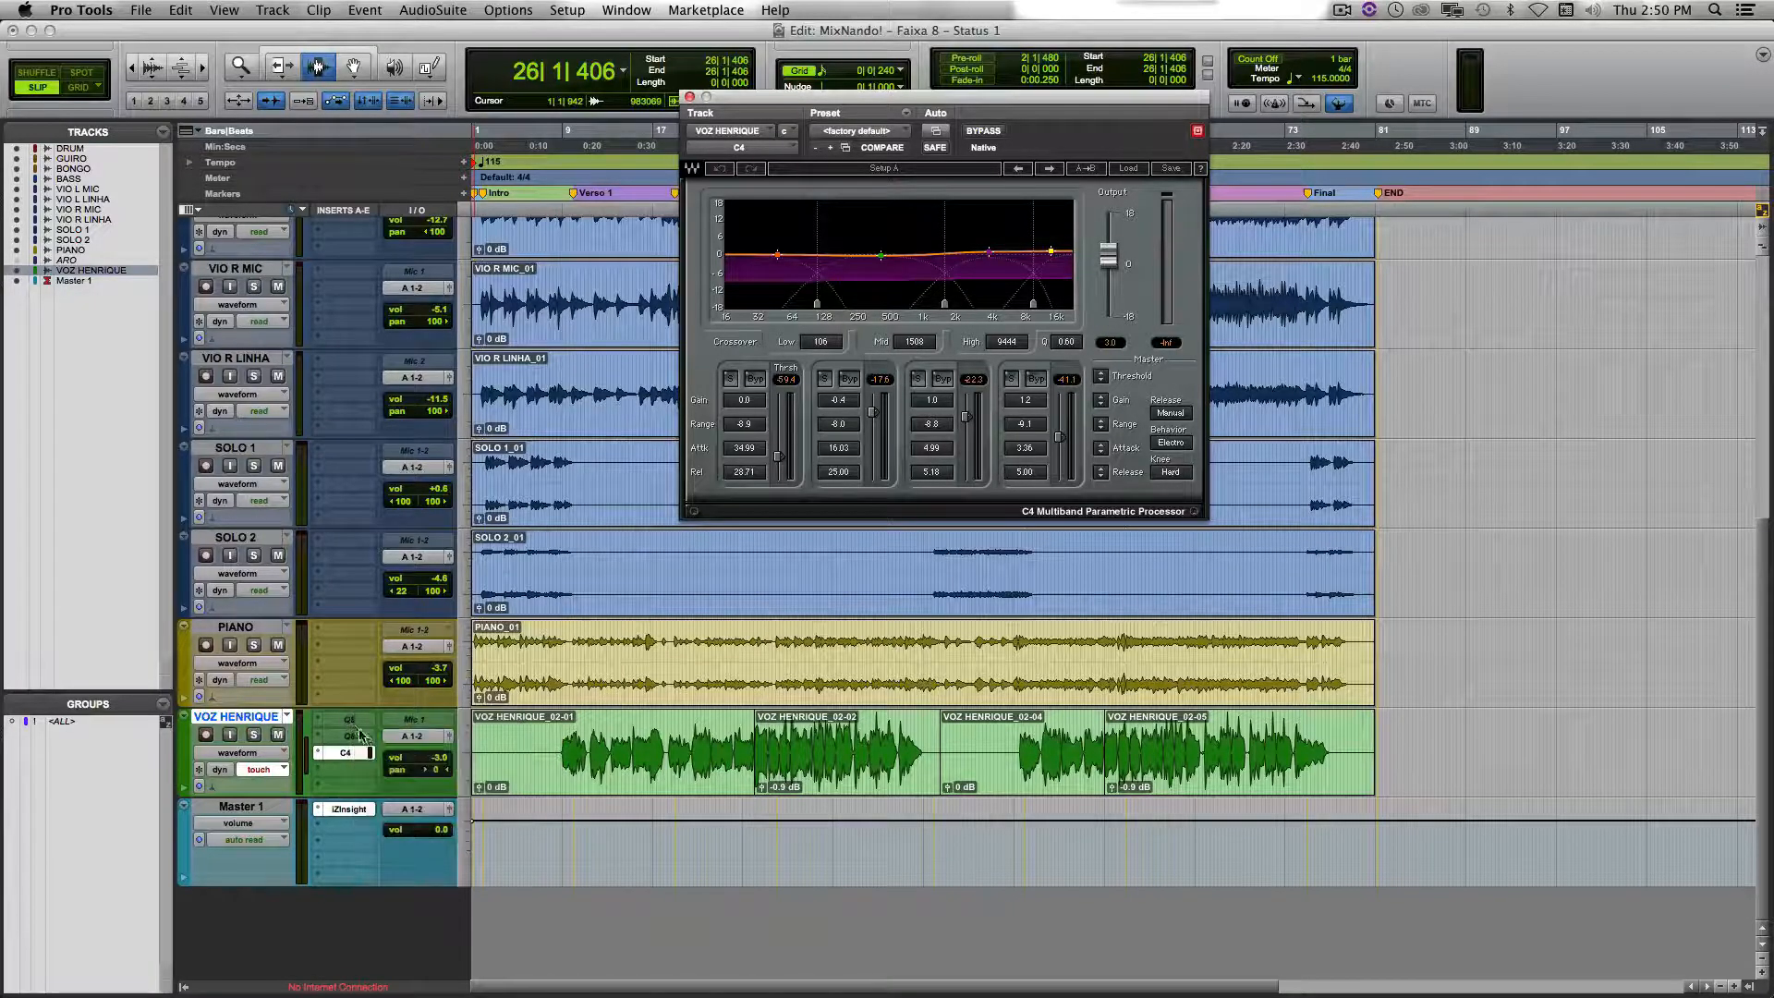
pyautogui.click(351, 719)
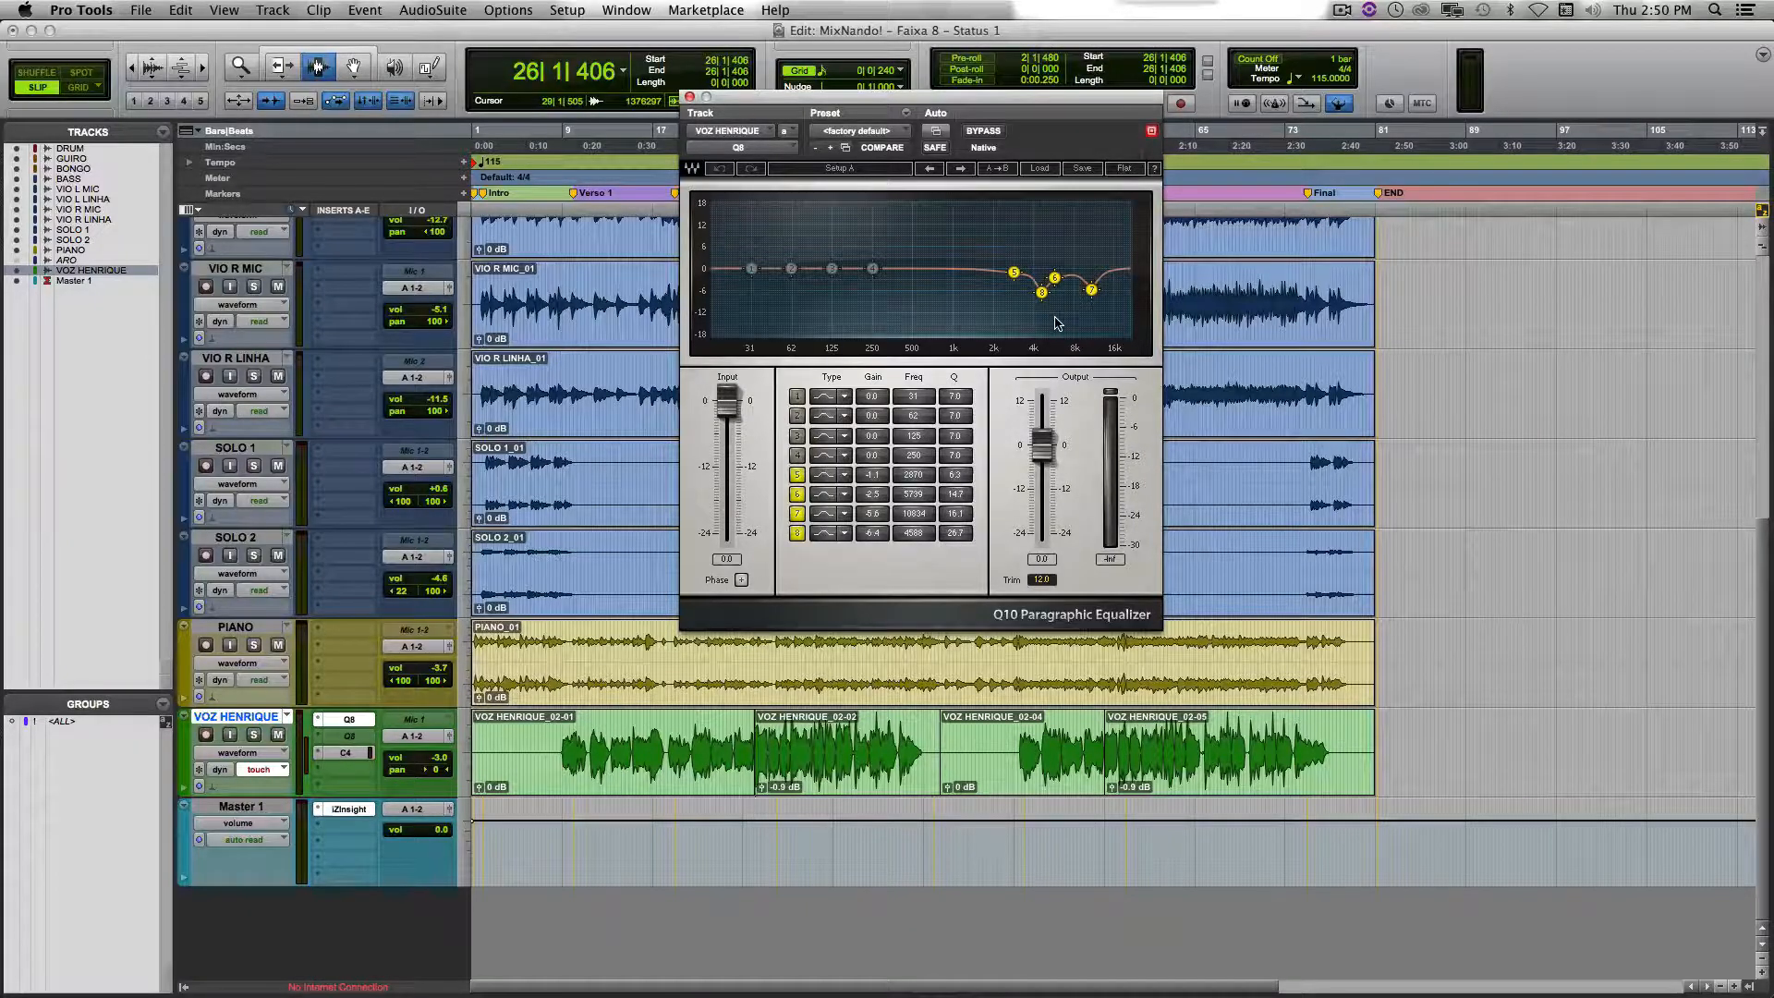
pyautogui.click(596, 757)
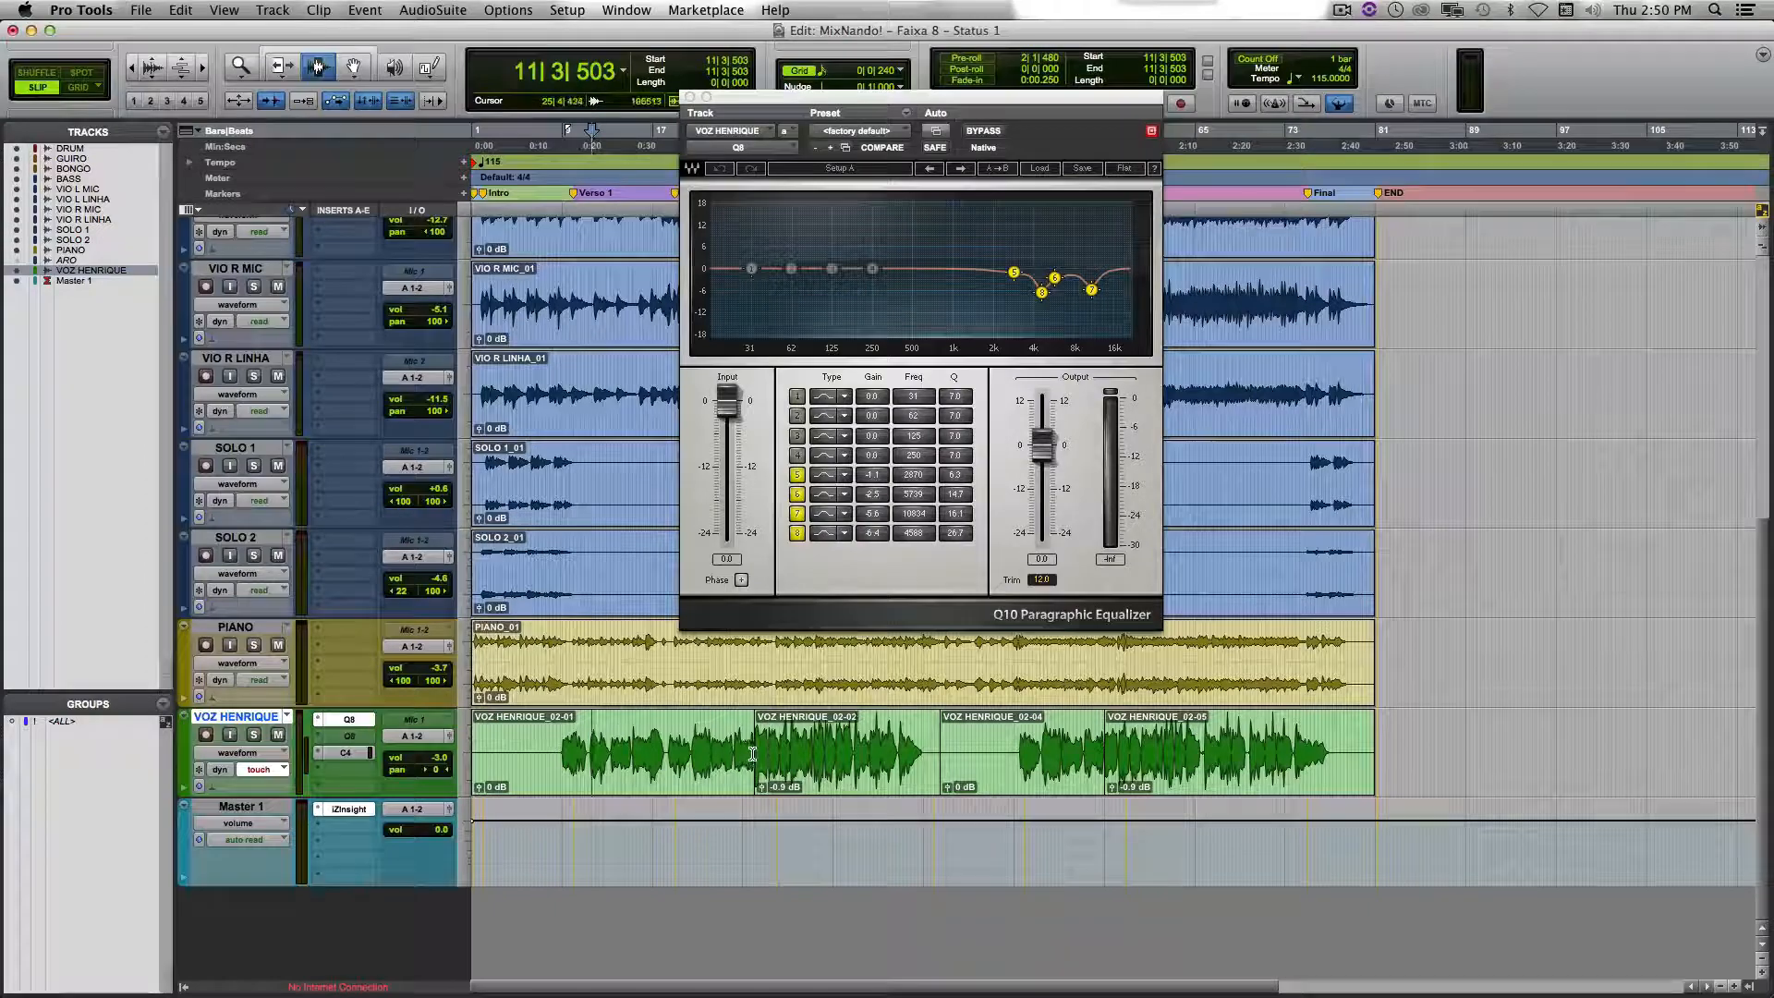
pyautogui.moveTo(752, 754); pyautogui.dragTo(933, 761)
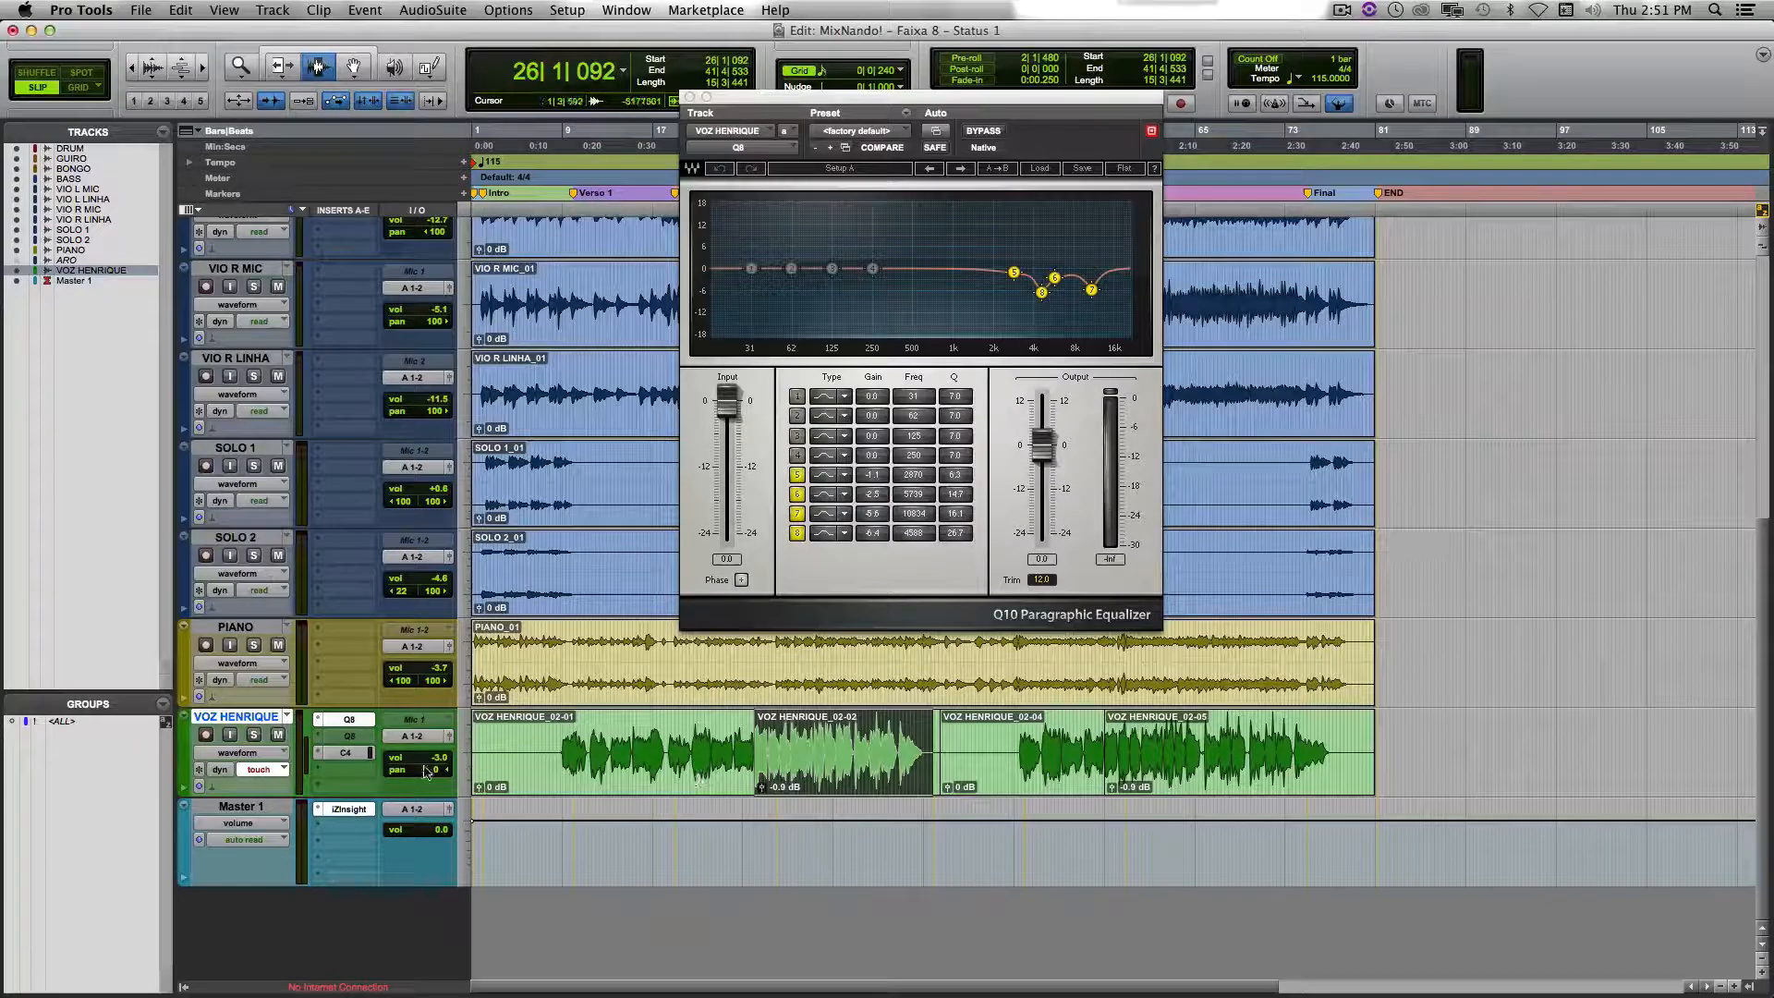
# Step: Make the vocal's second Q8 insert active again, open its settings and take it out of bypass
pyautogui.rightClick(352, 738)
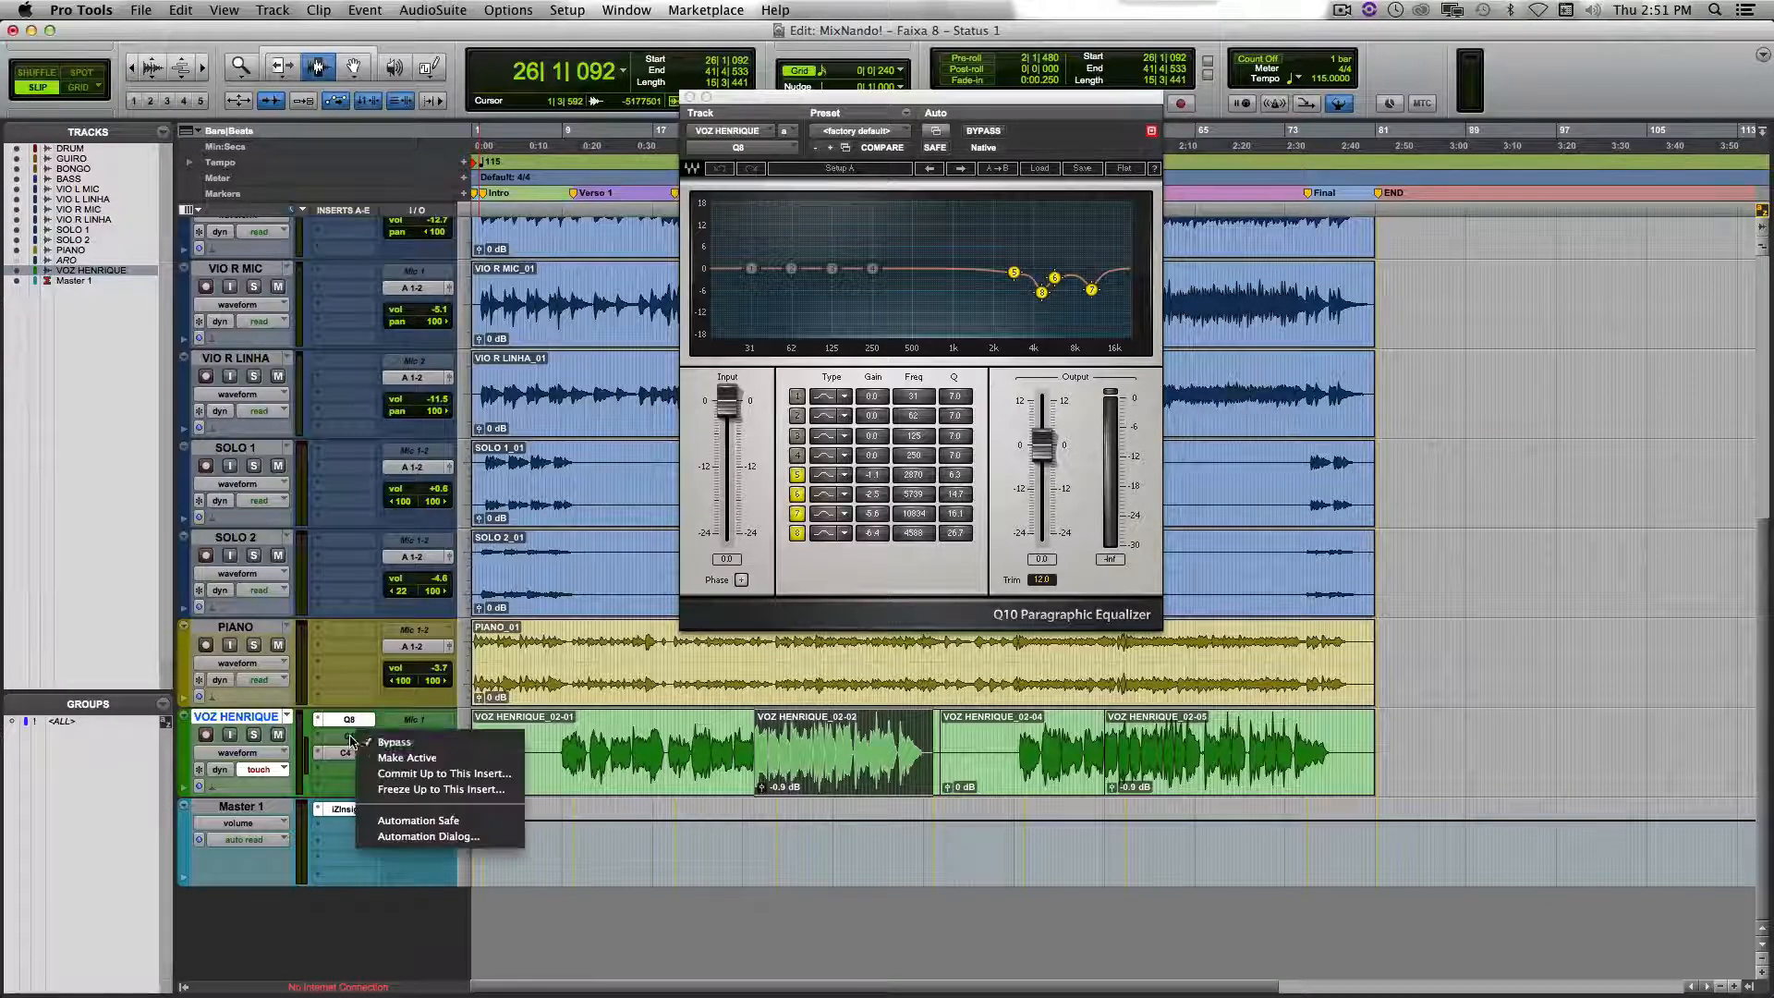
pyautogui.click(384, 759)
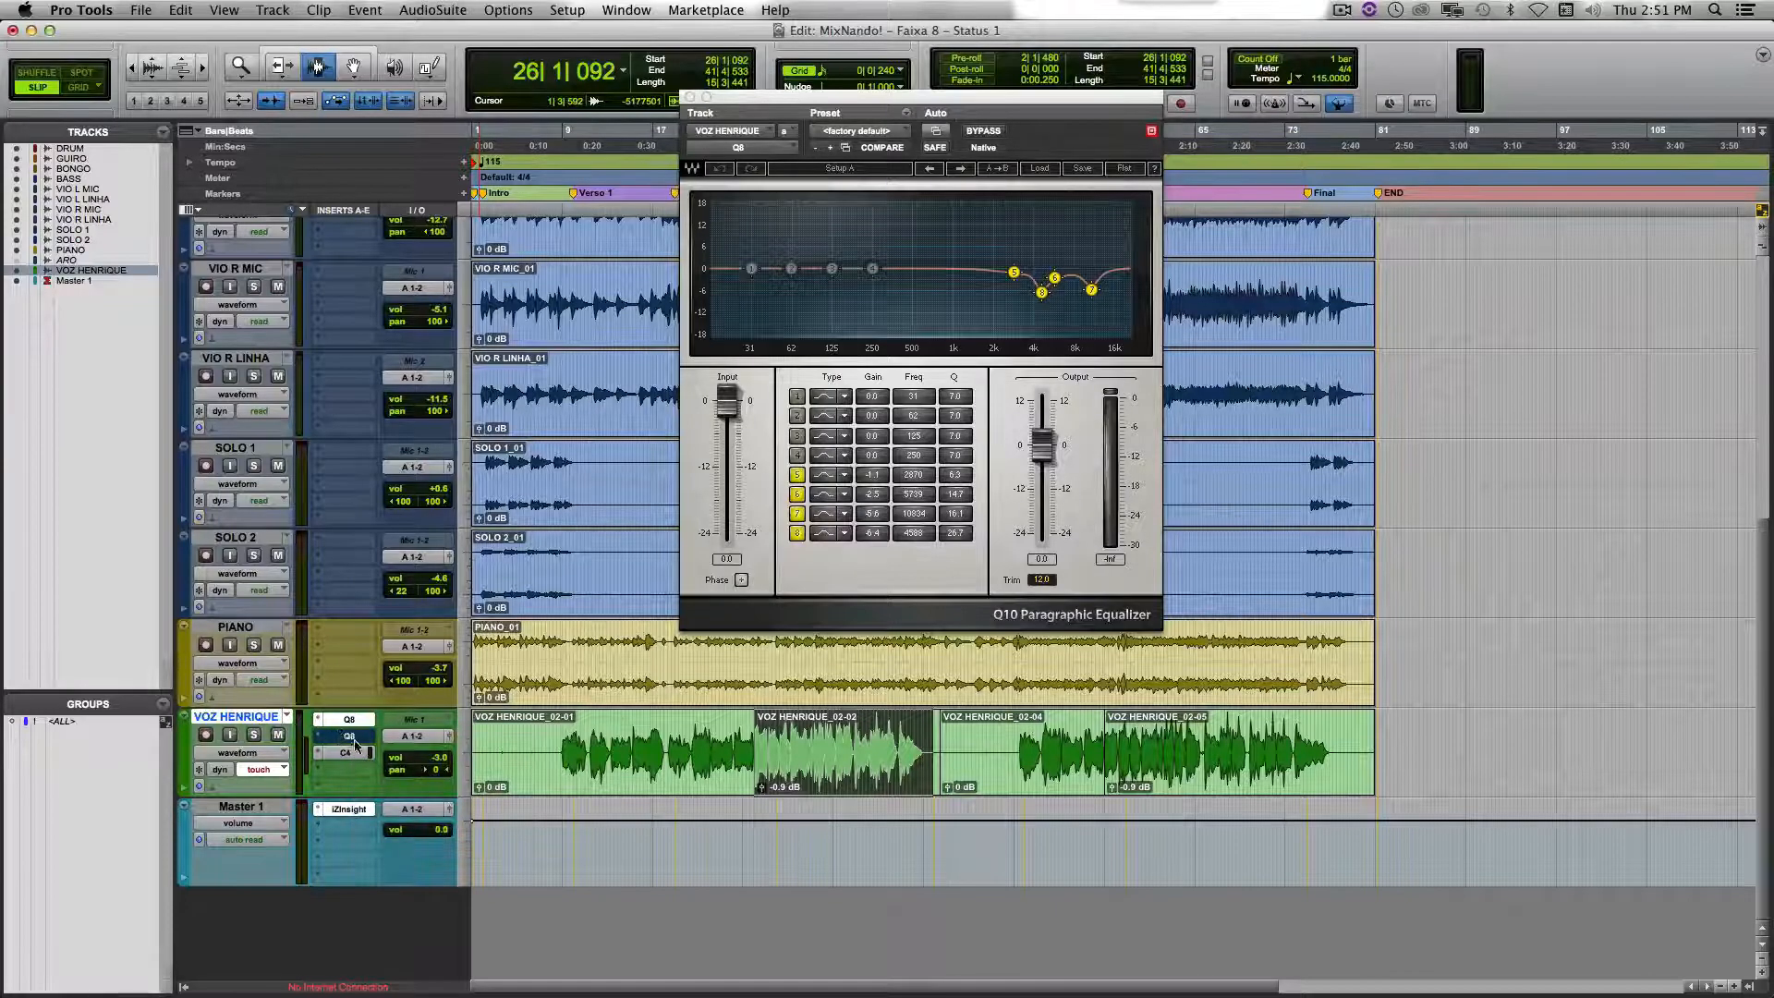
pyautogui.click(351, 737)
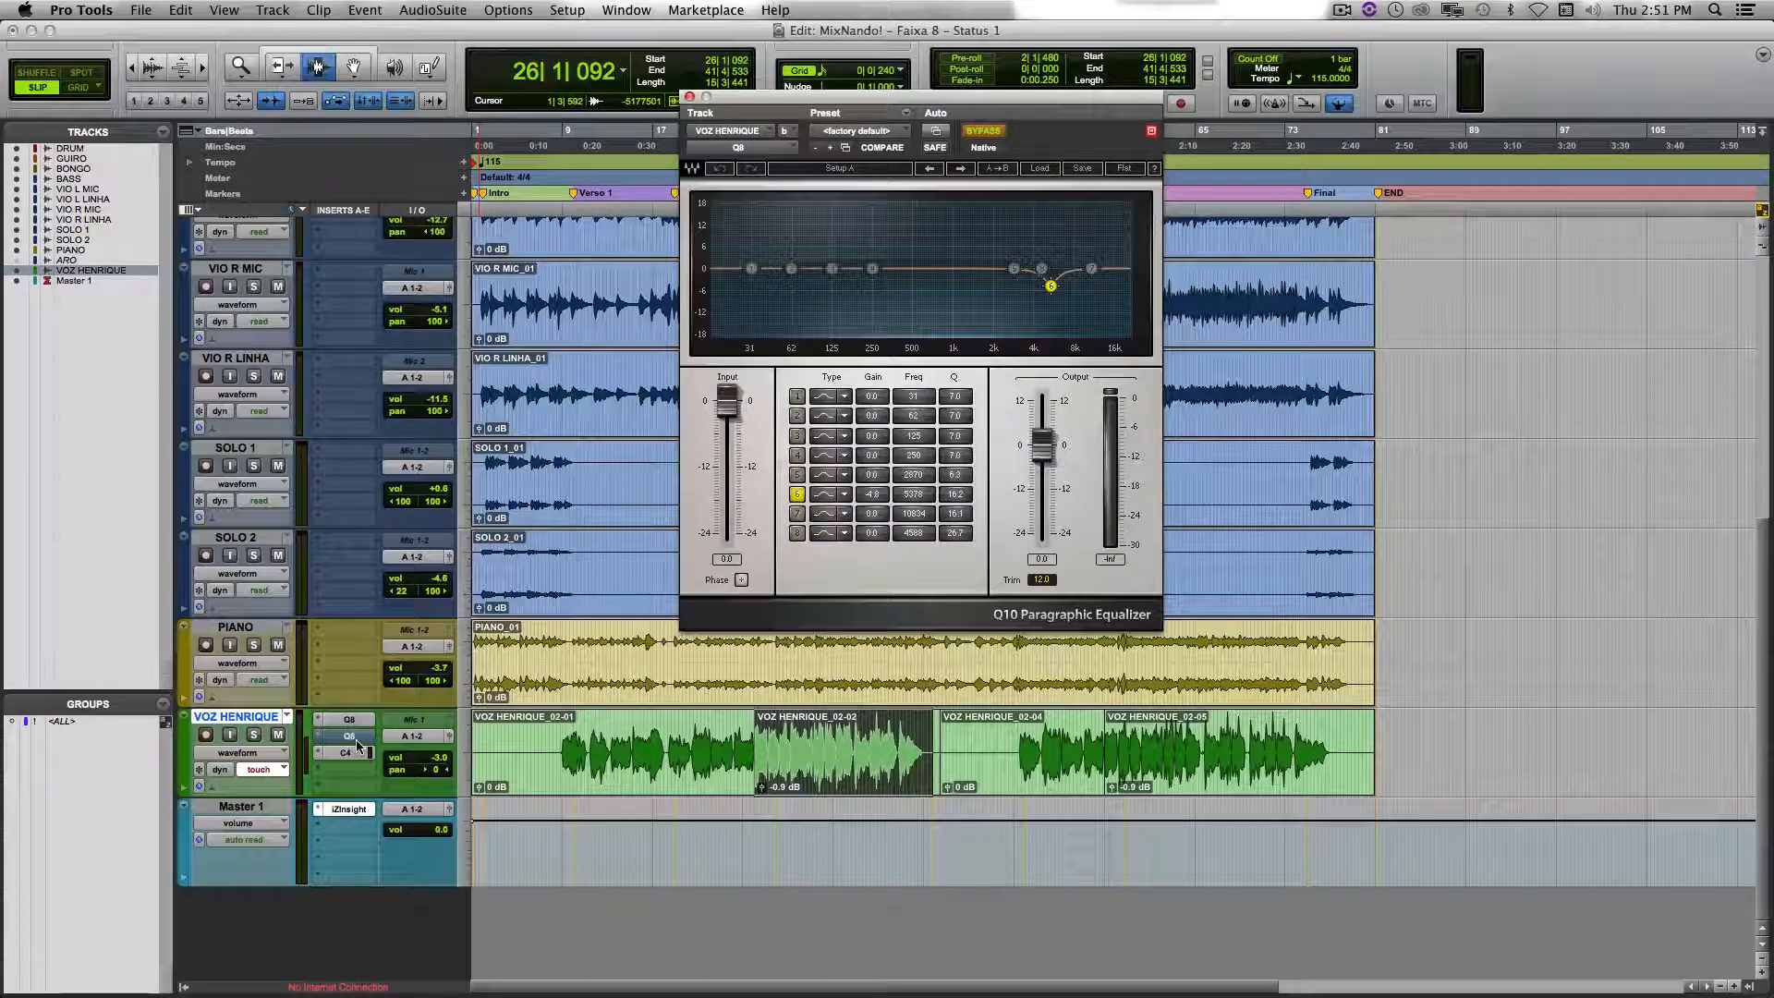
pyautogui.click(674, 750)
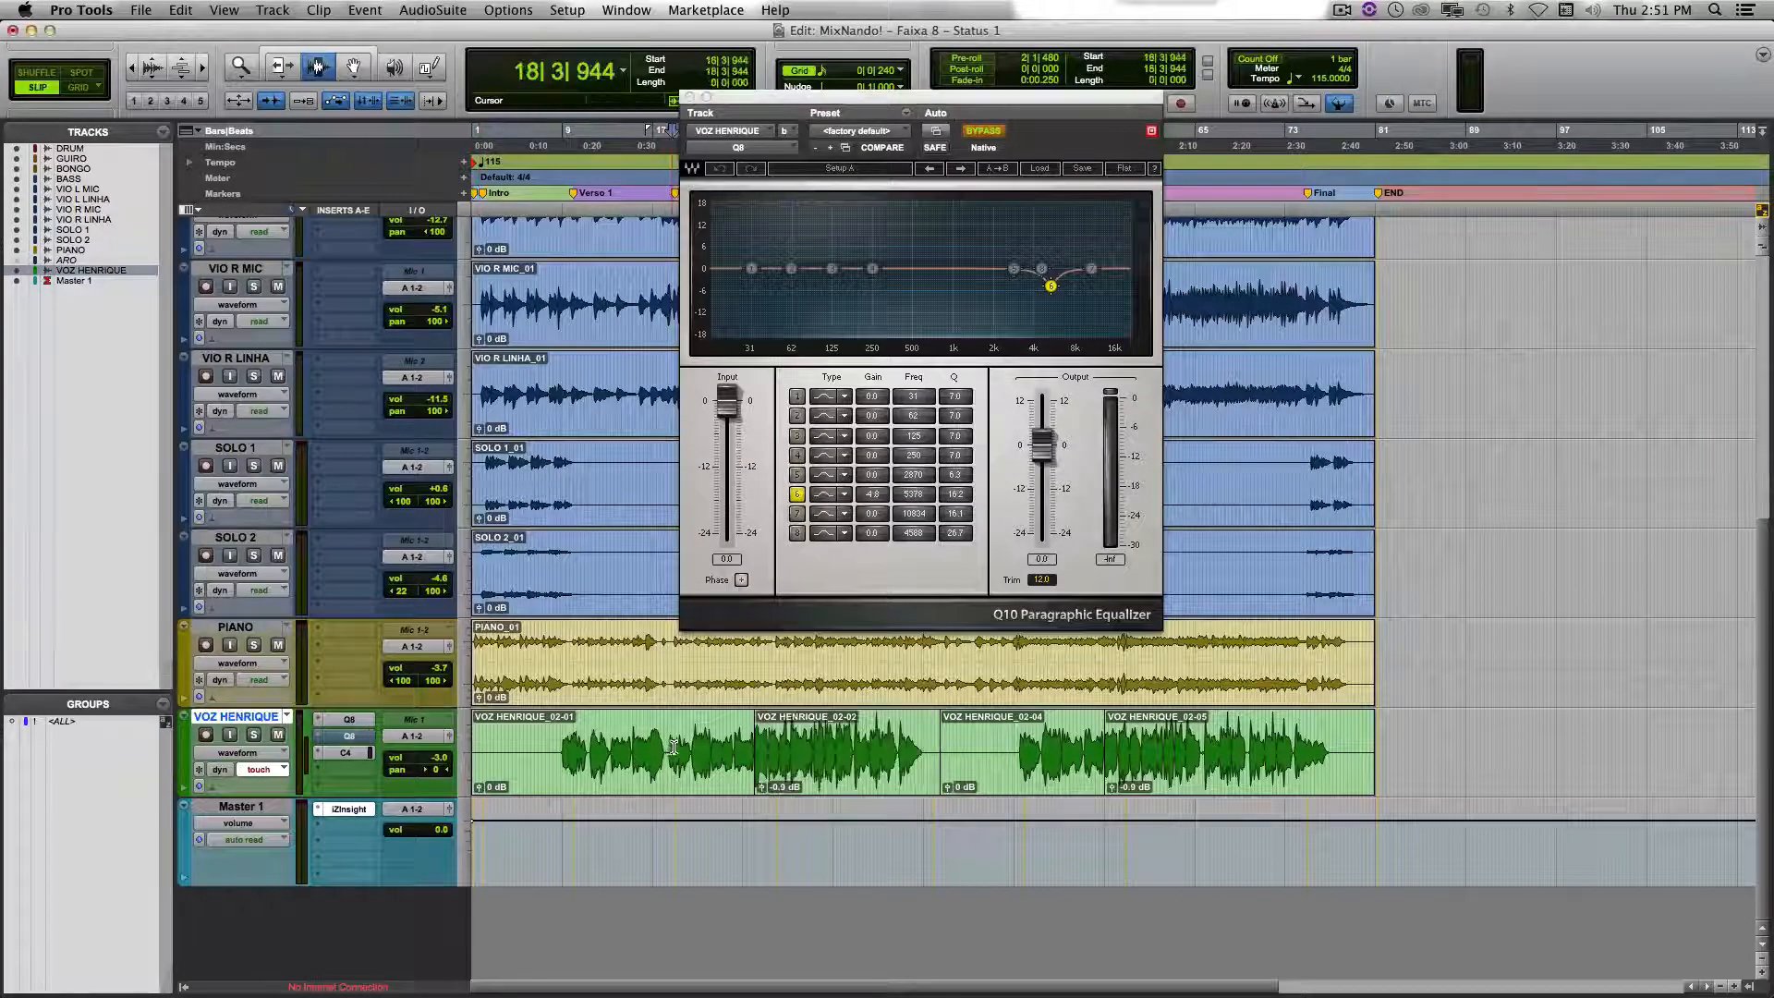
pyautogui.click(838, 750)
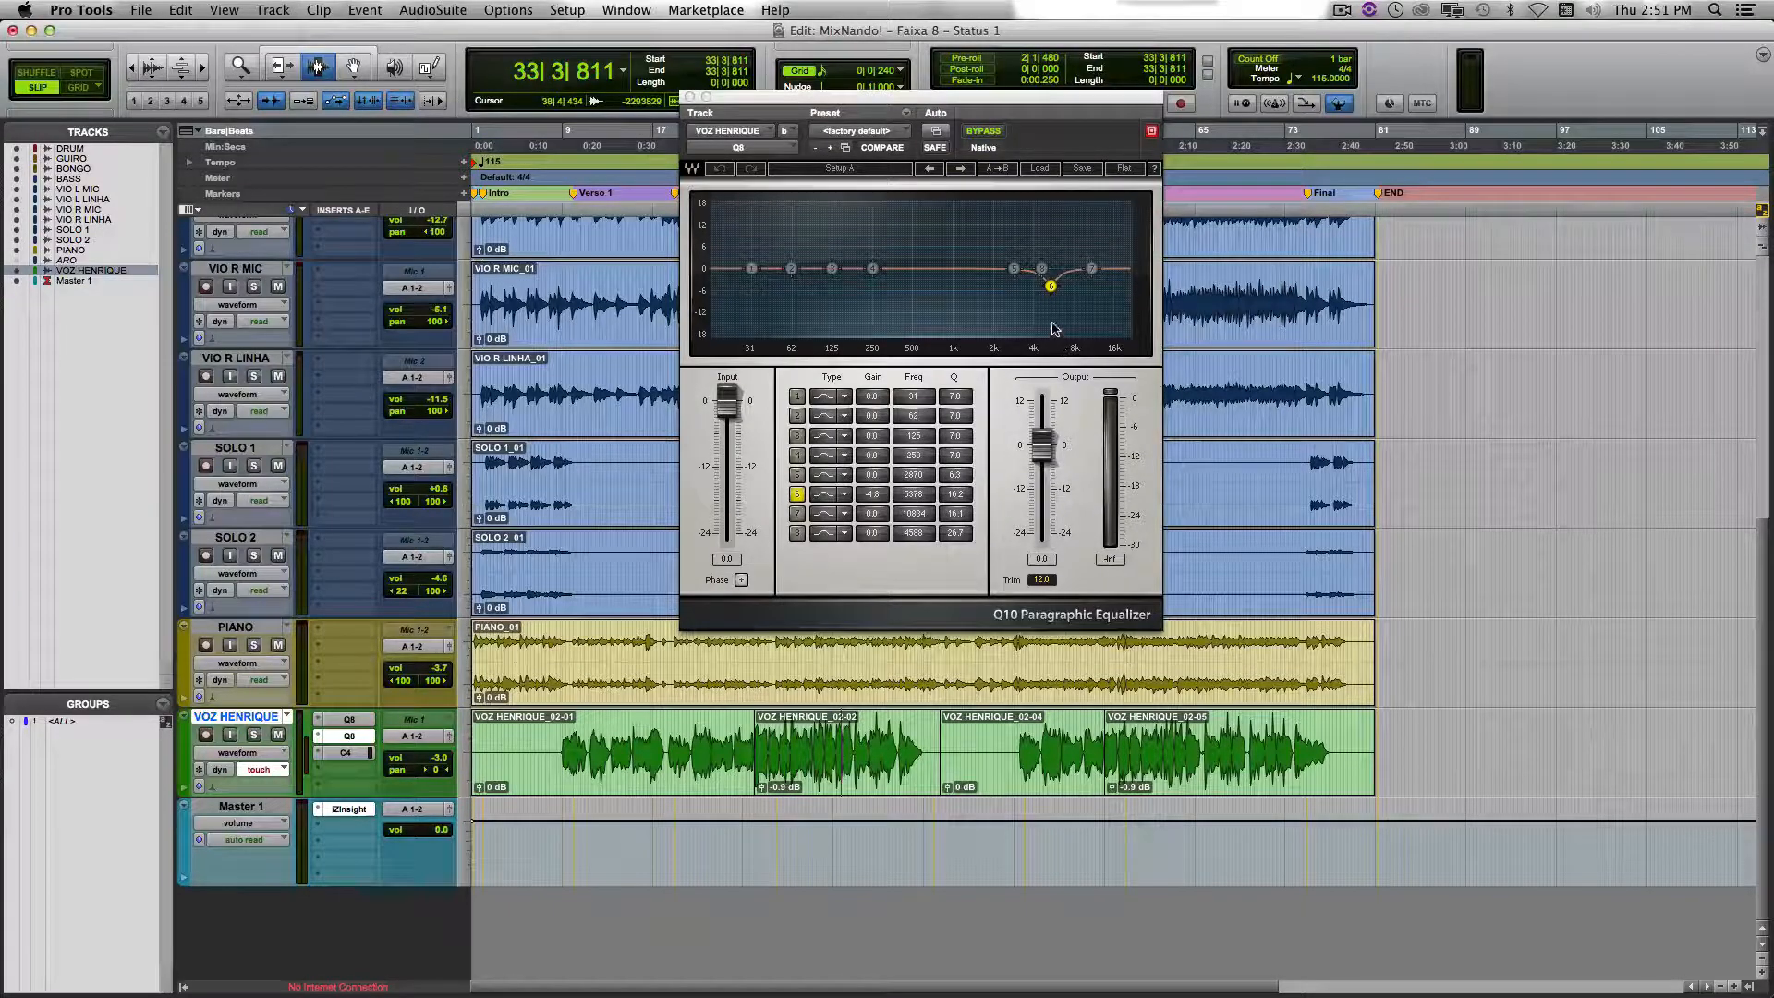
# Step: Bypass the vocal's second Q8 insert, review the first Q8's settings and close the plug-in window
pyautogui.click(719, 744)
pyautogui.keyDown('super'); pyautogui.click(351, 735); pyautogui.keyUp('super')
pyautogui.click(350, 719)
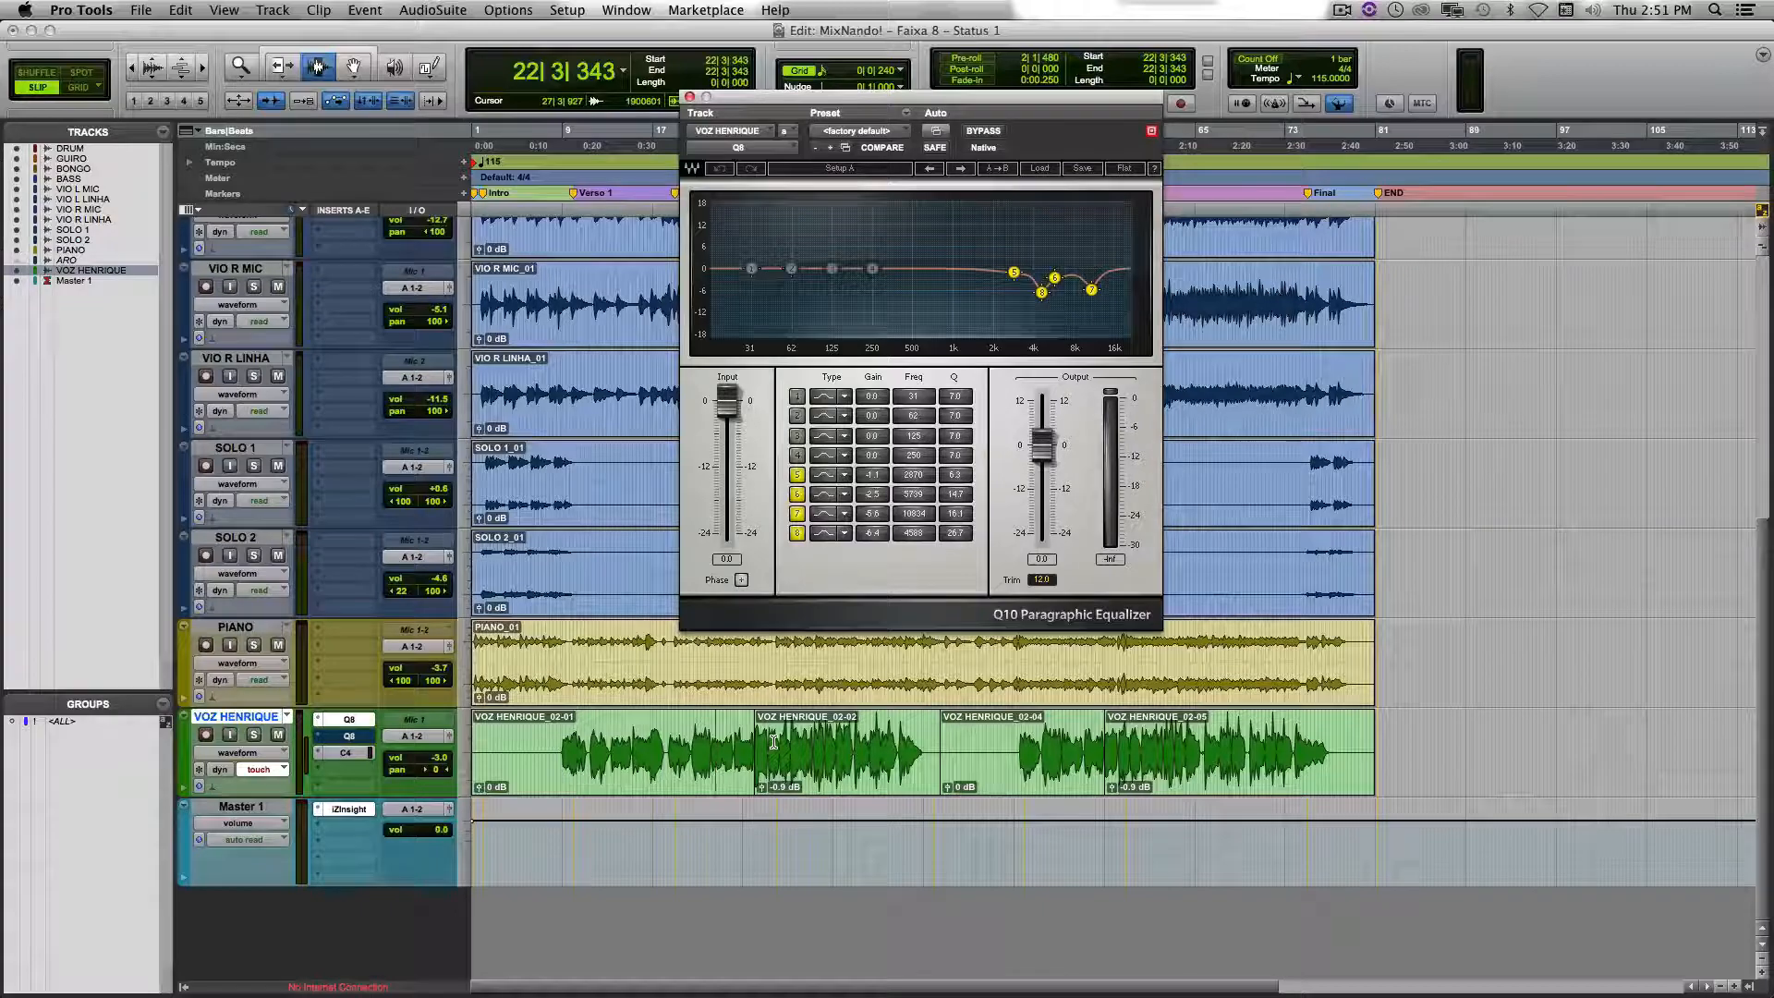
pyautogui.click(689, 96)
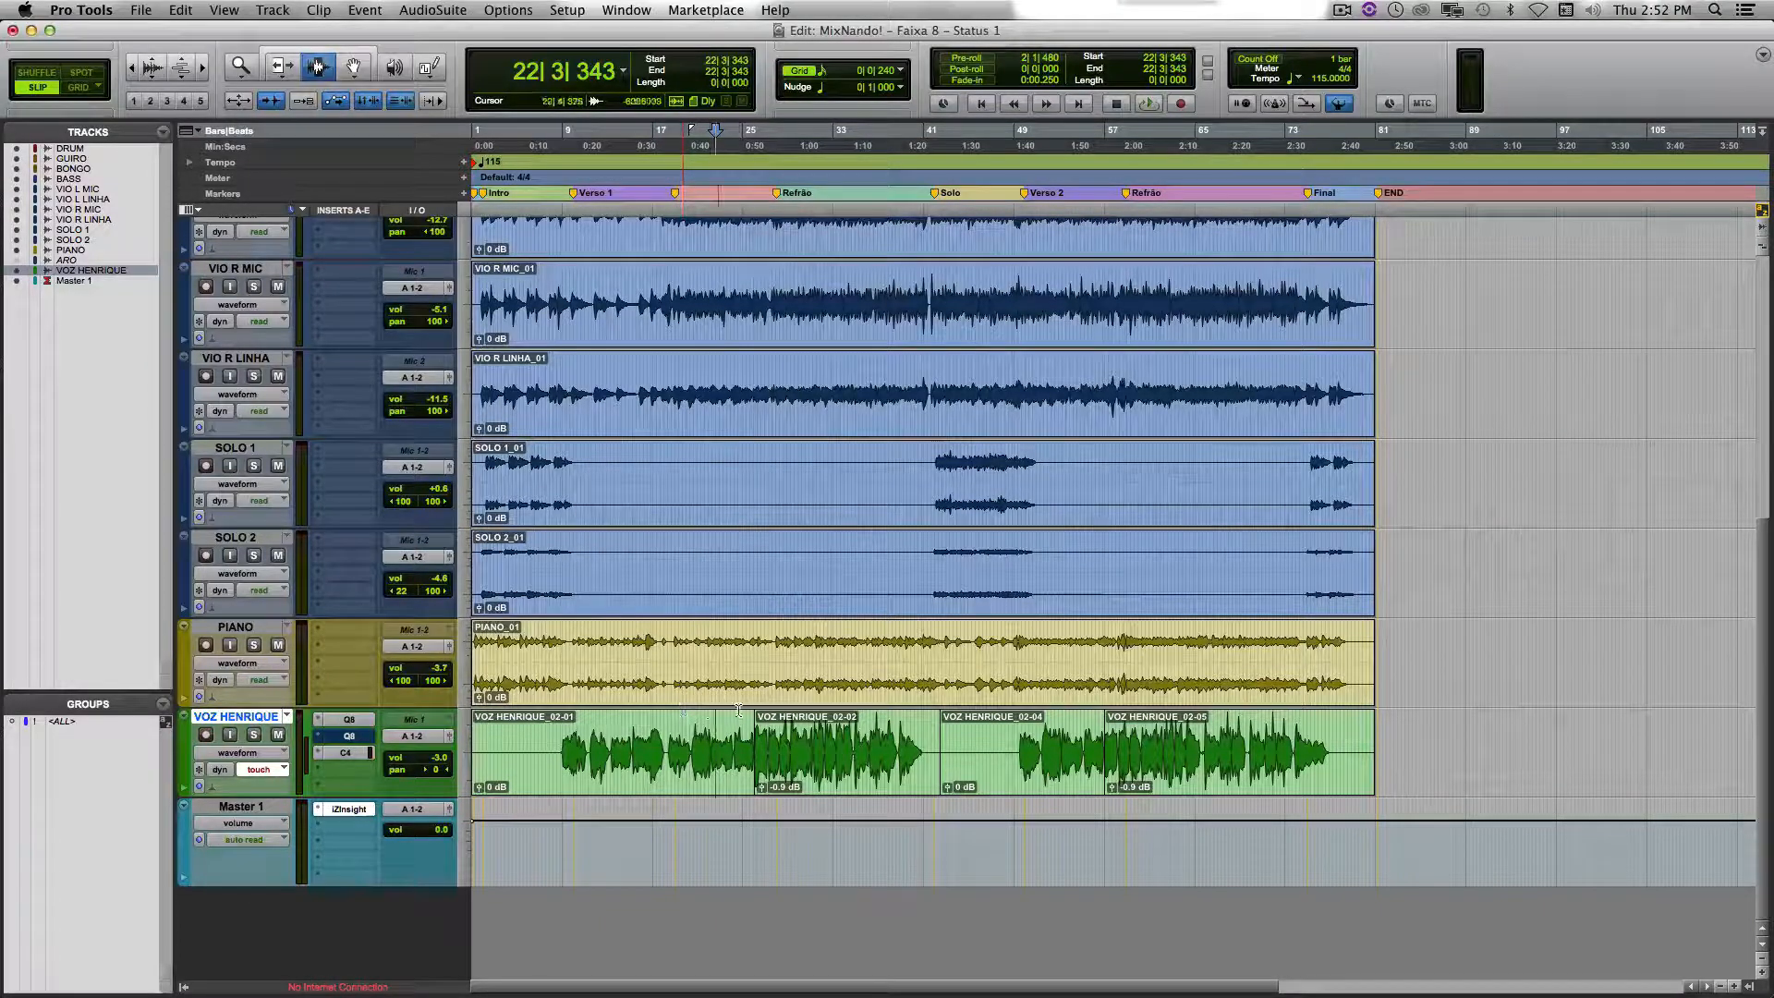
# Step: Open the REQ 6 equalizer on the BASS track to review its curve
pyautogui.scroll(5, 746, 706)
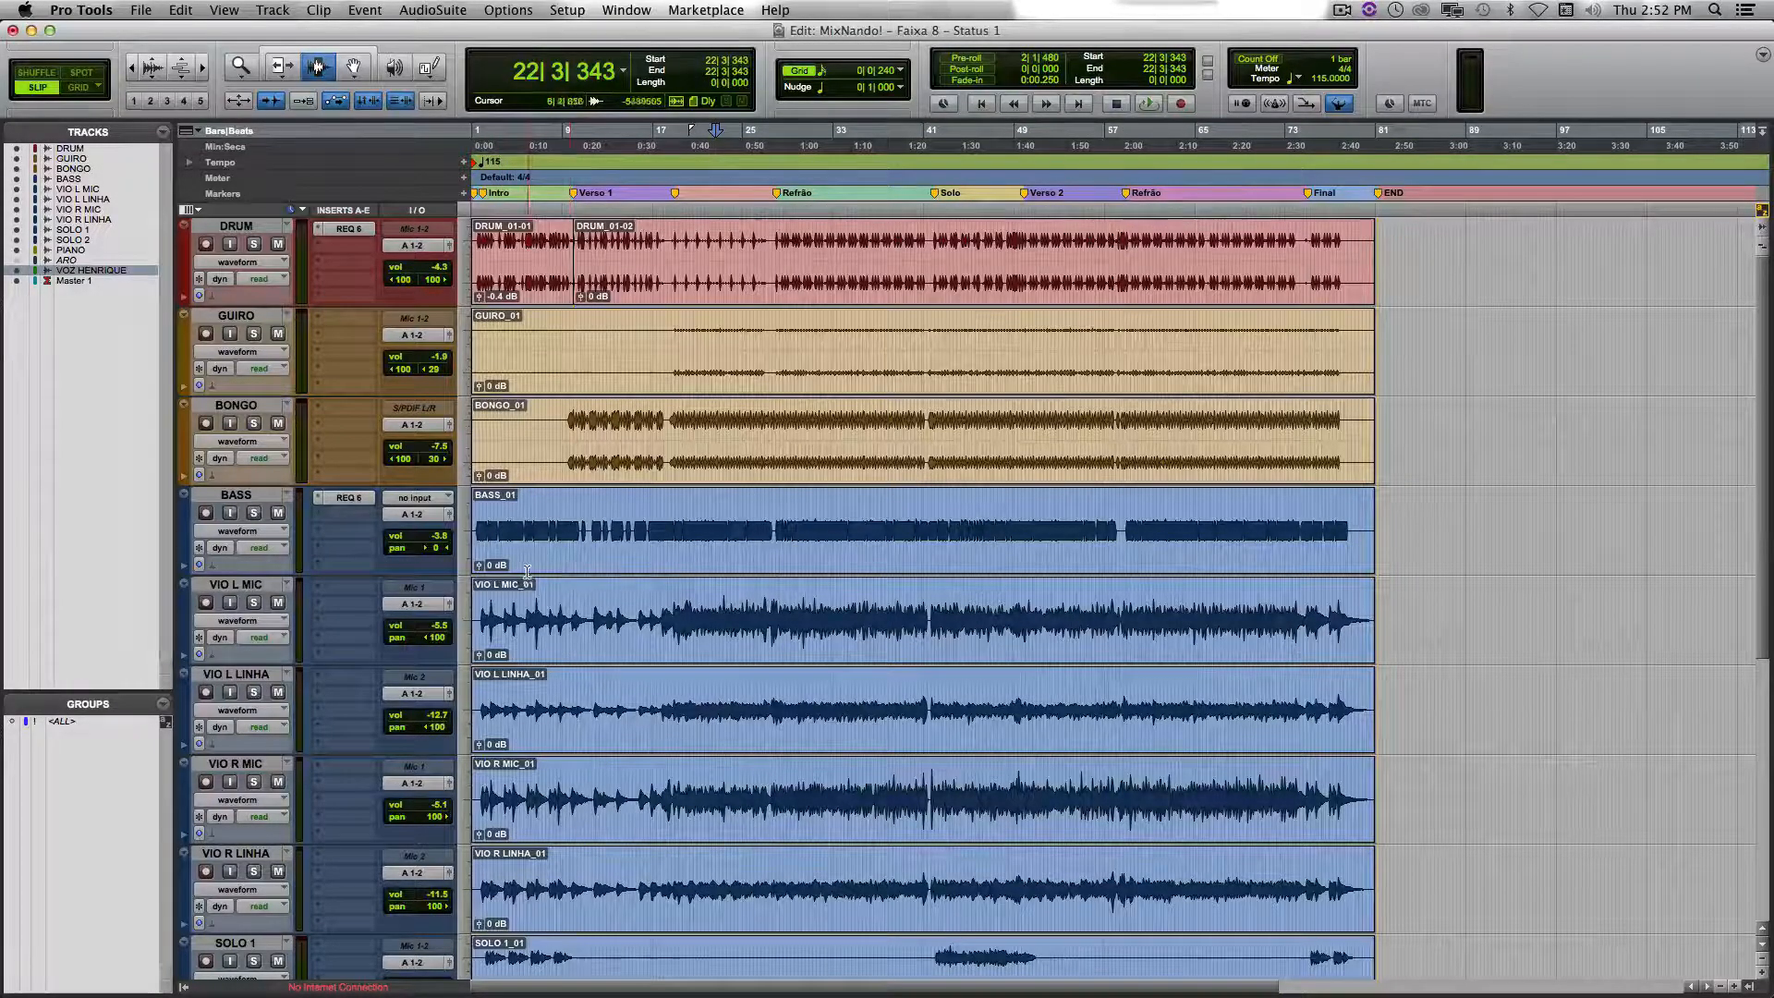
pyautogui.scroll(-2, 504, 568)
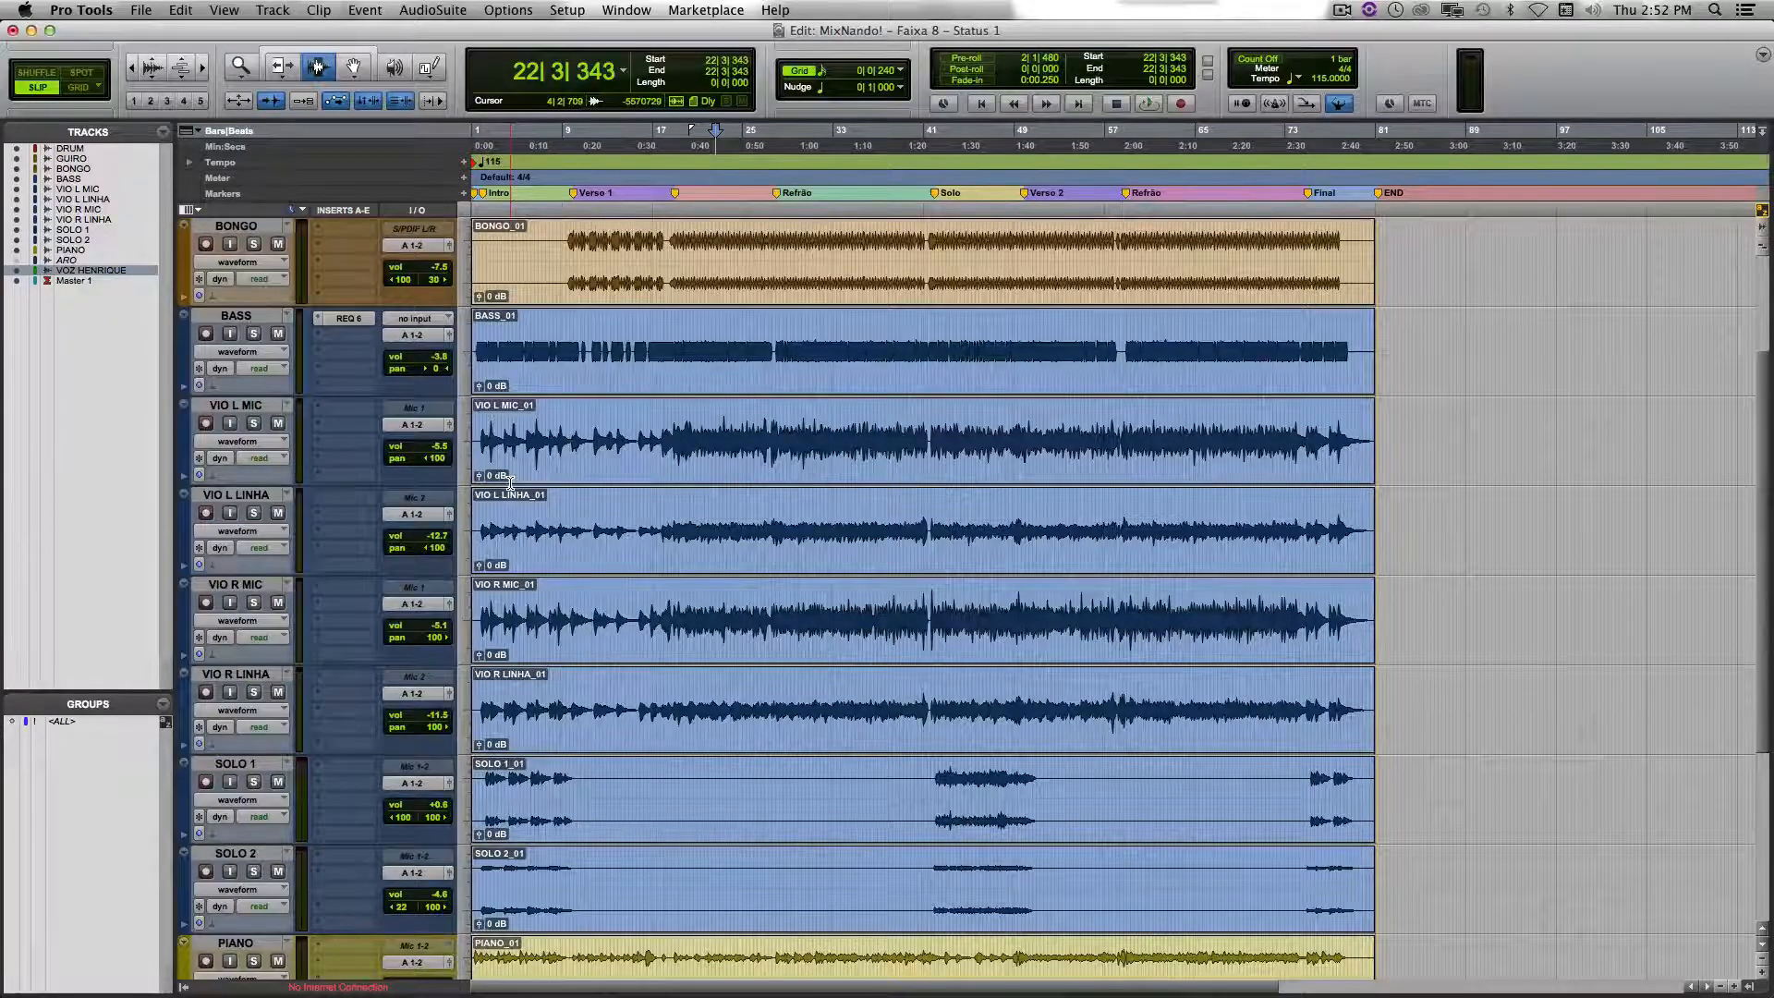
pyautogui.scroll(3, 497, 469)
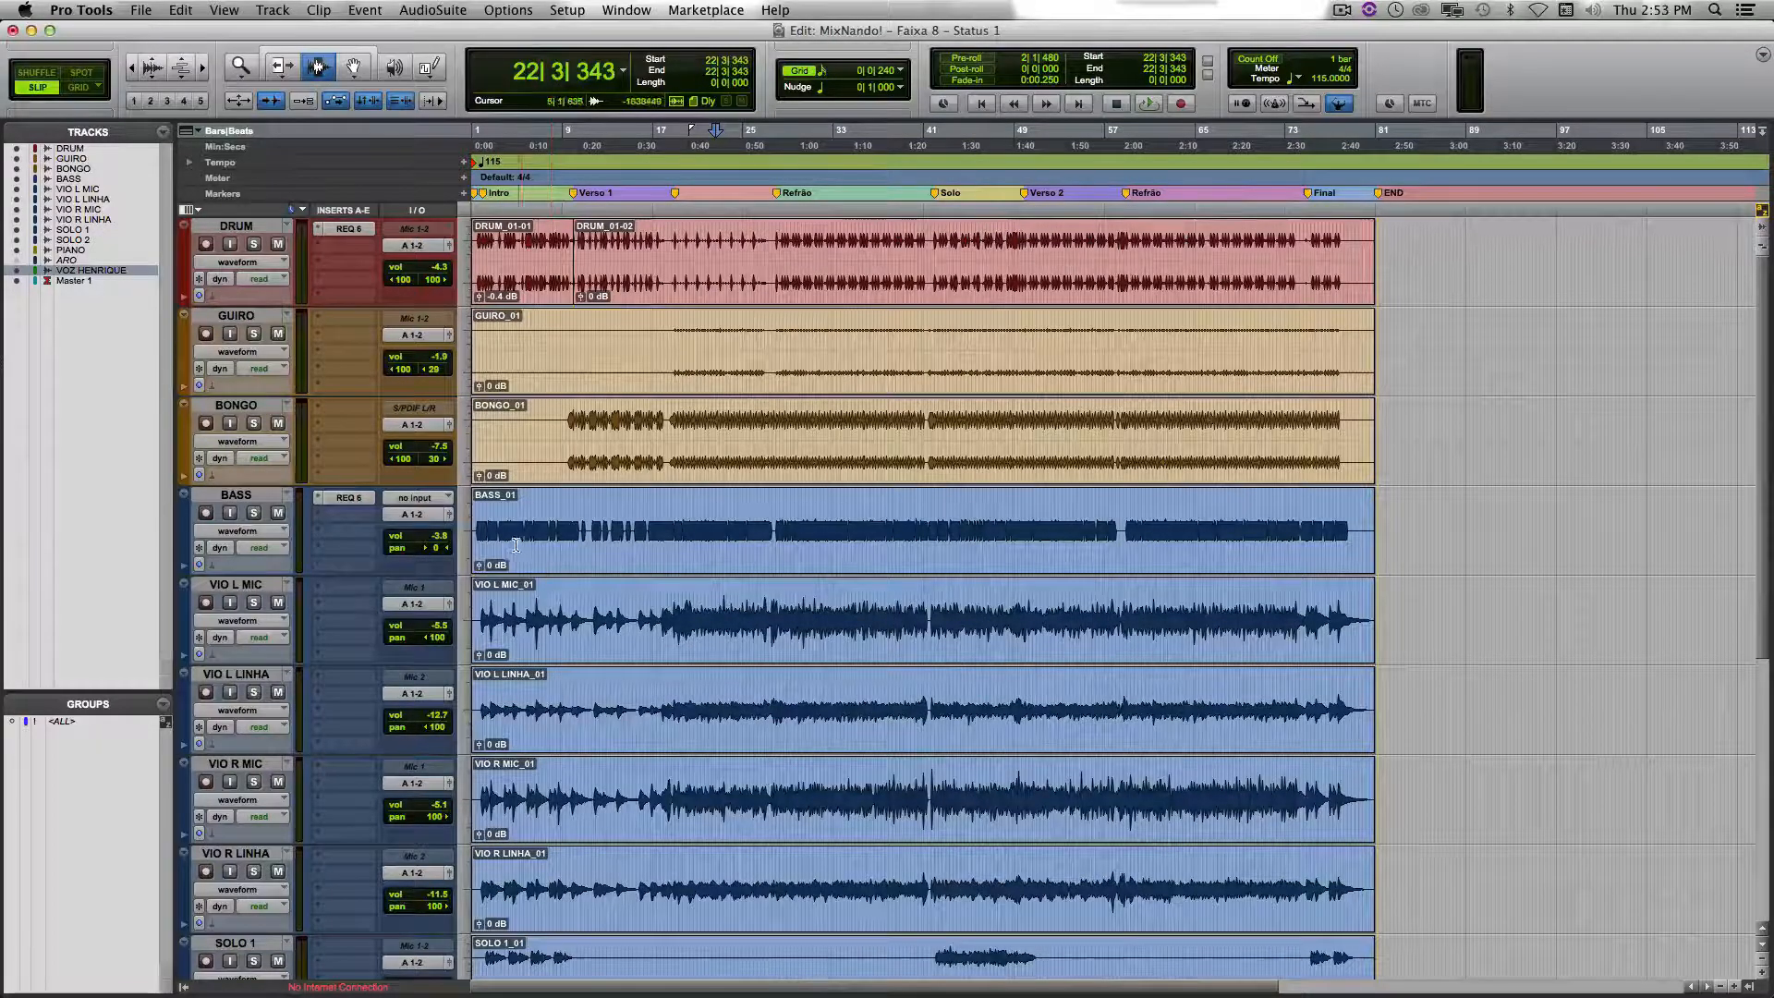
pyautogui.click(350, 498)
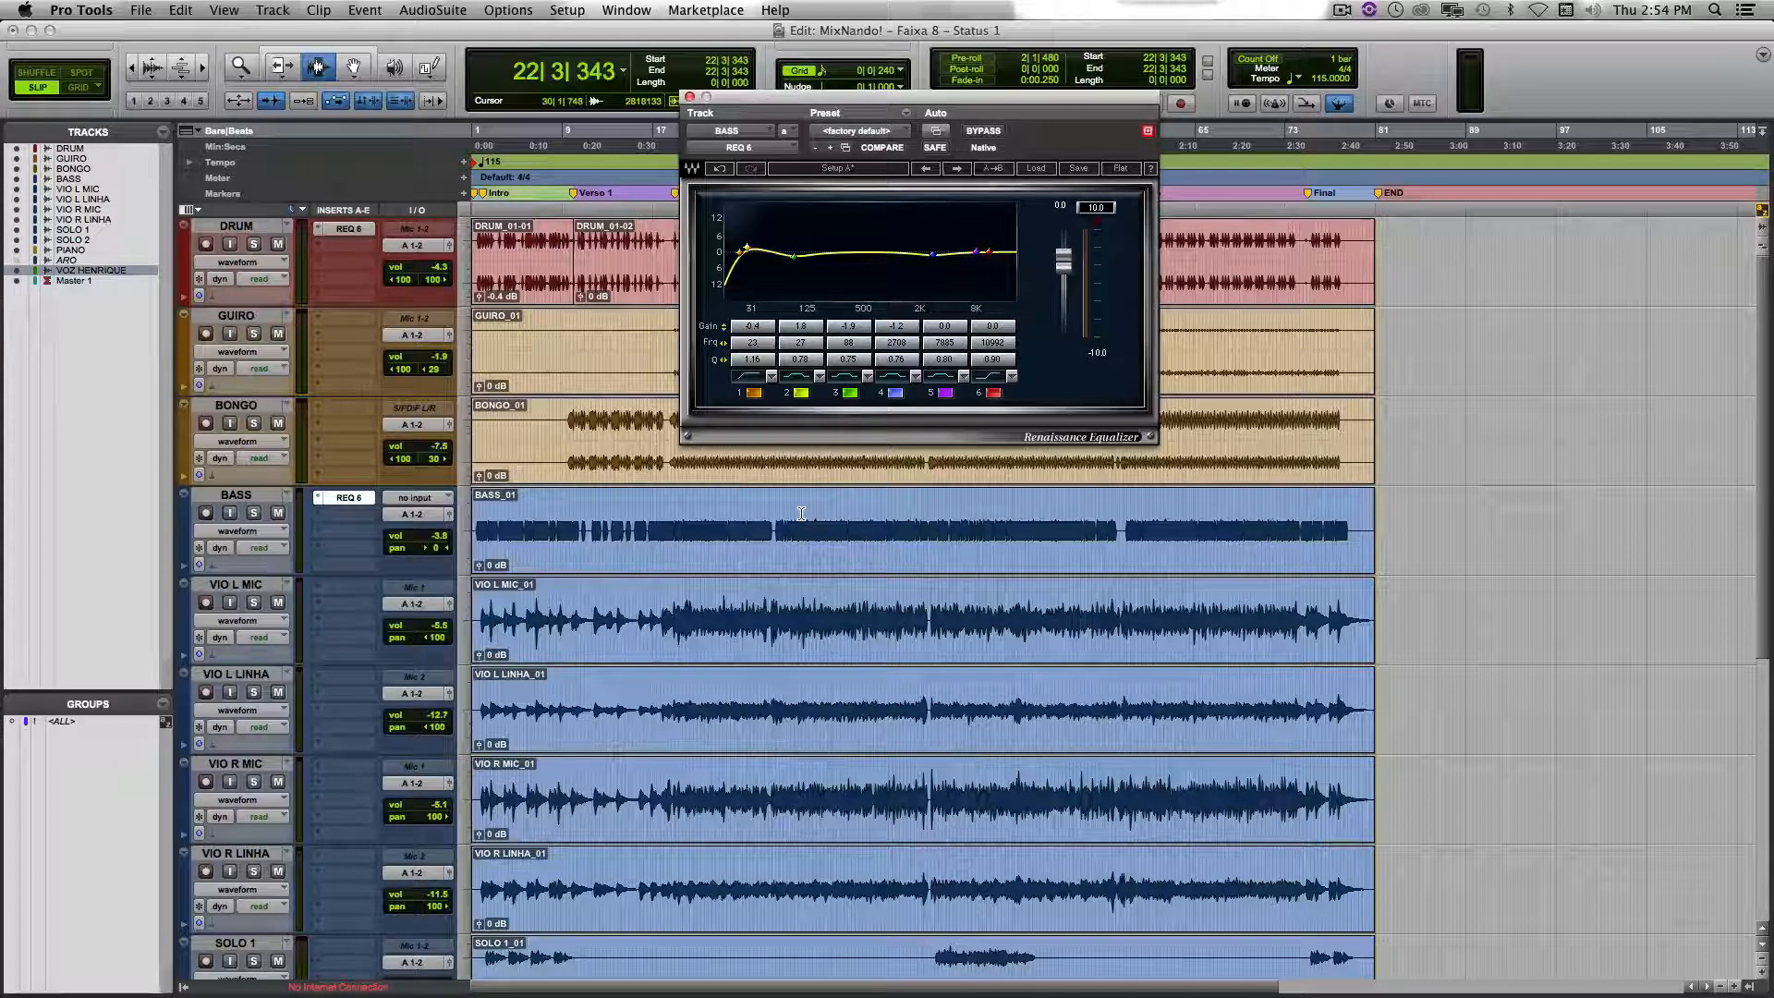
pyautogui.click(708, 539)
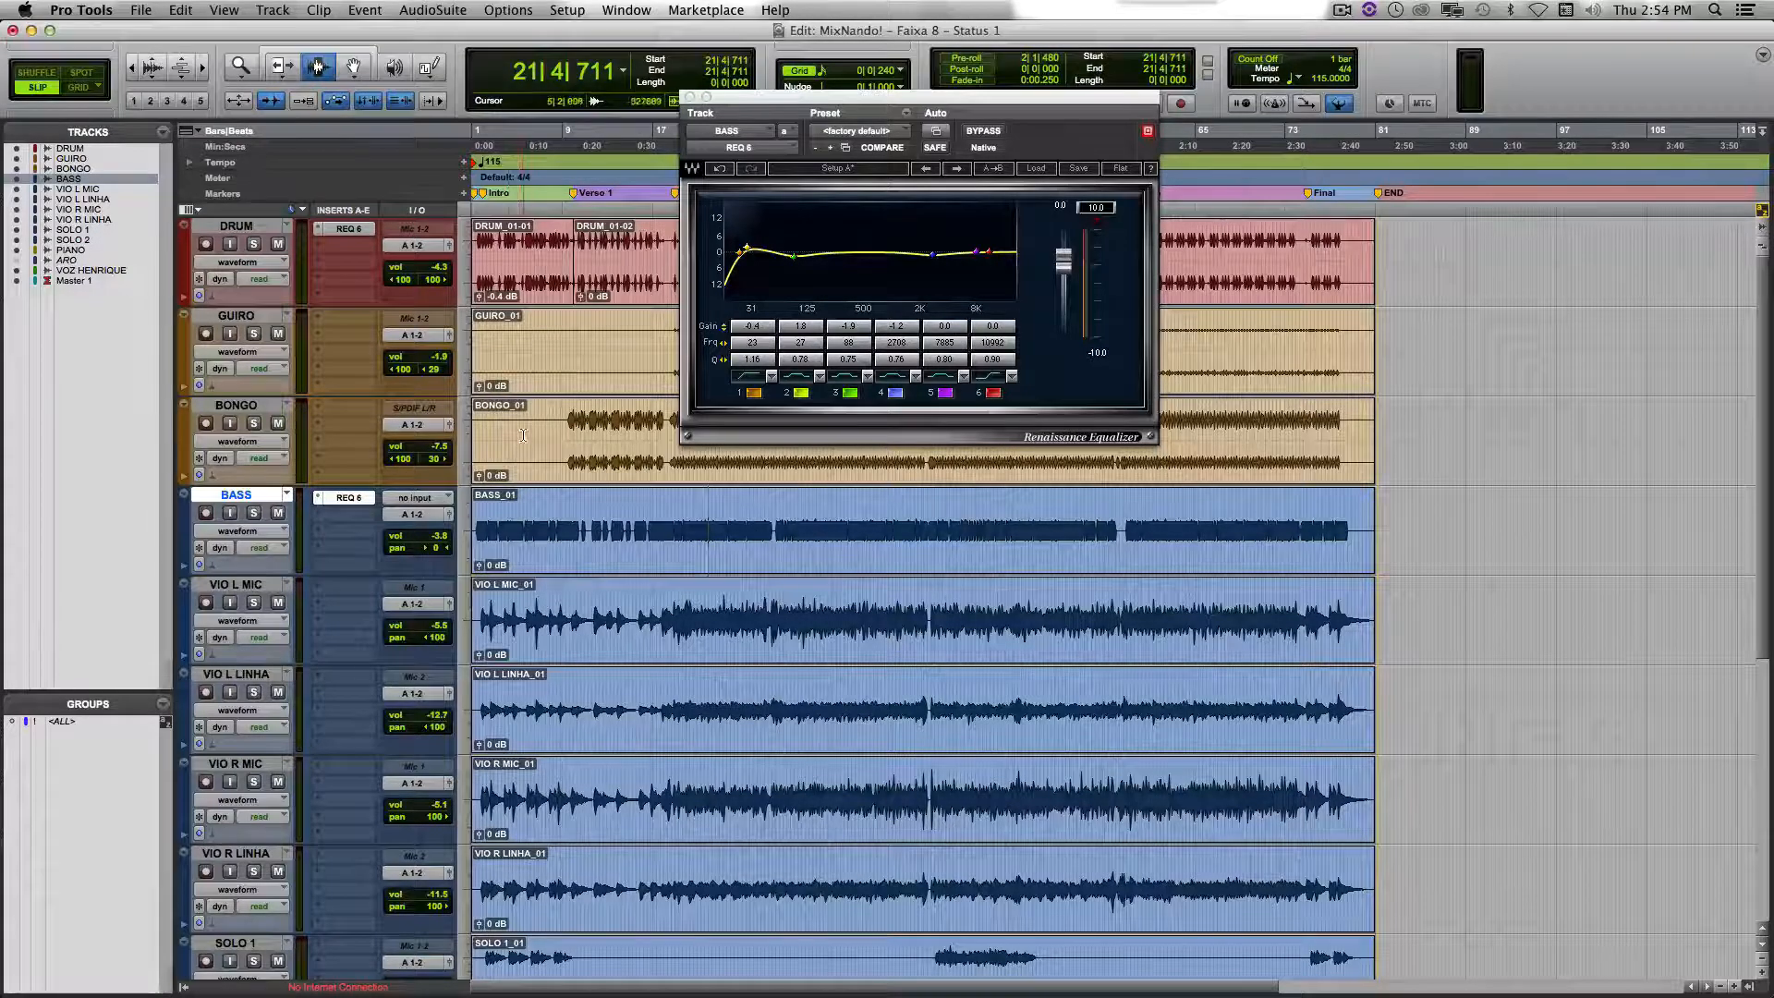
# Step: Open the DRUM track's REQ 6 equalizer and set the band 2 frequency to 44 Hz
pyautogui.click(505, 263)
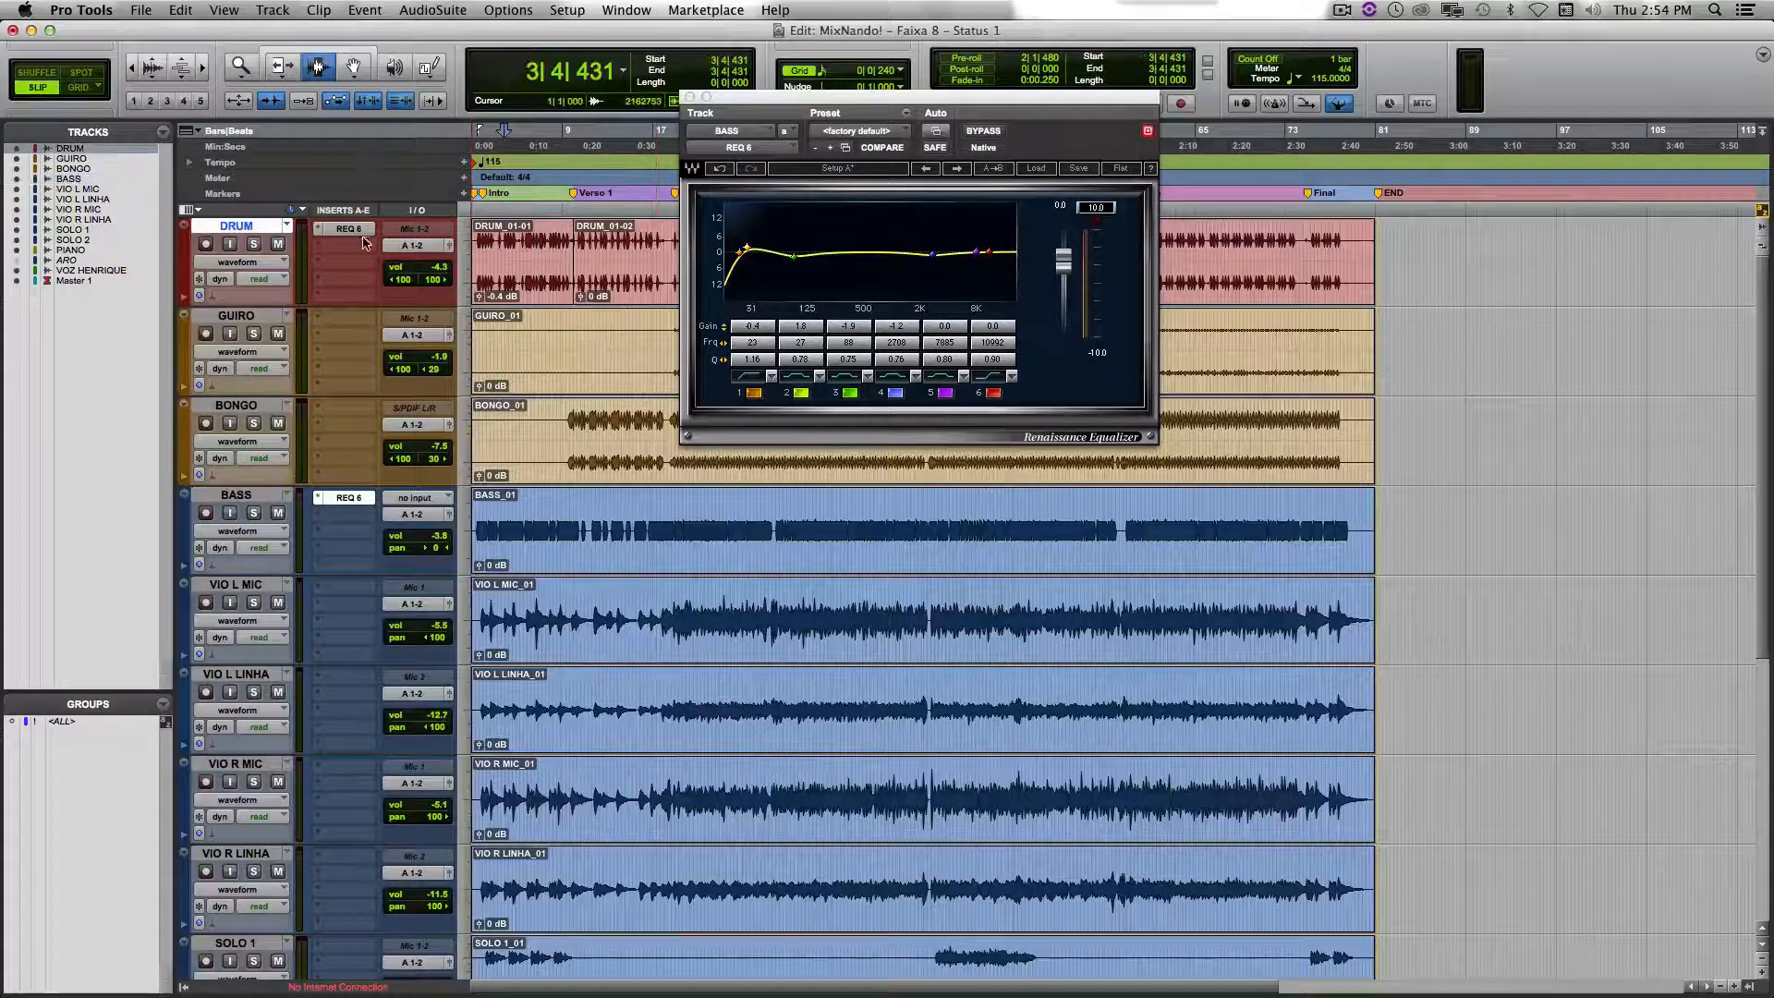
pyautogui.click(351, 229)
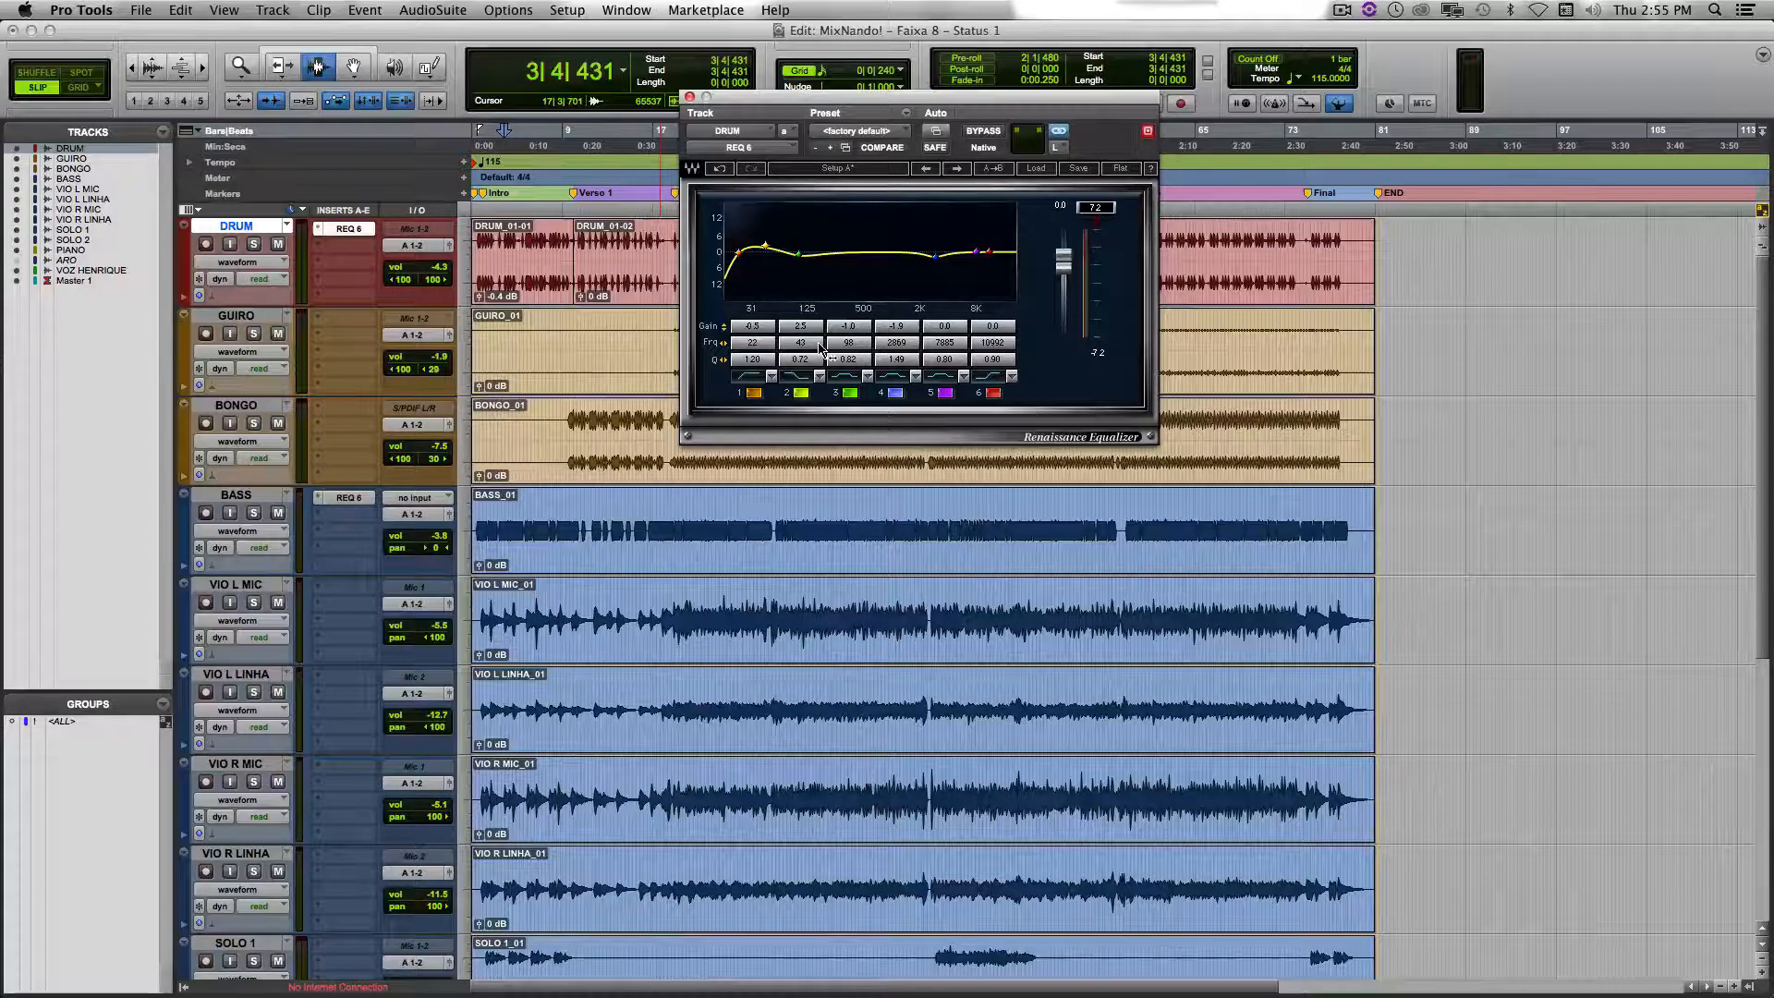
pyautogui.moveTo(819, 344); pyautogui.dragTo(823, 344)
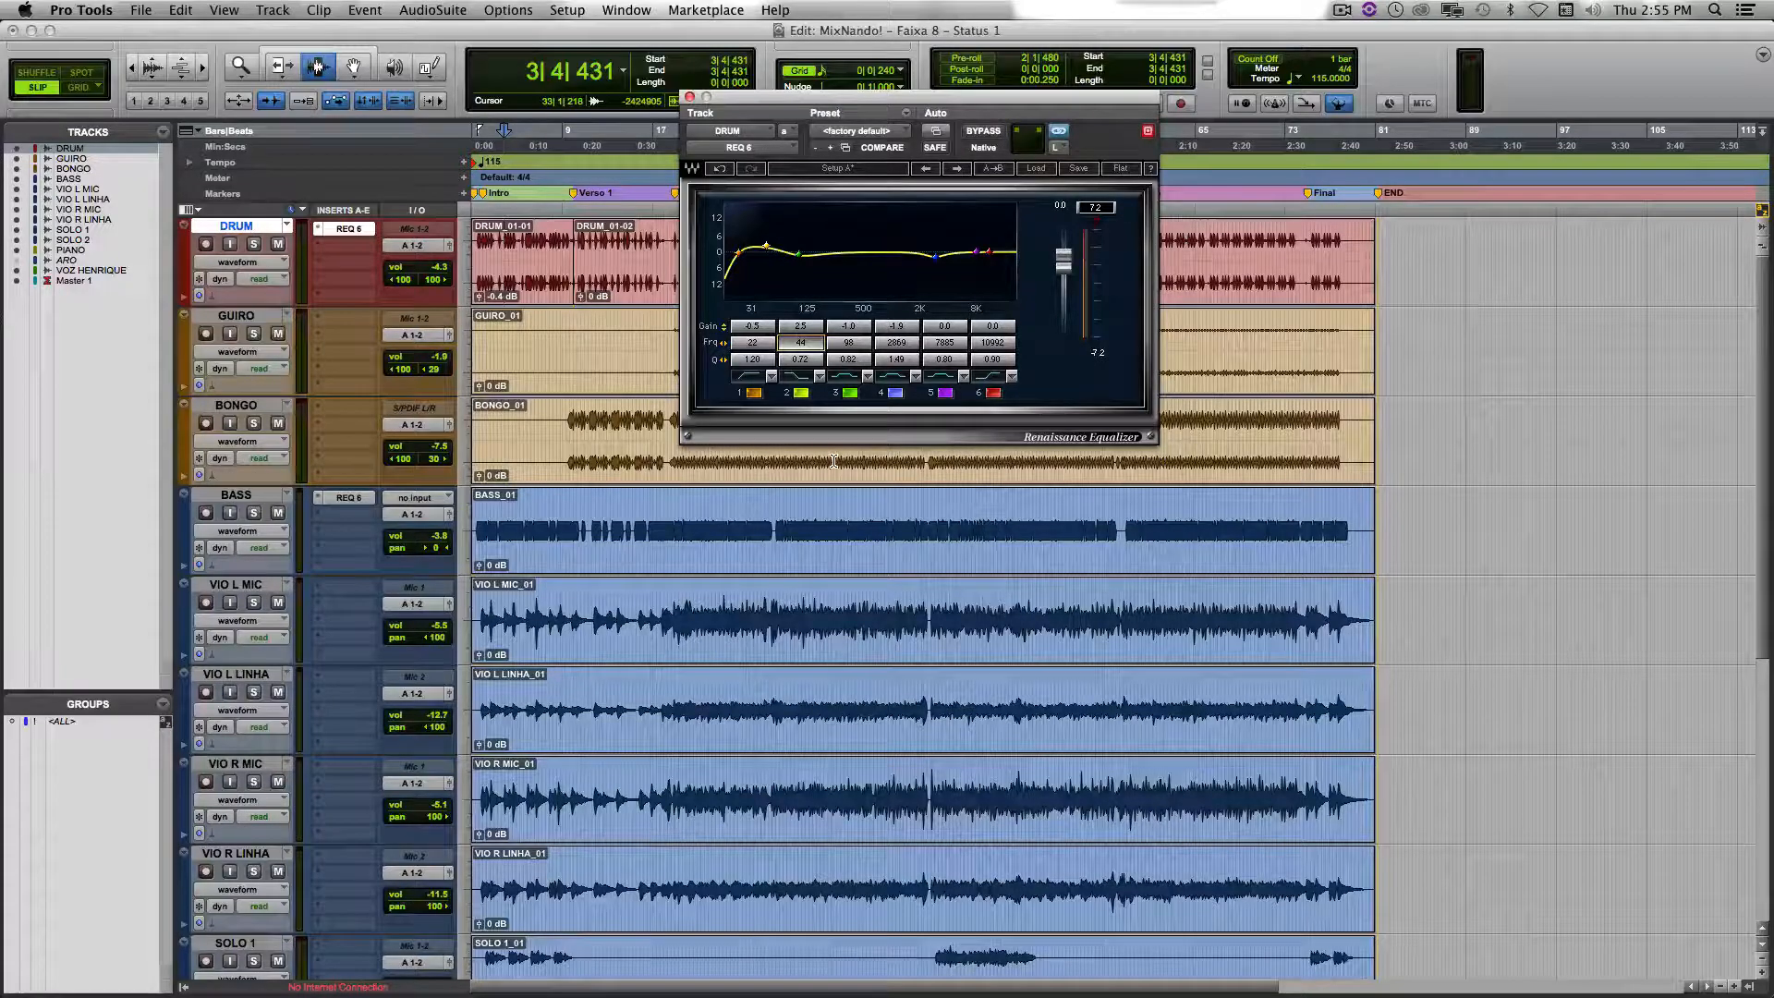
# Step: Return the edit cursor to the start of the session with the PIANO track selected and close the drum equalizer
pyautogui.scroll(-5, 720, 619)
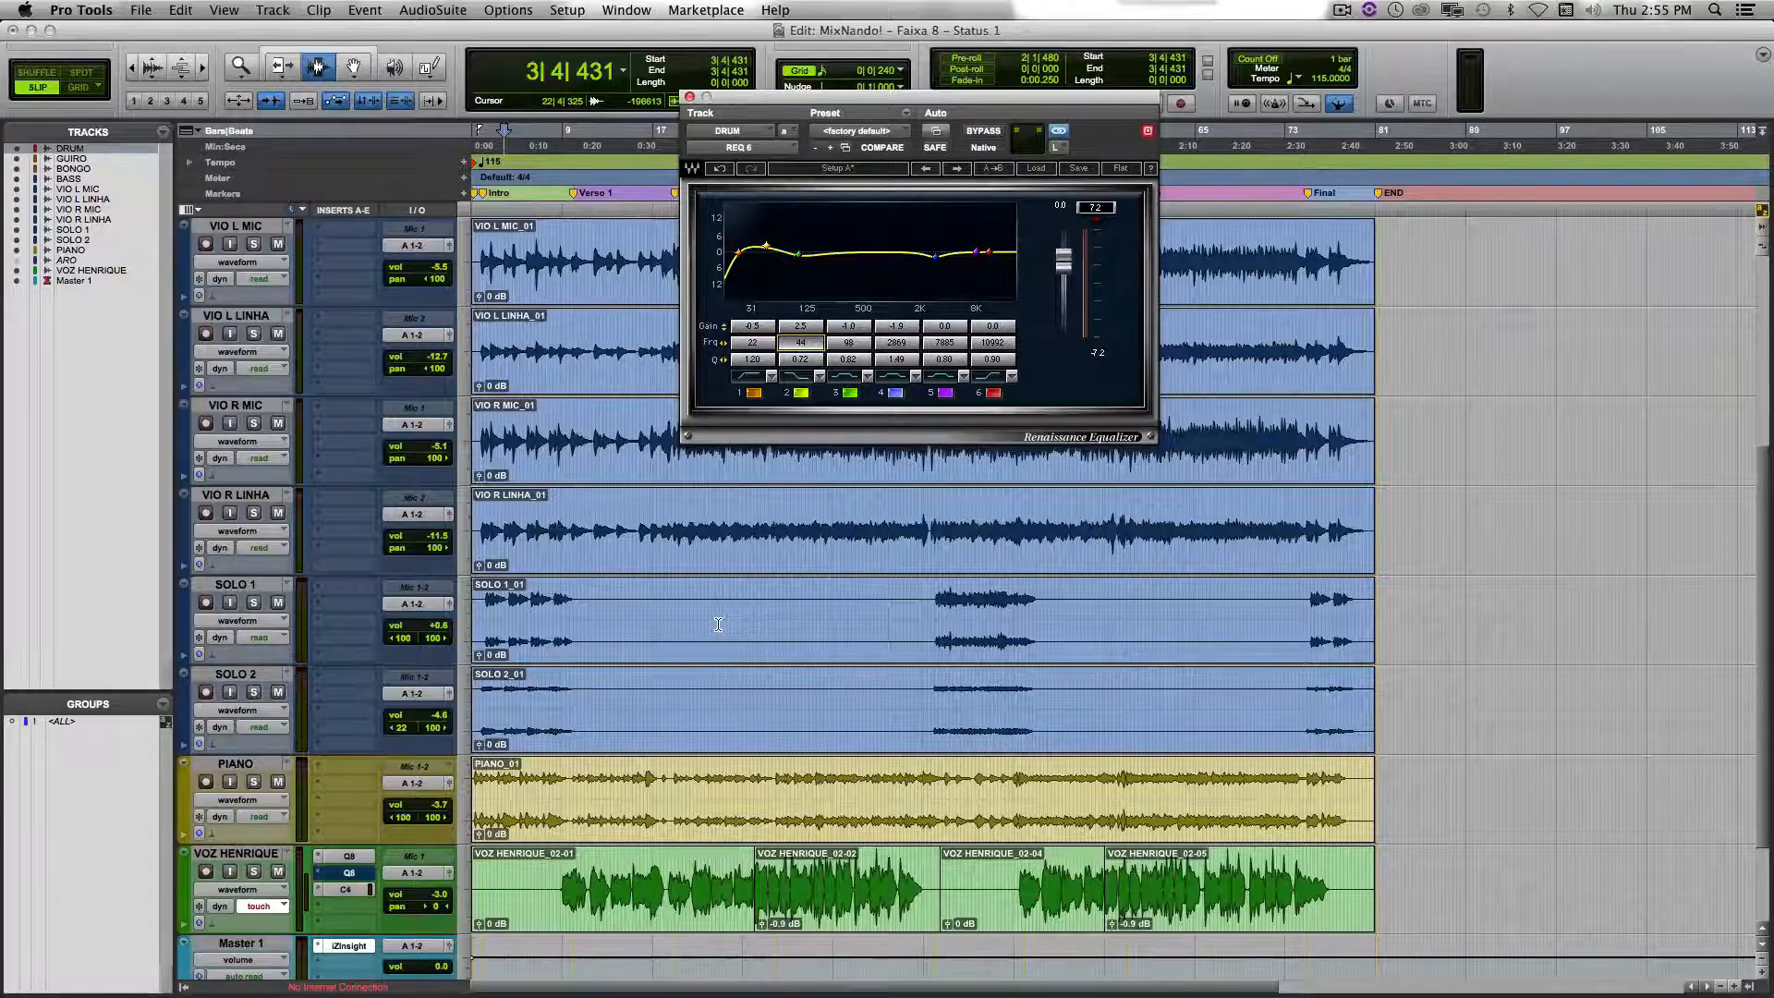
pyautogui.scroll(5, 744, 601)
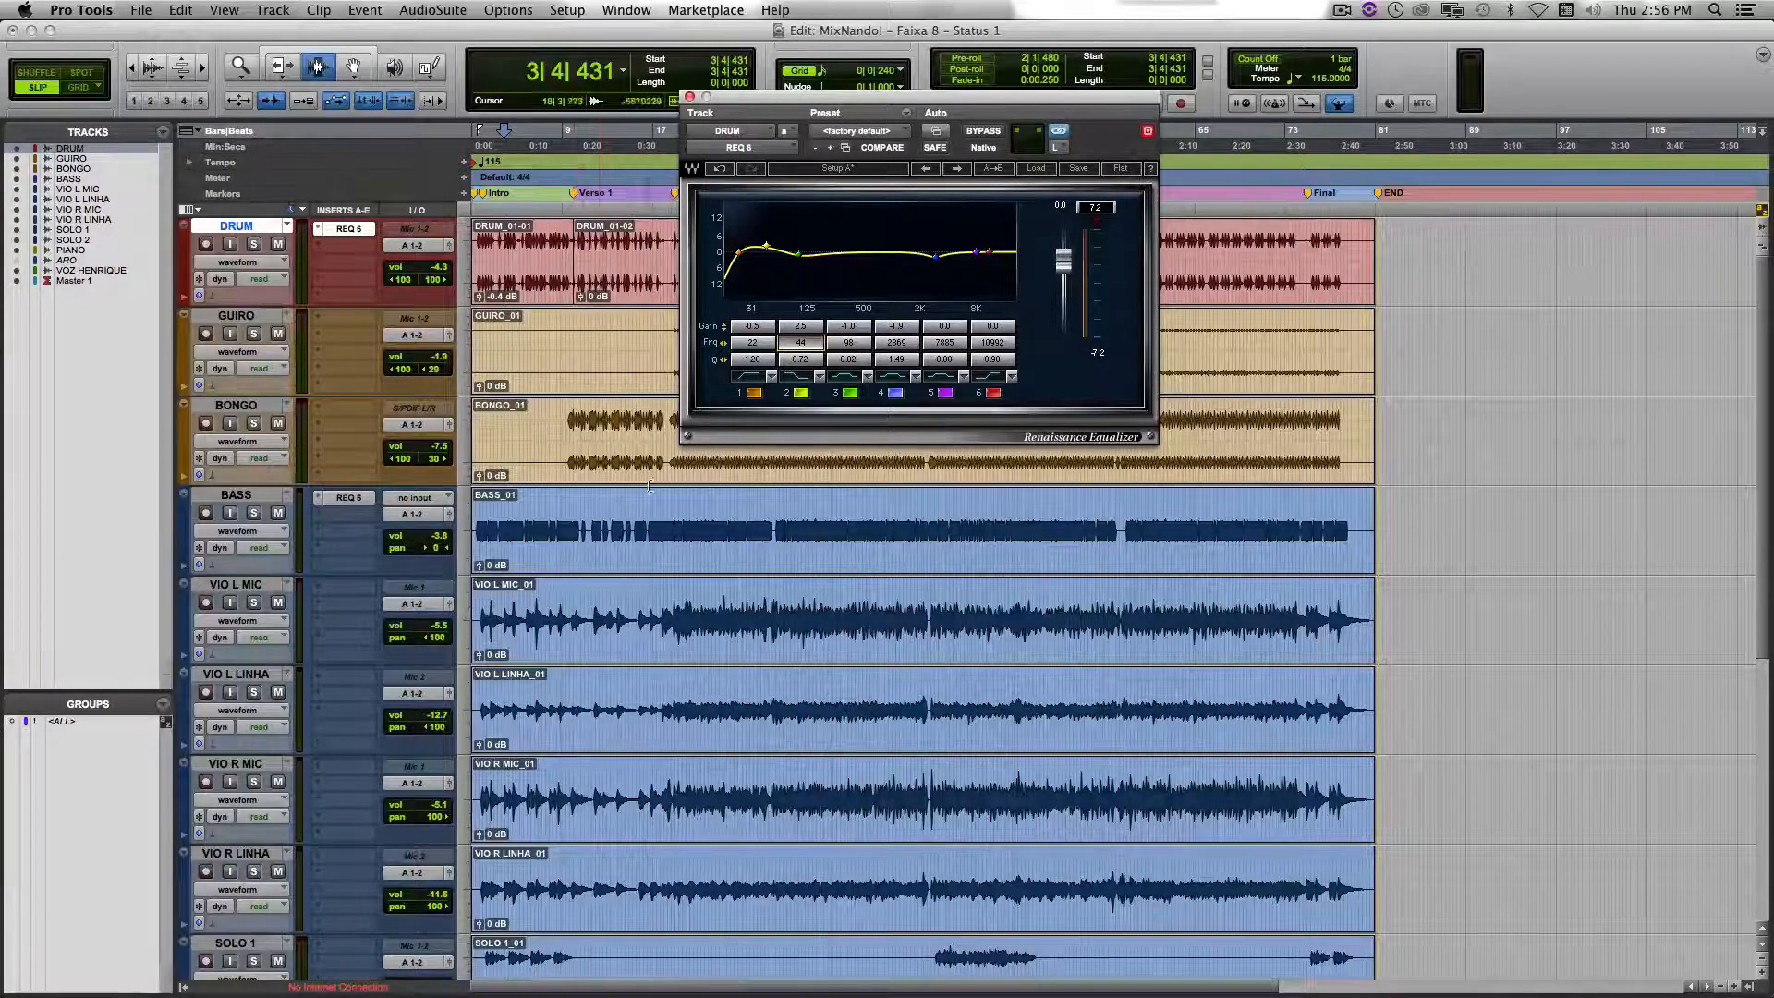
pyautogui.moveTo(753, 101); pyautogui.dragTo(1166, 134)
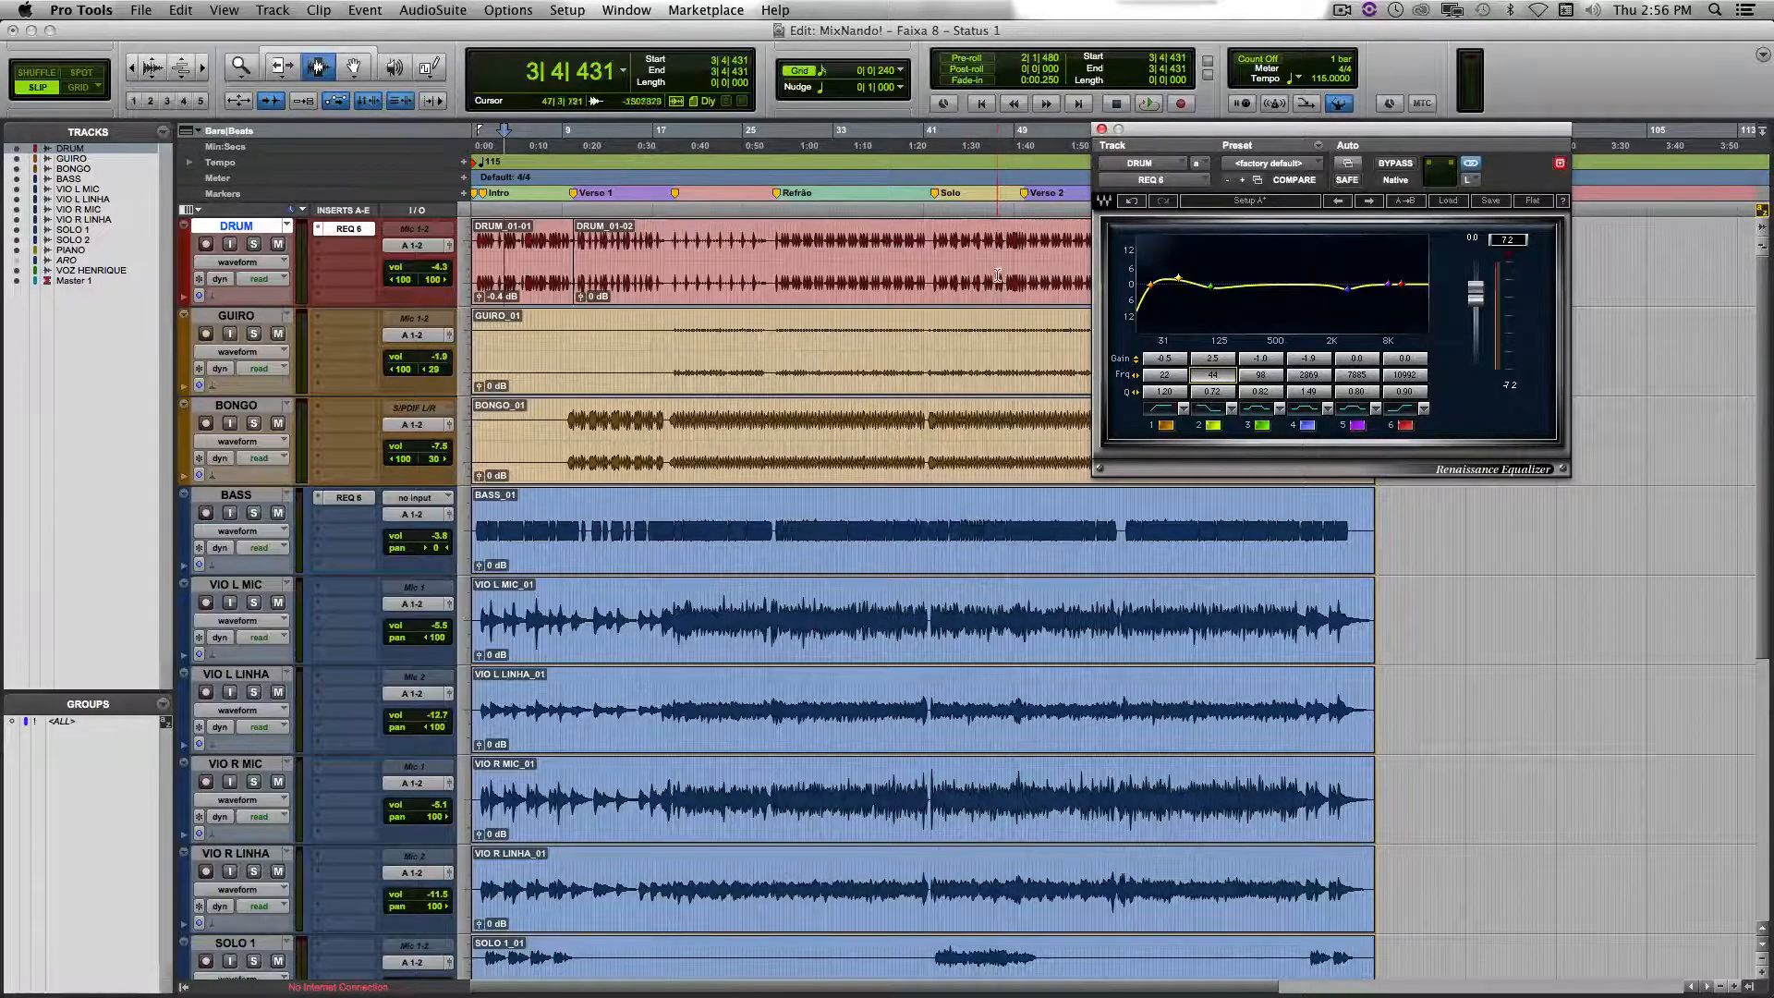
pyautogui.scroll(-5, 767, 390)
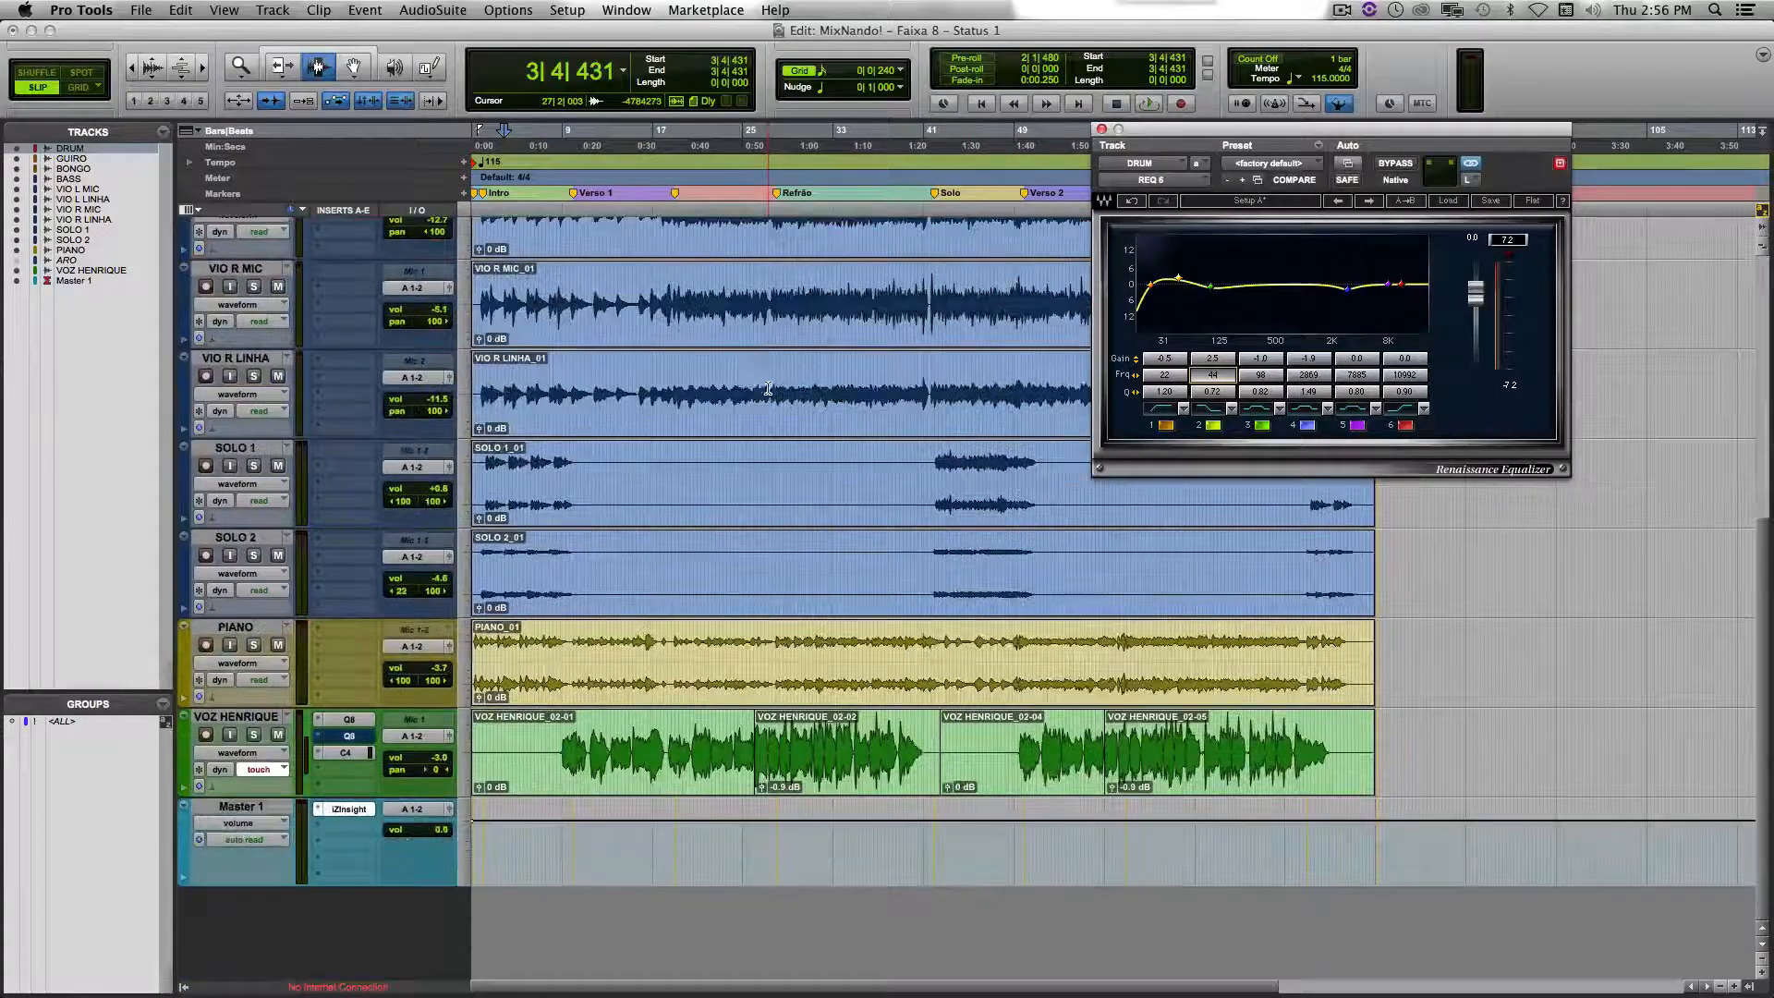
pyautogui.click(541, 665)
pyautogui.press('Return')
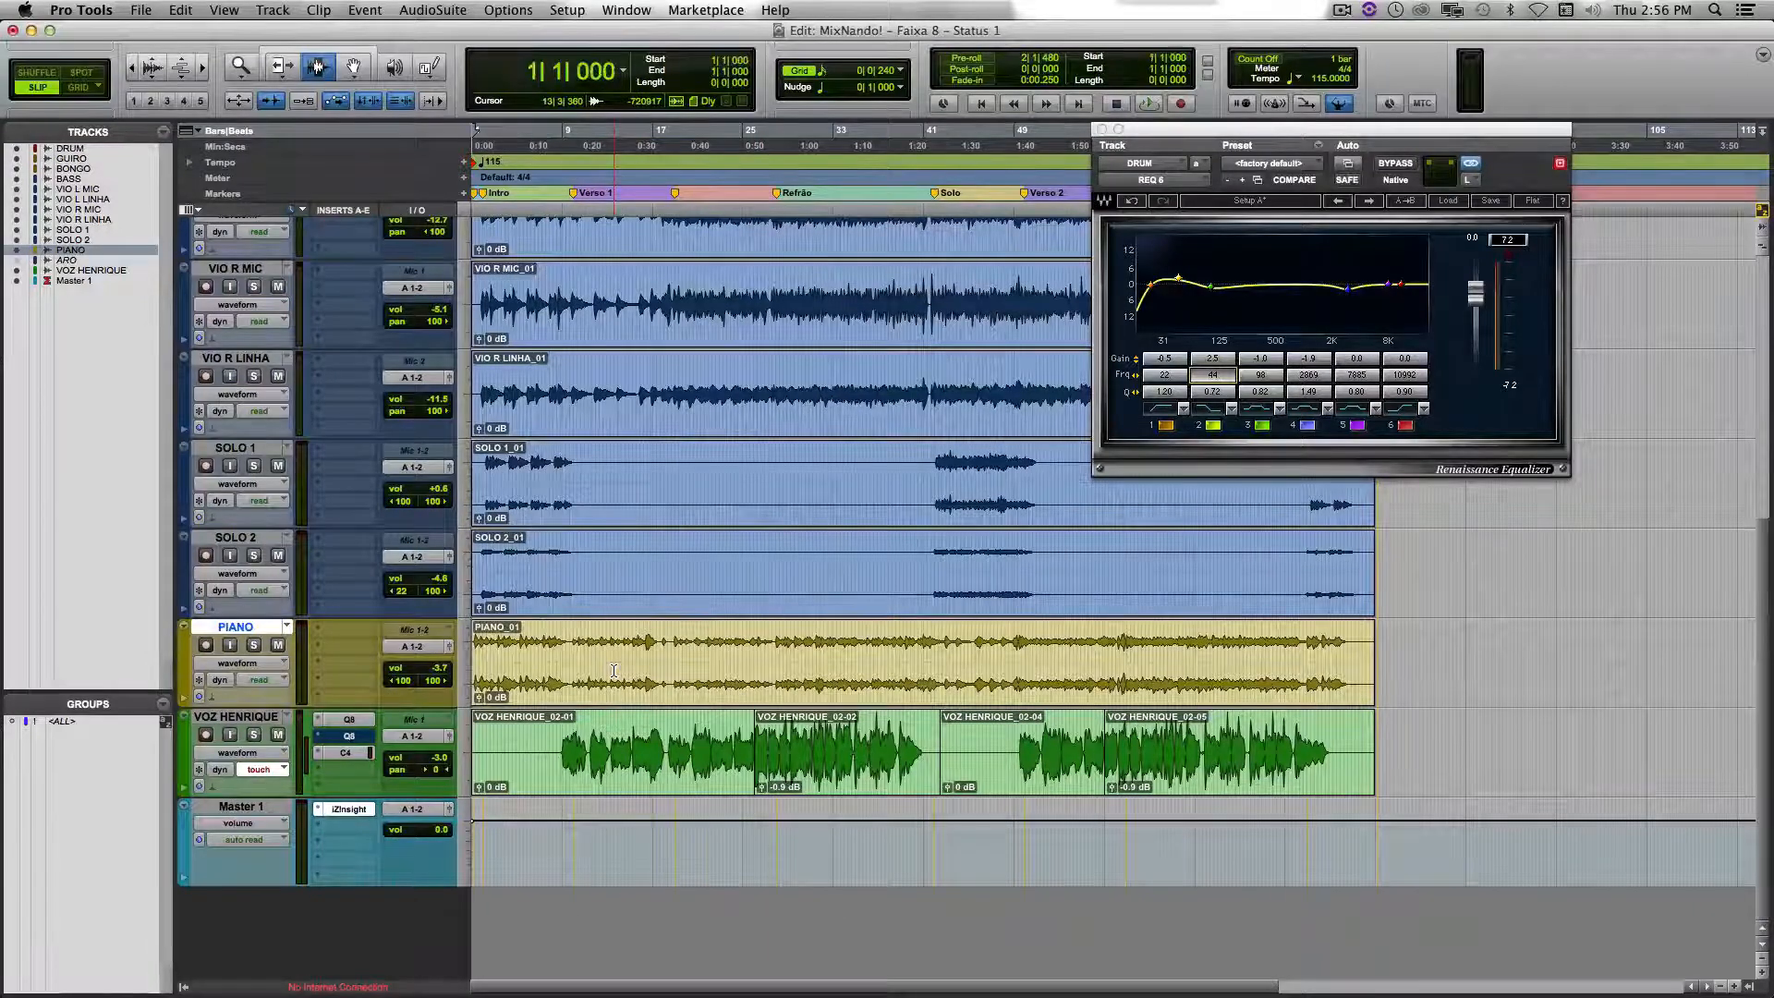
pyautogui.click(1102, 129)
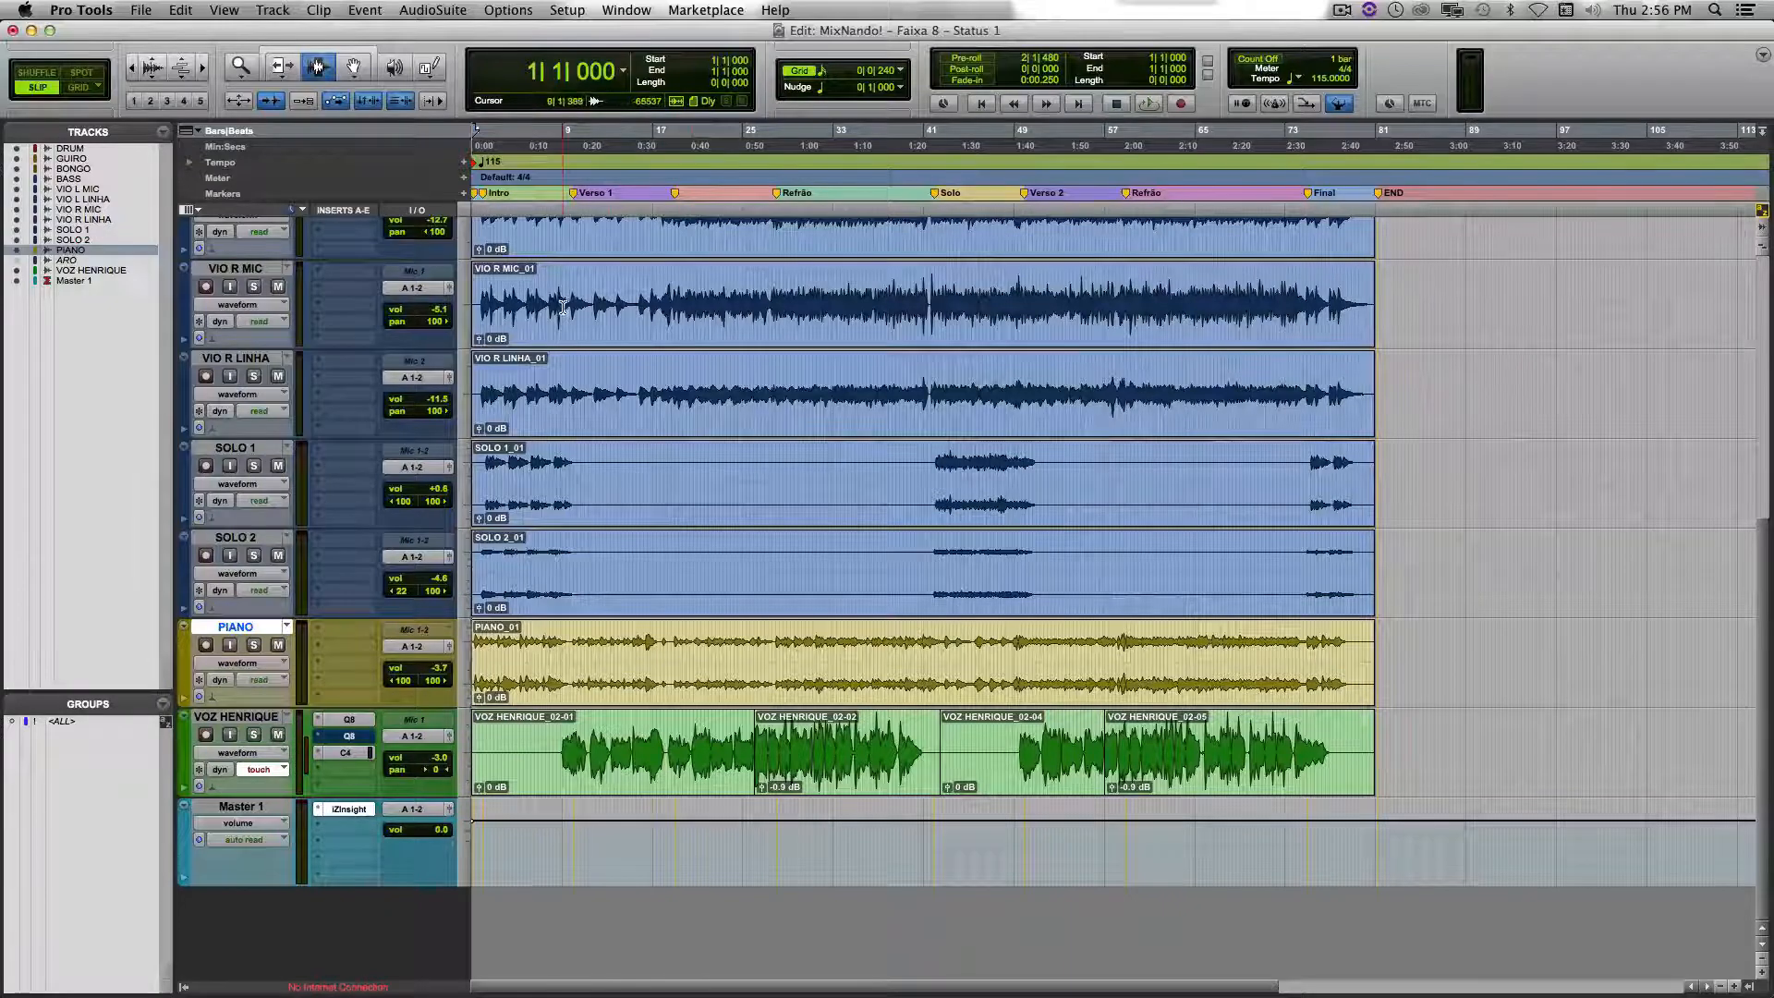
# Step: Place the edit cursor on the vocal track at the onset of the long note just before bar 17
pyautogui.click(669, 755)
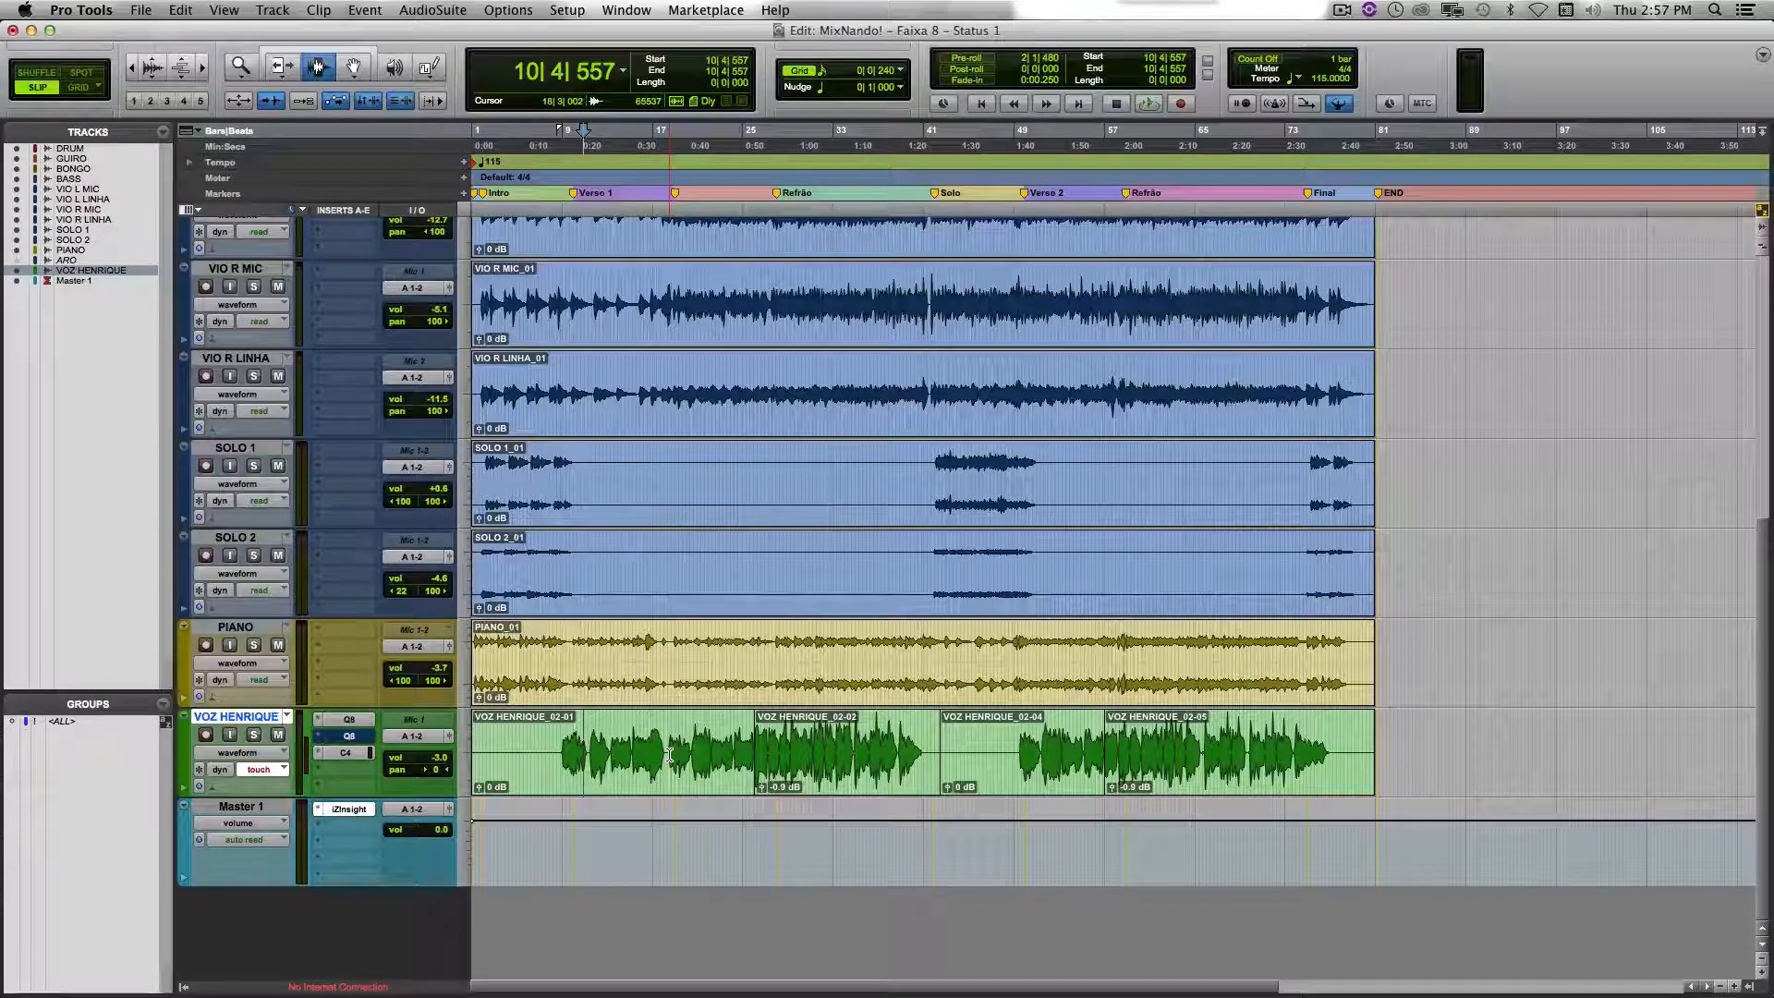
pyautogui.click(650, 752)
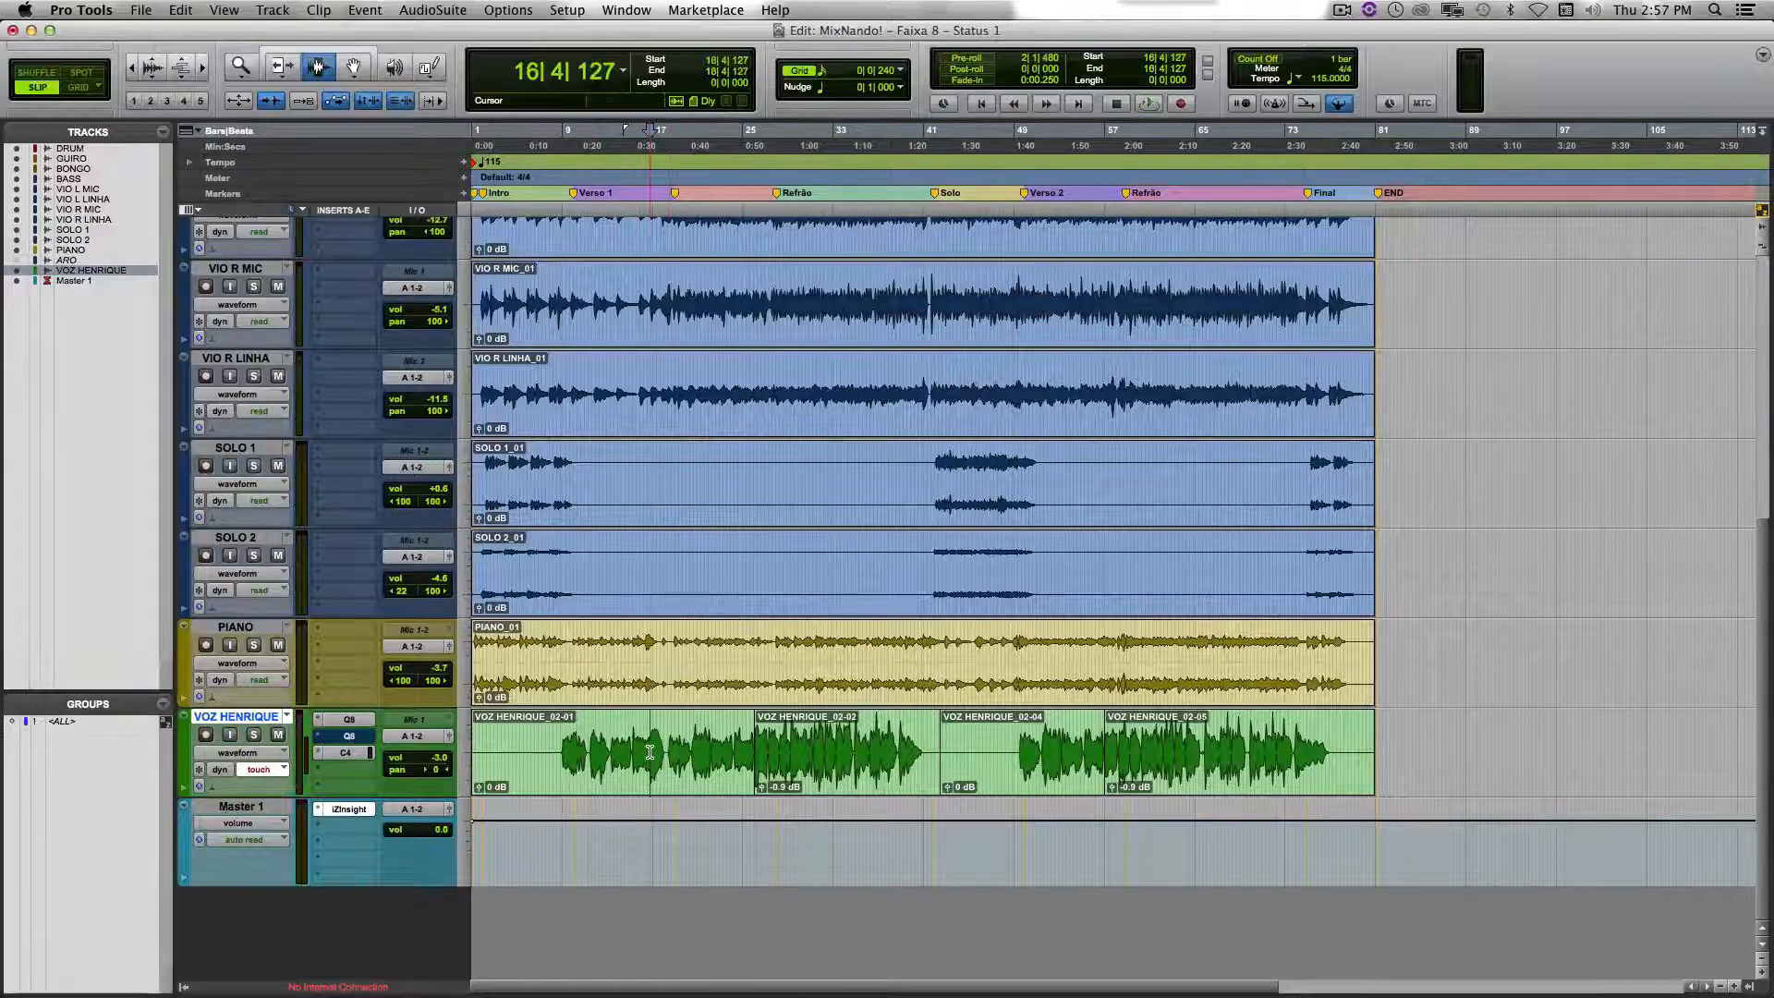
pyautogui.click(655, 747)
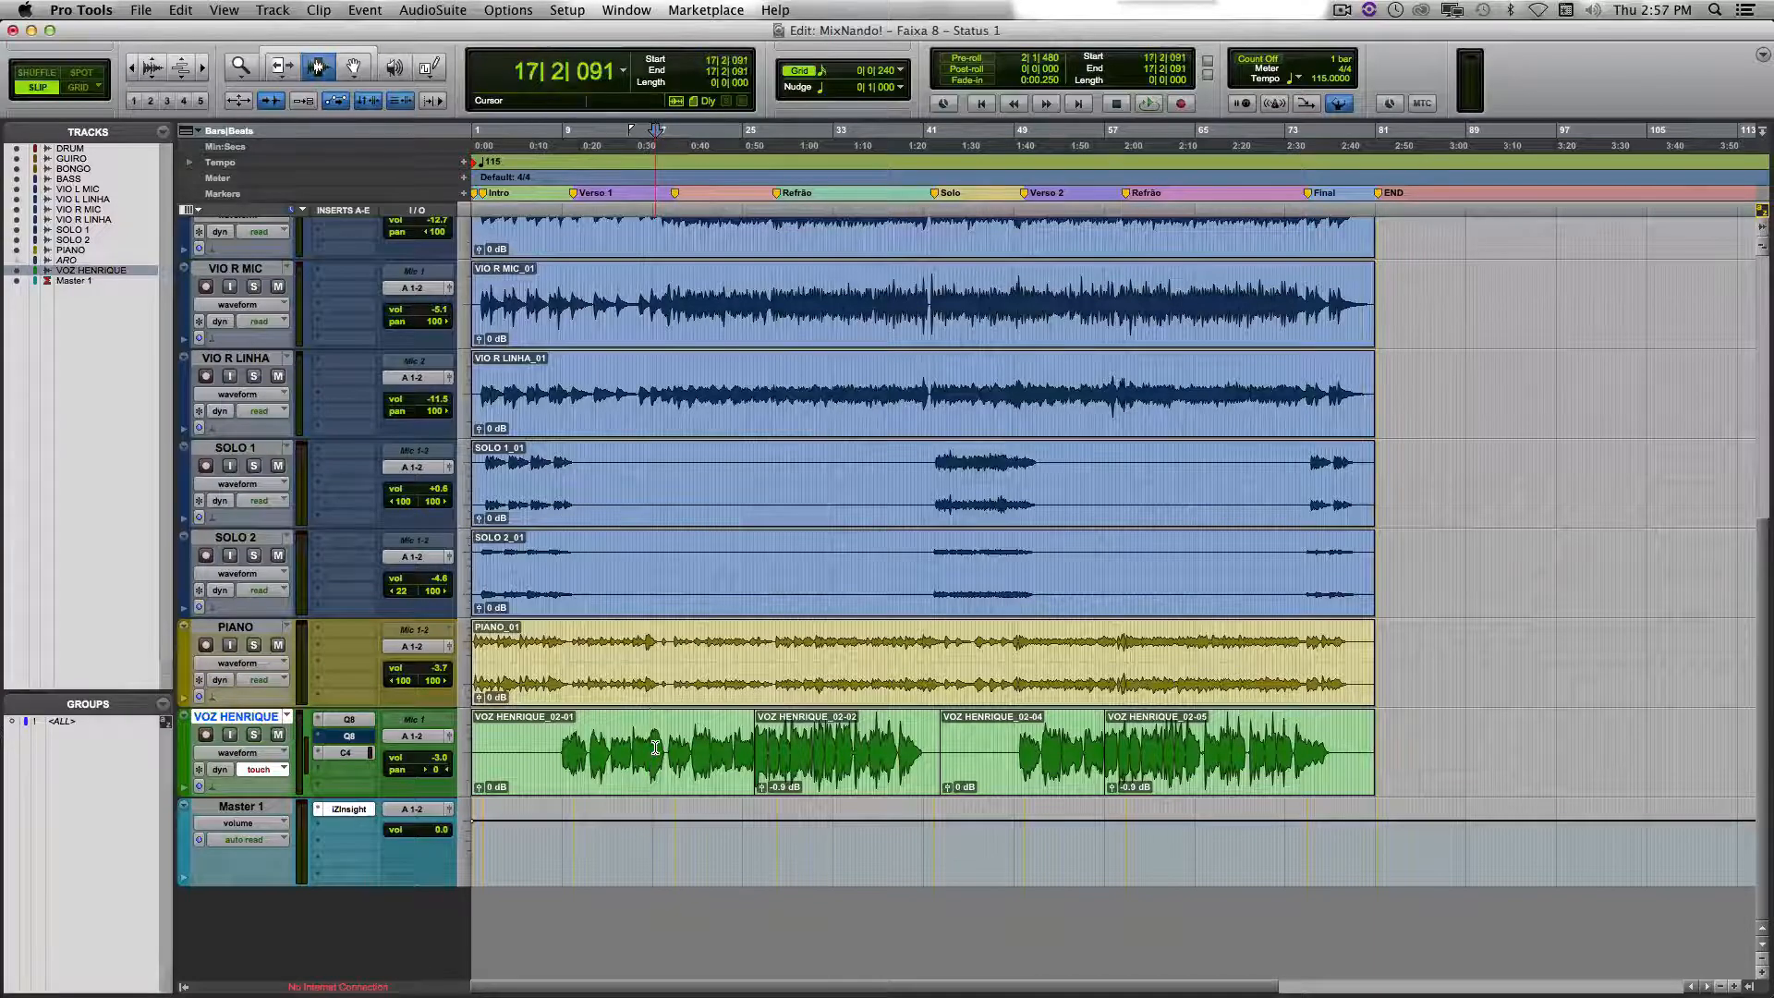
pyautogui.press('t')
pyautogui.press('t')
pyautogui.press('t')
pyautogui.press('t')
pyautogui.click(1060, 741)
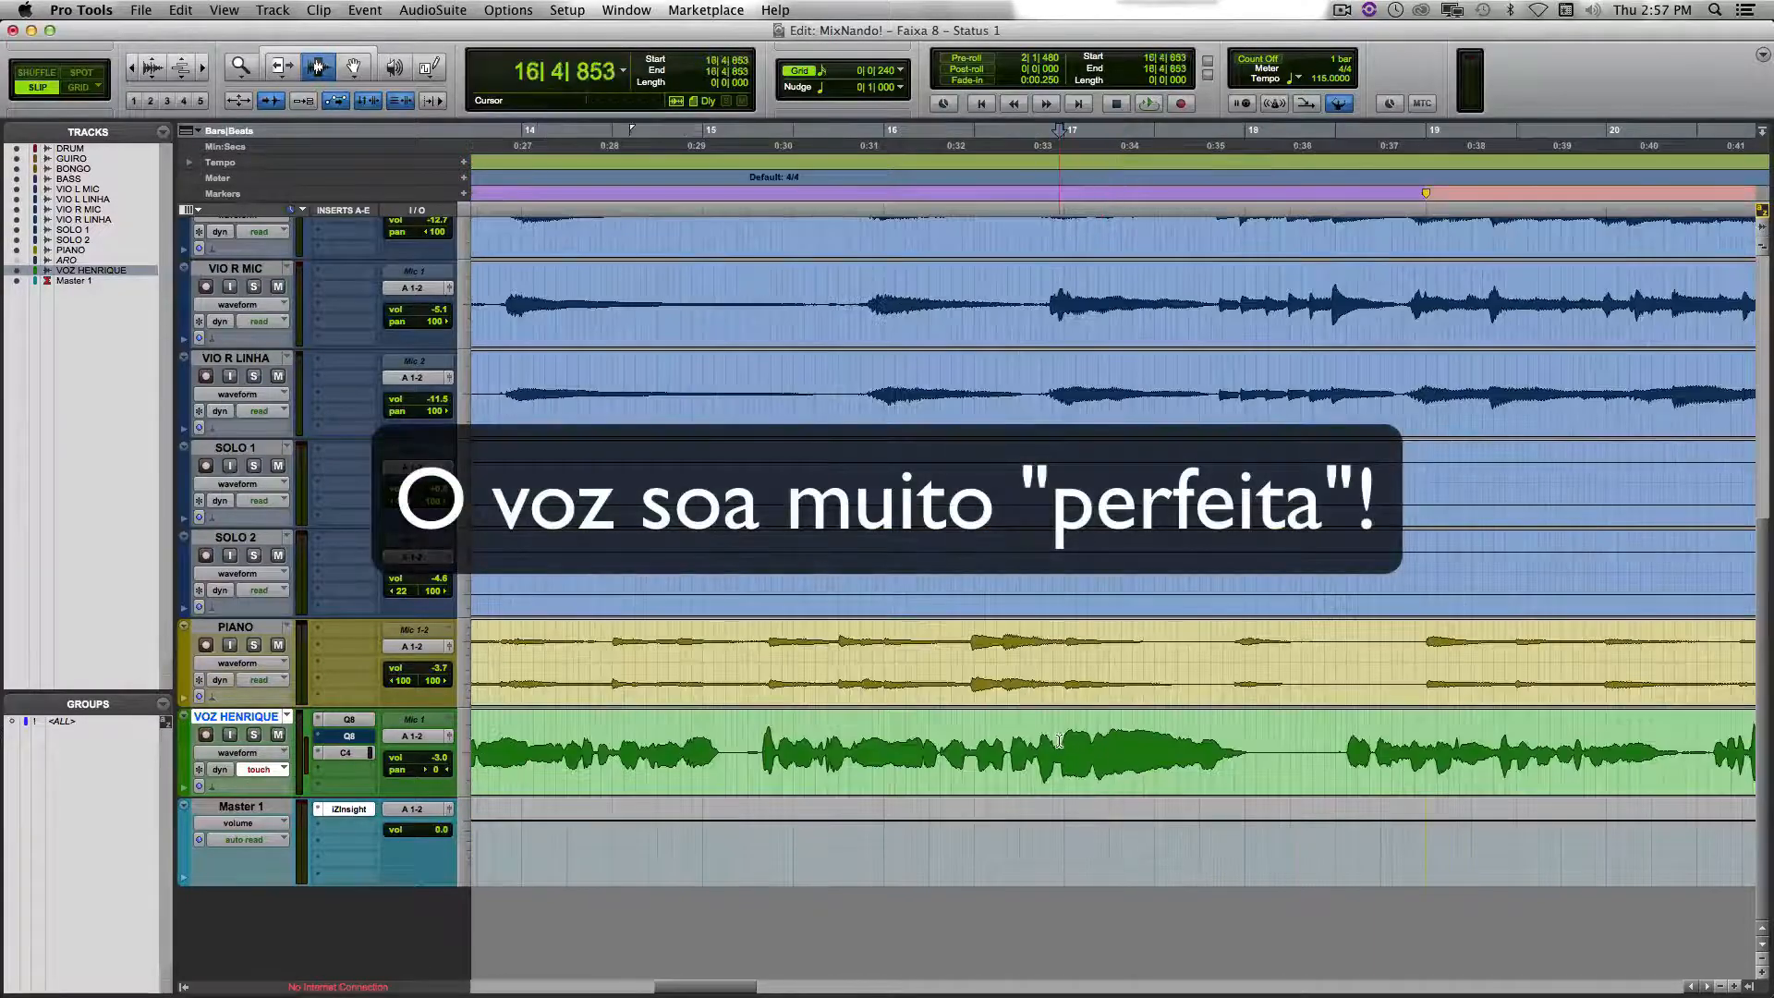
pyautogui.click(1028, 737)
# Step: Solo the vocal track to audition the passage just before bar 17, stop playback and clear the solo
pyautogui.hotkey('shift', 's')
pyautogui.press('space')
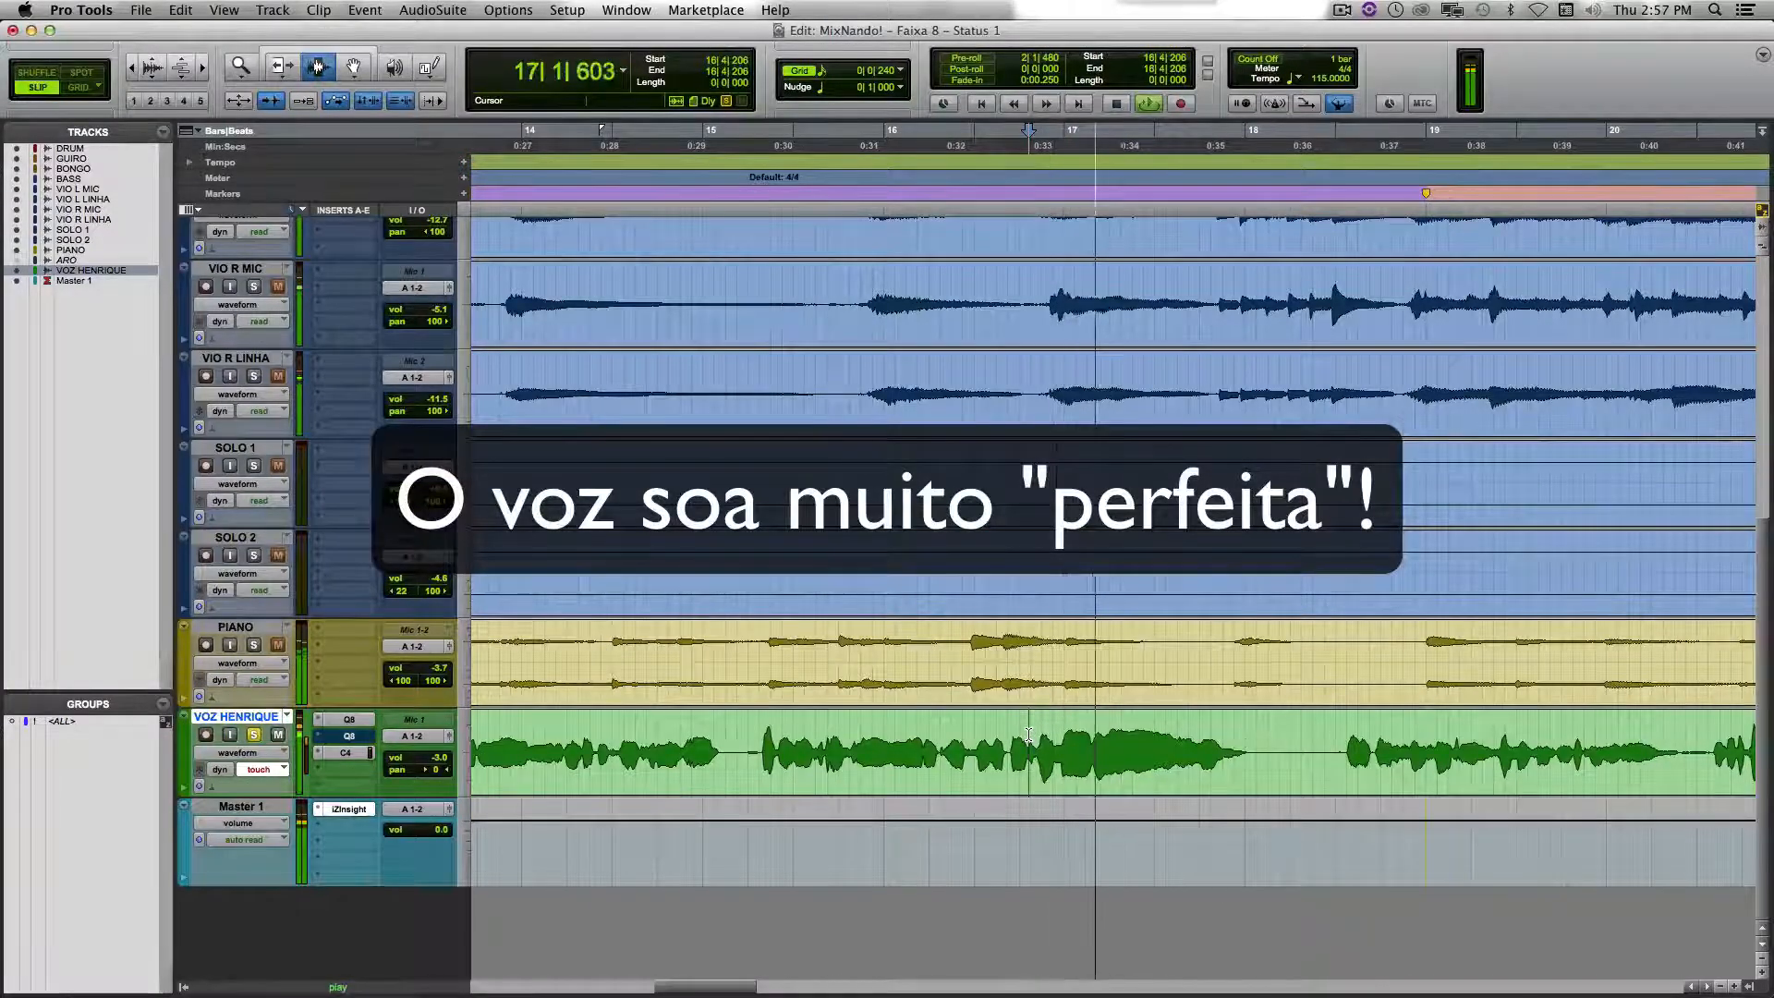
pyautogui.press('space')
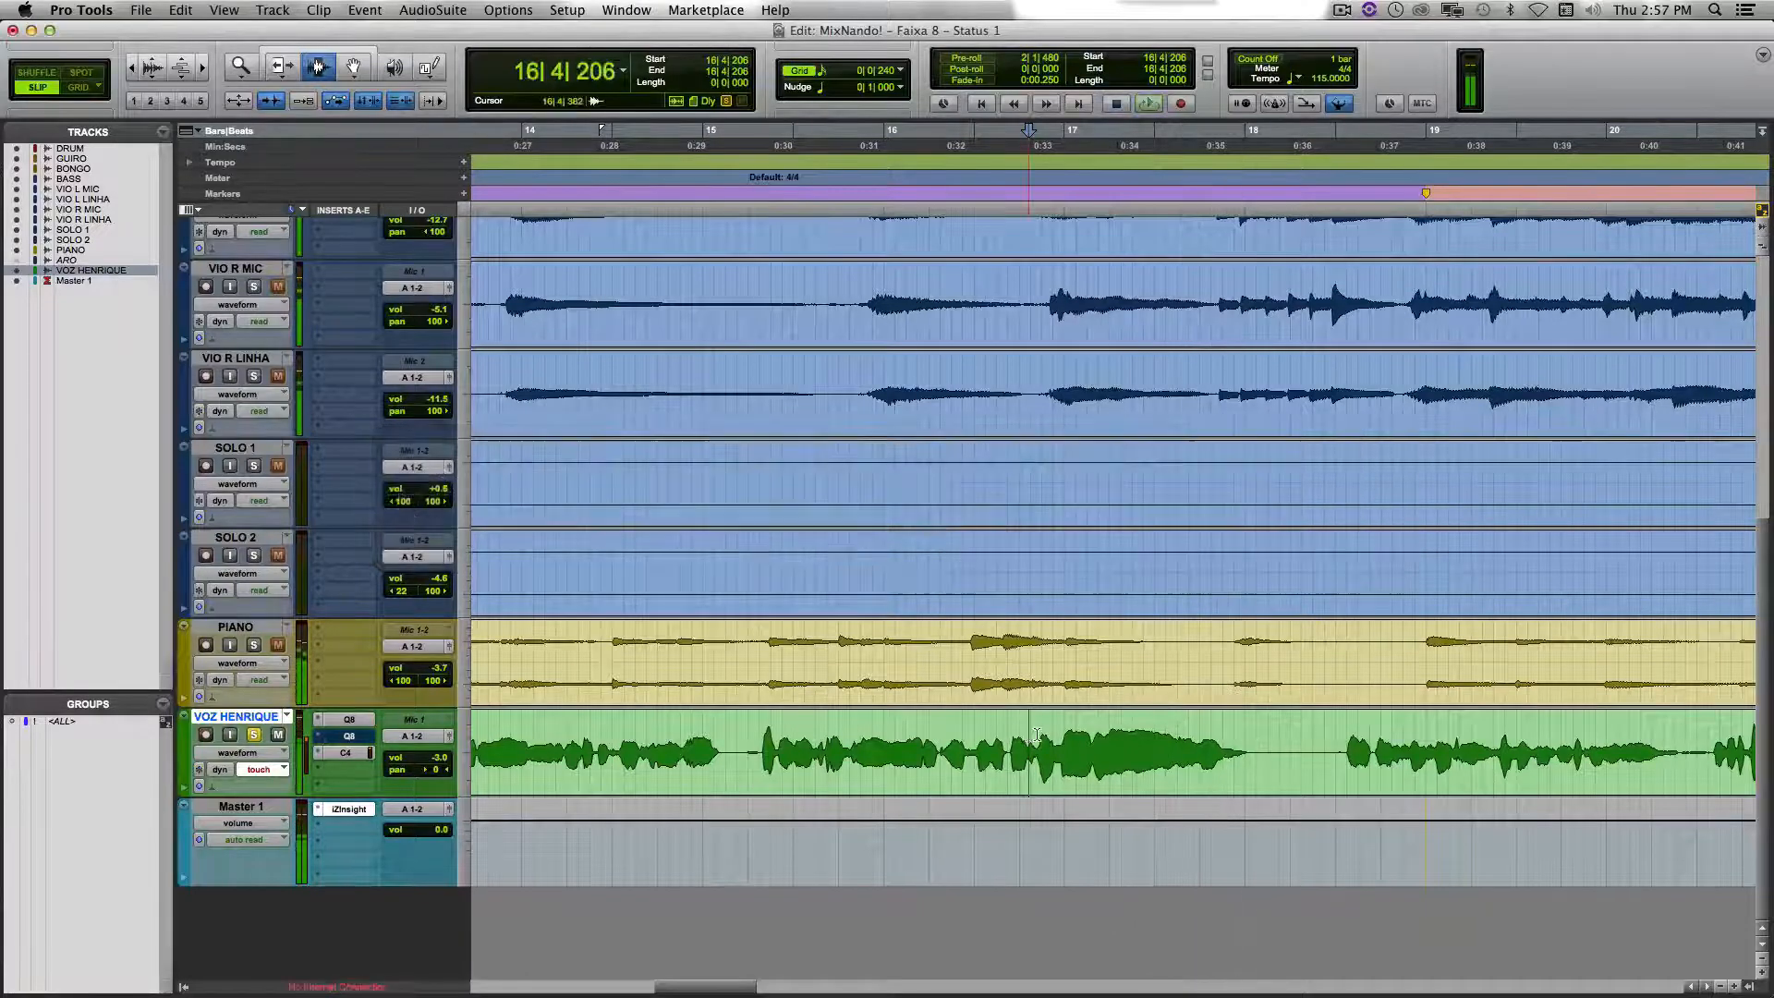
pyautogui.hotkey('shift', 's')
pyautogui.press('r')
pyautogui.press('r')
pyautogui.press('r')
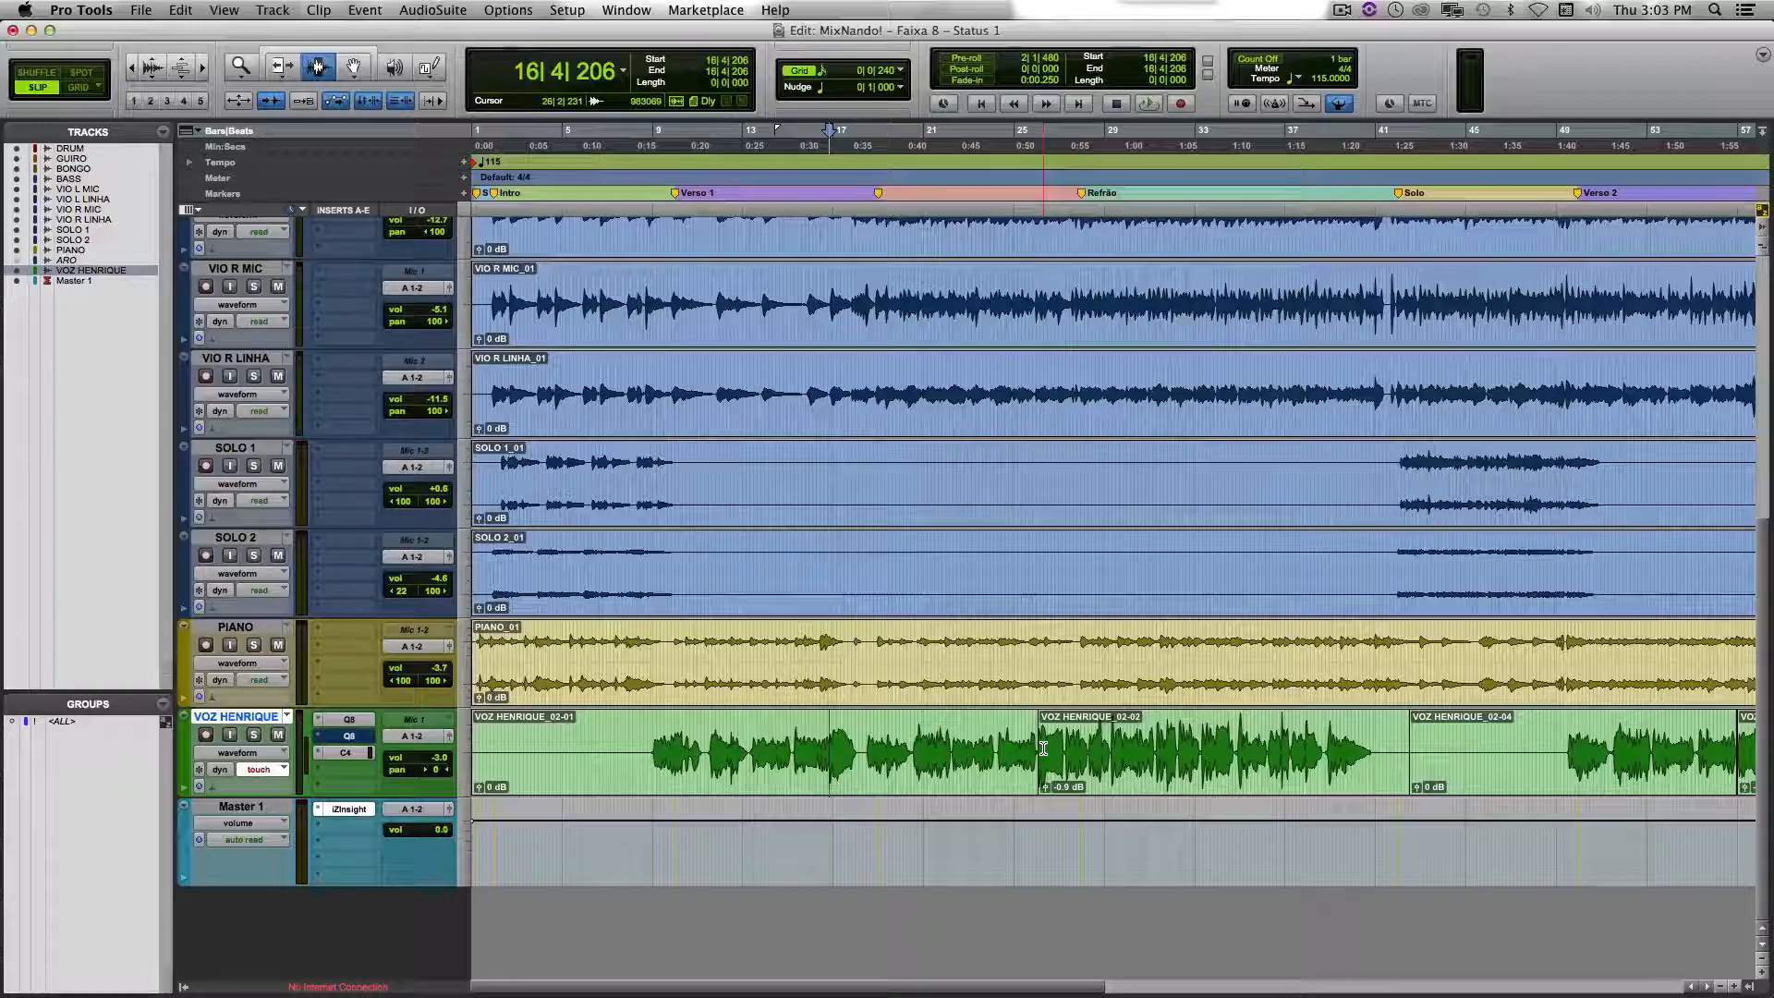
# Step: Place the edit cursor at the START marker and play the full mix from there
pyautogui.press('space')
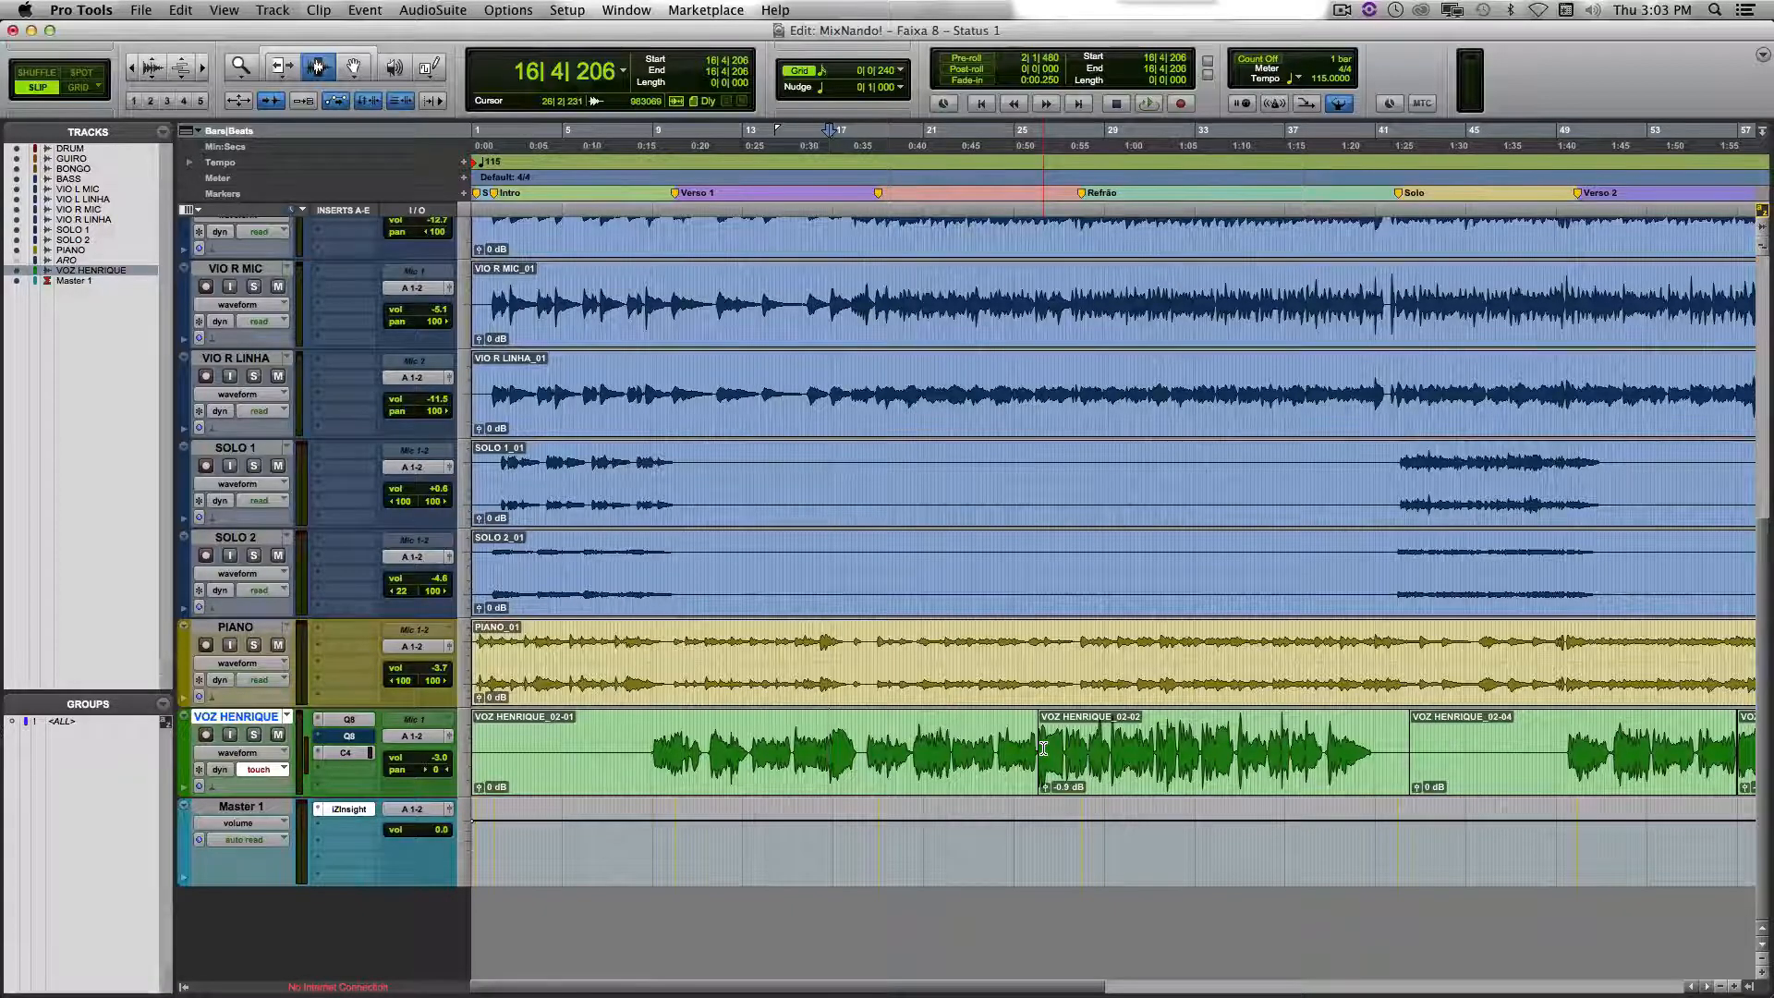
pyautogui.press('Return')
pyautogui.press('t')
pyautogui.press('t')
pyautogui.press('t')
pyautogui.press('t')
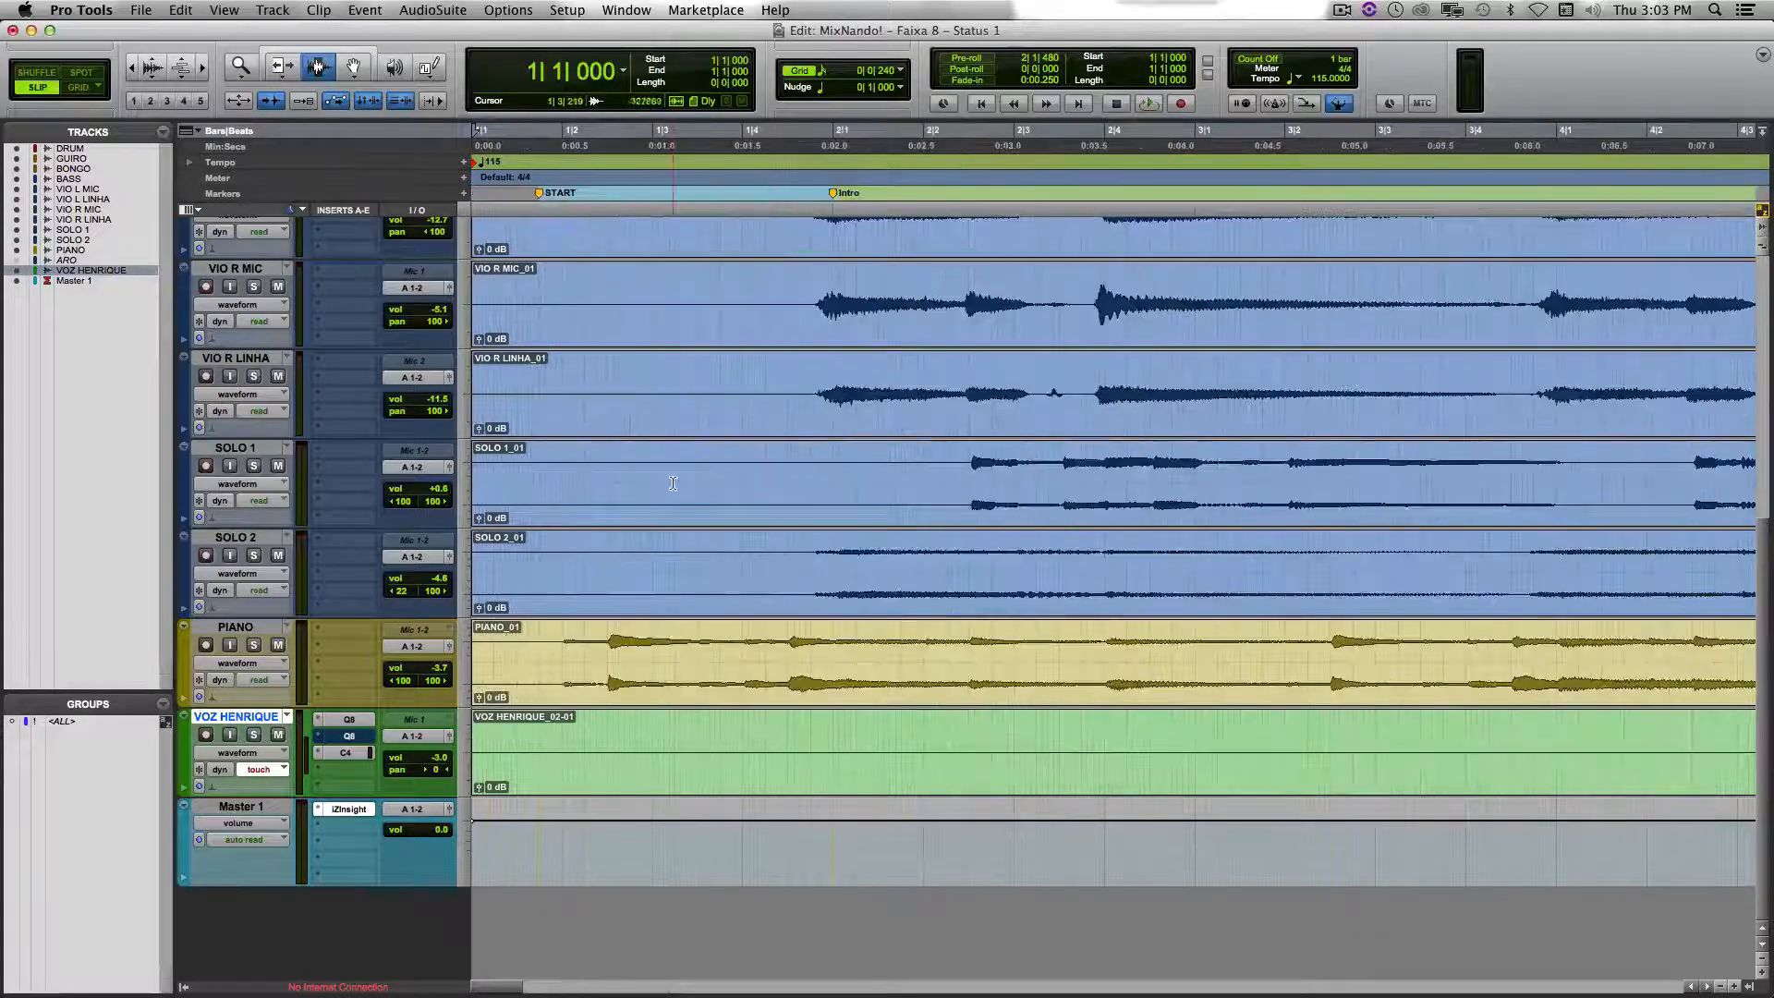
pyautogui.click(578, 305)
pyautogui.click(541, 194)
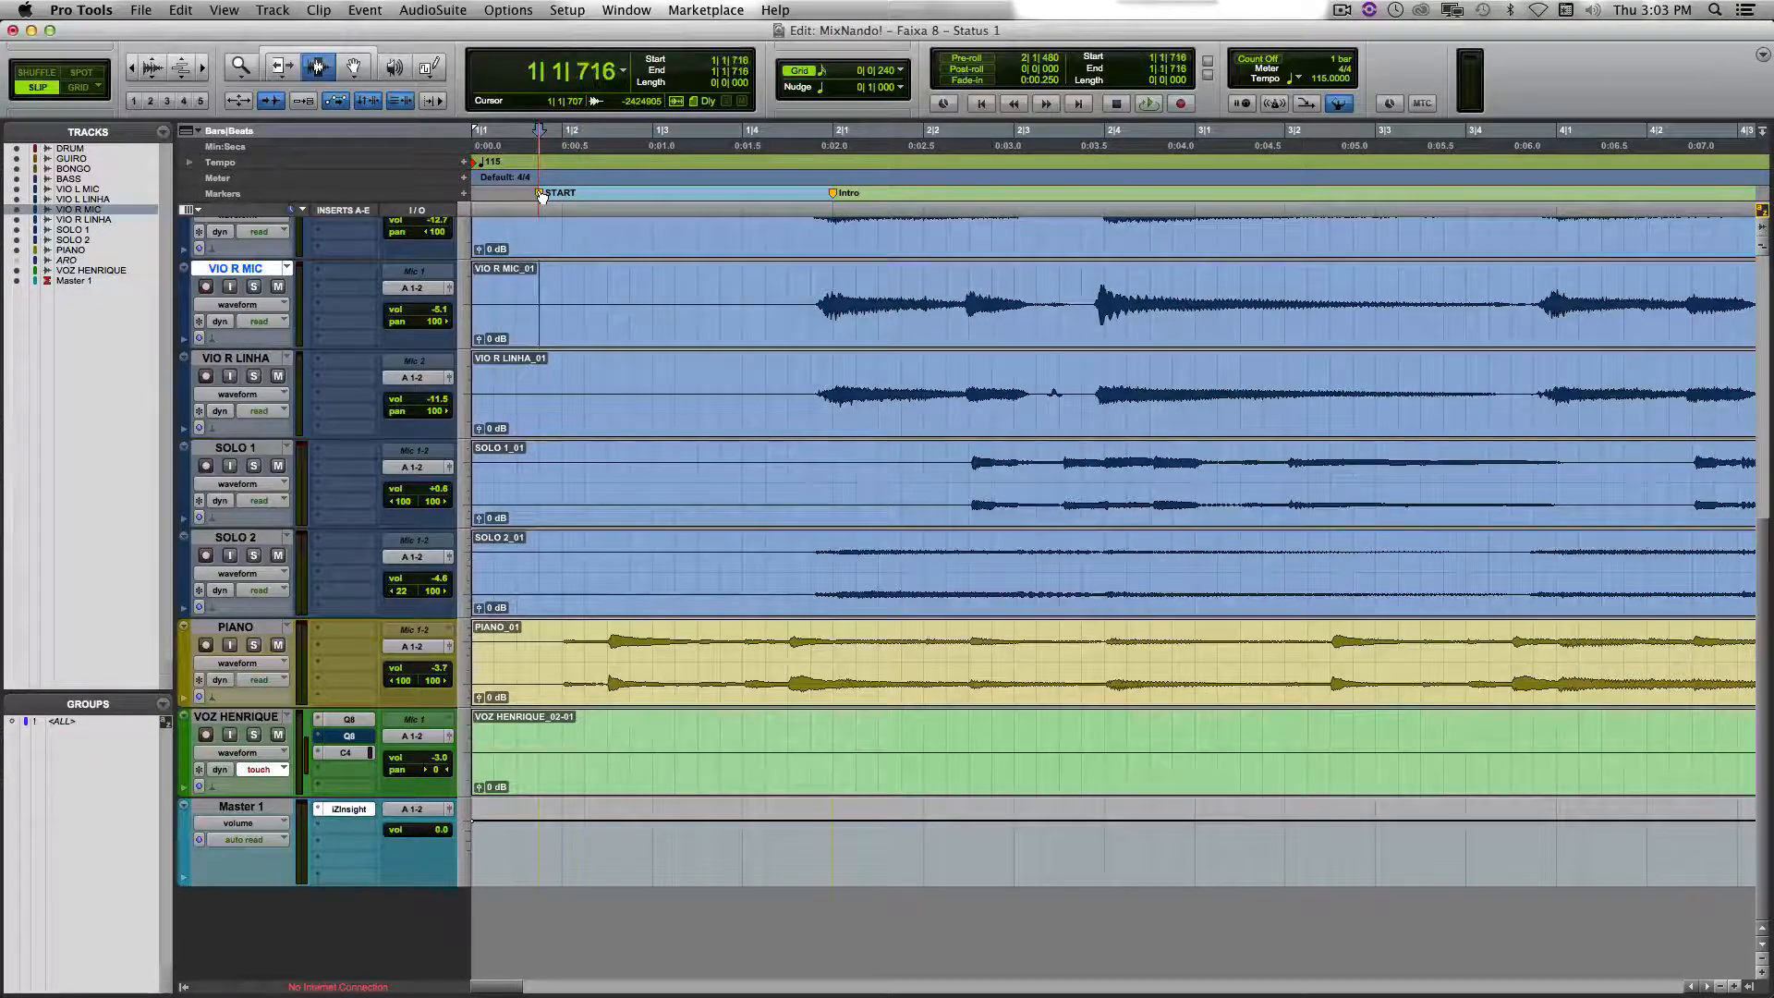
pyautogui.press('space')
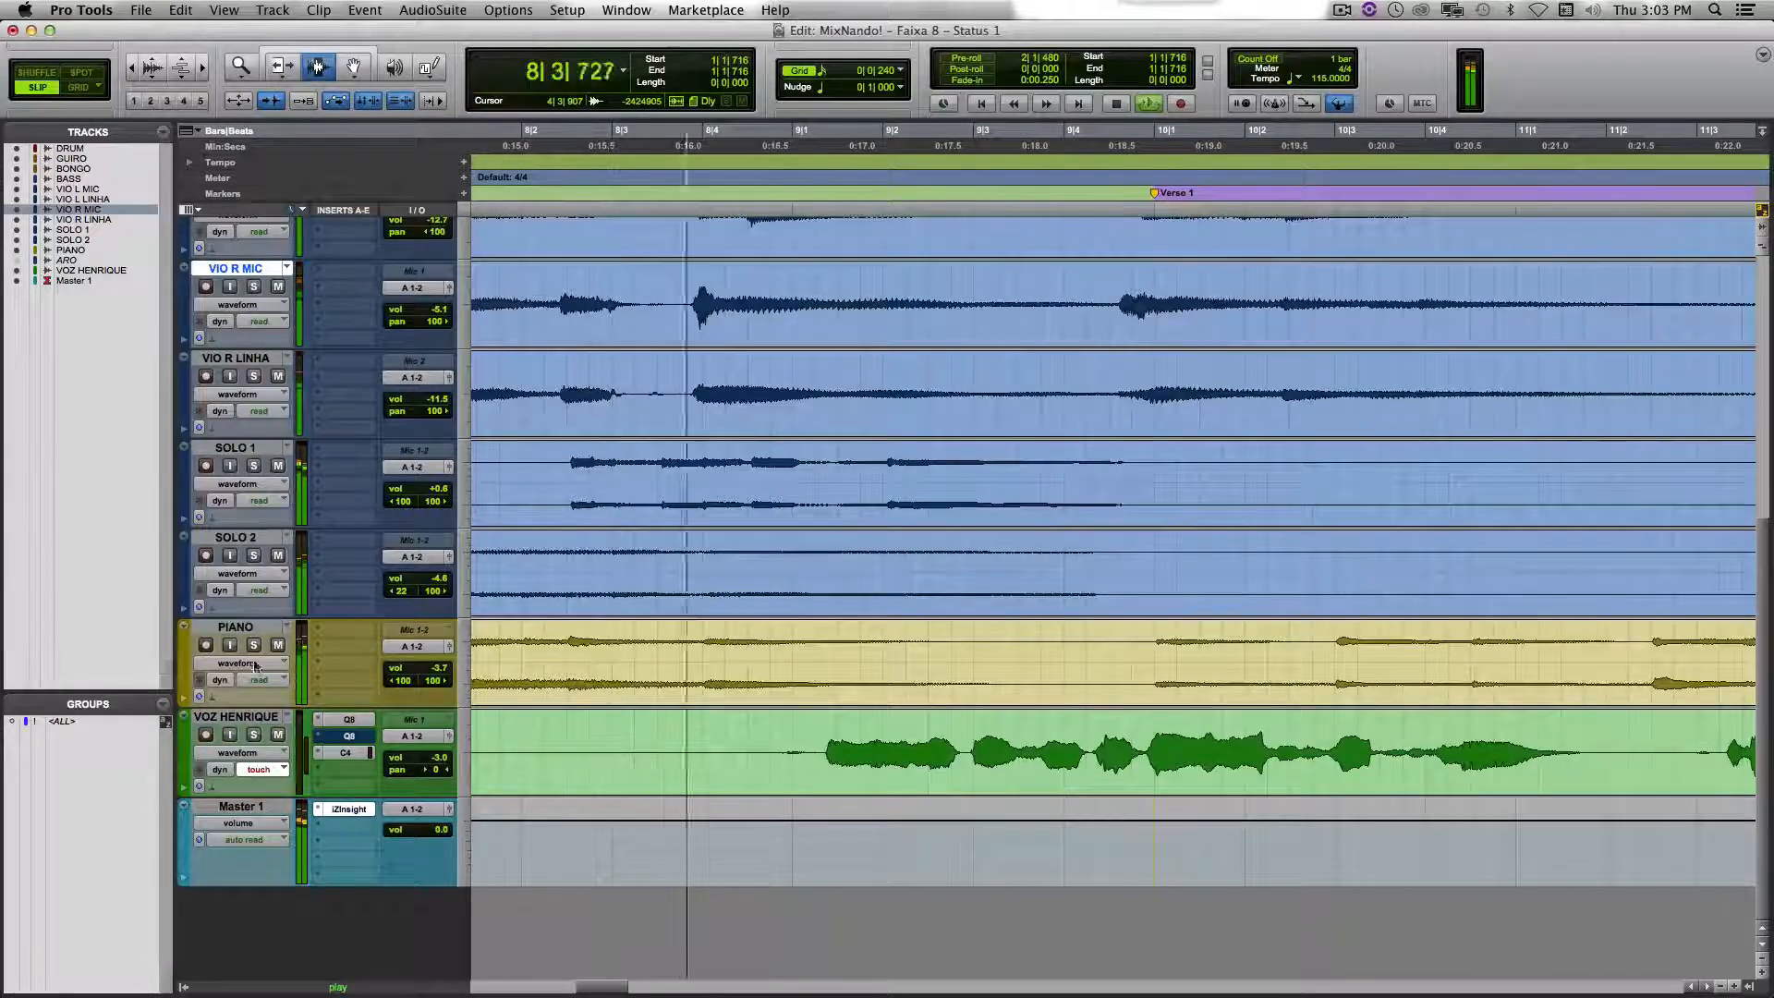
# Step: Examine the C4 multiband processor and the first Q8 equalizer on the vocal track during playback
pyautogui.click(343, 754)
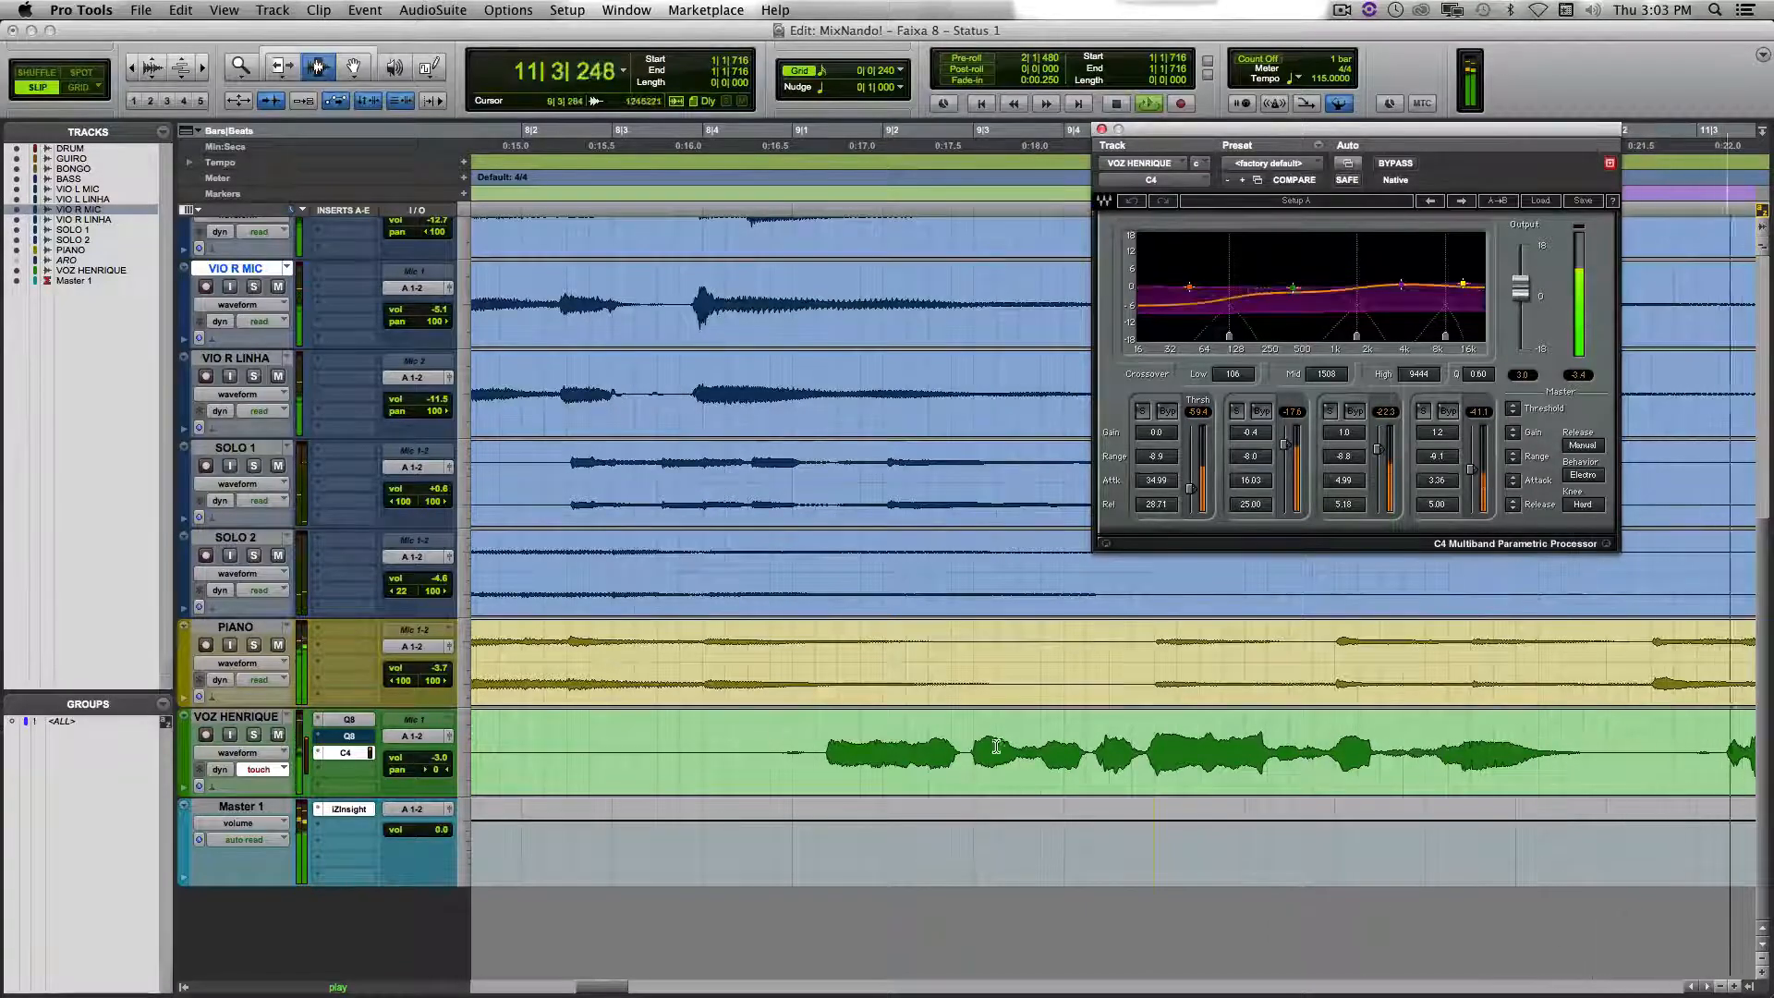
pyautogui.press('r')
pyautogui.press('r')
pyautogui.press('r')
pyautogui.press('r')
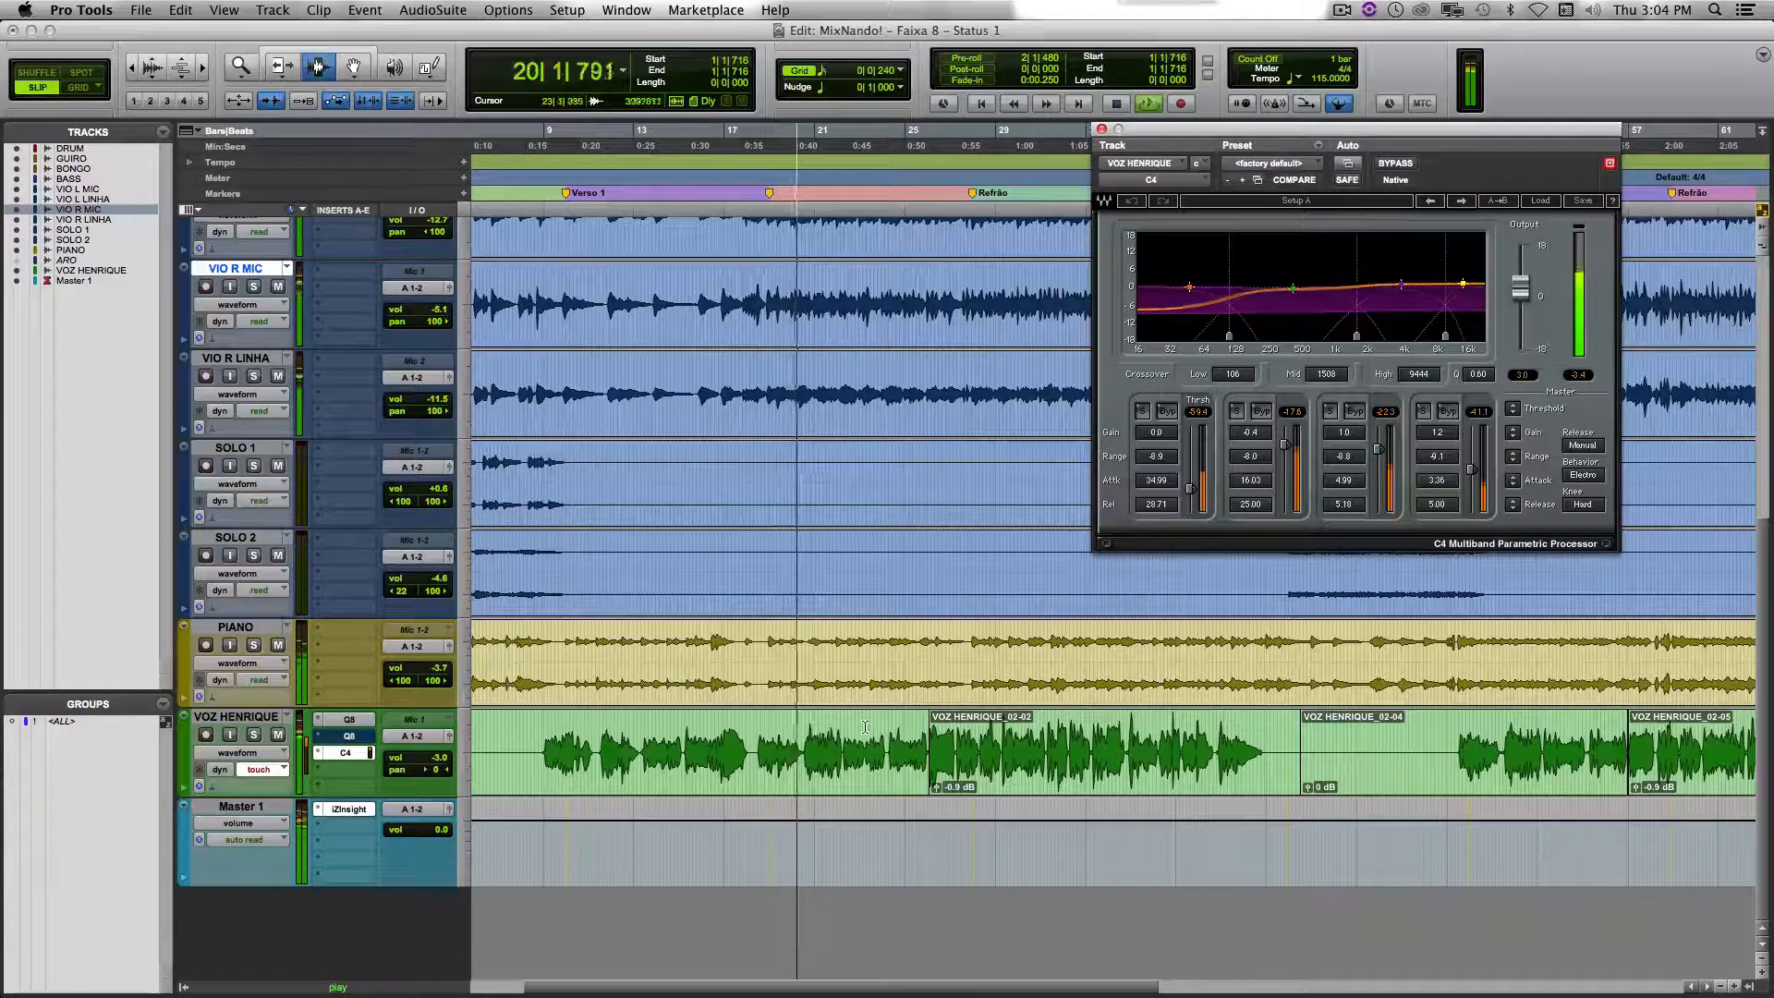
pyautogui.click(368, 725)
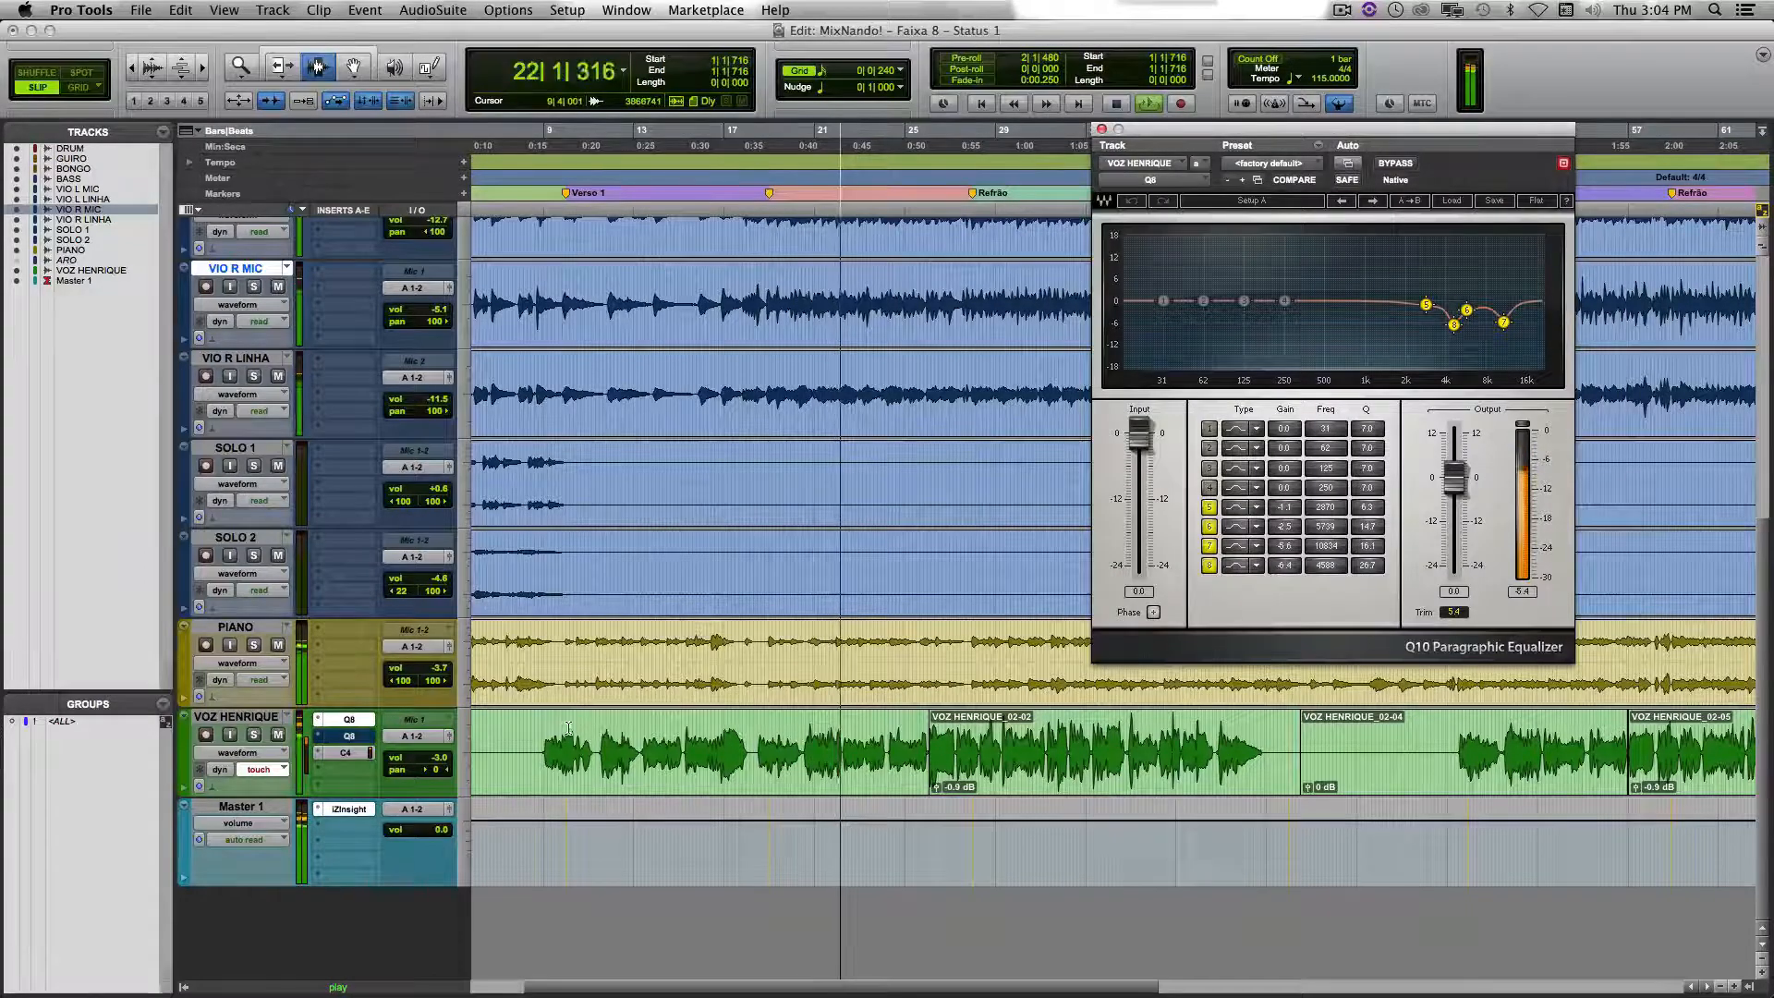
# Step: Review the REQ 6 equalizers on the BASS and DRUM tracks while the mix plays
pyautogui.scroll(5, 551, 554)
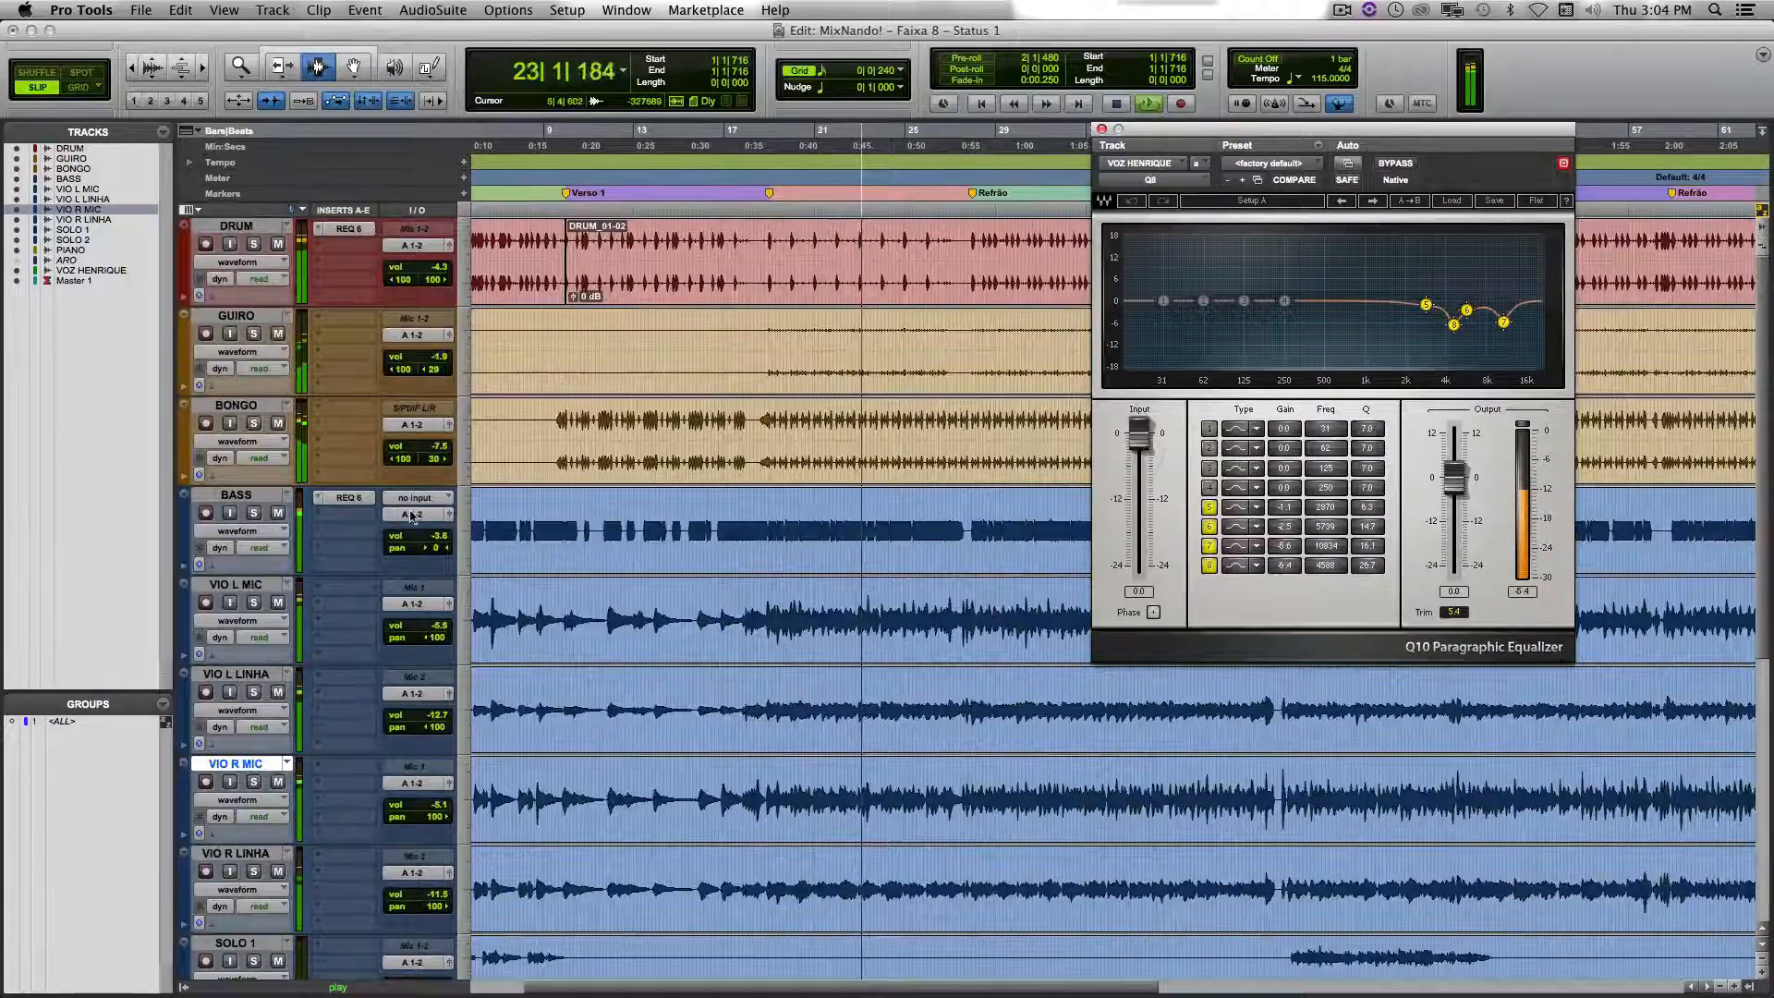
pyautogui.click(360, 498)
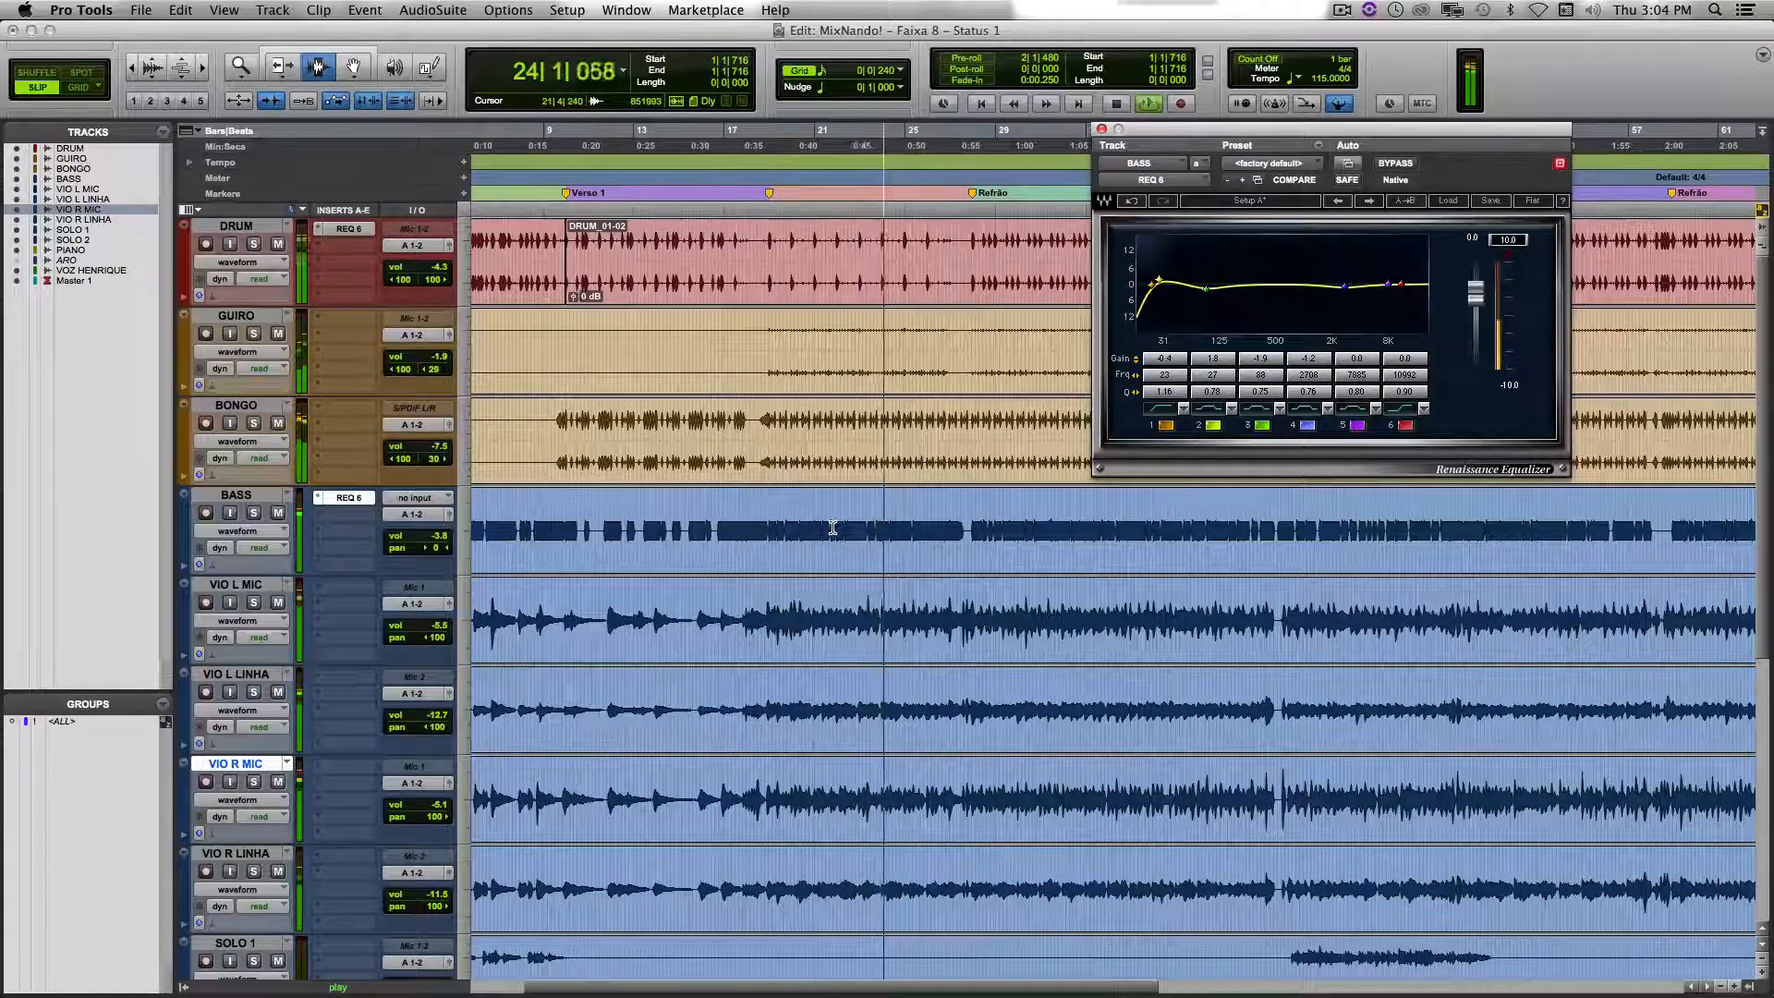
pyautogui.click(358, 229)
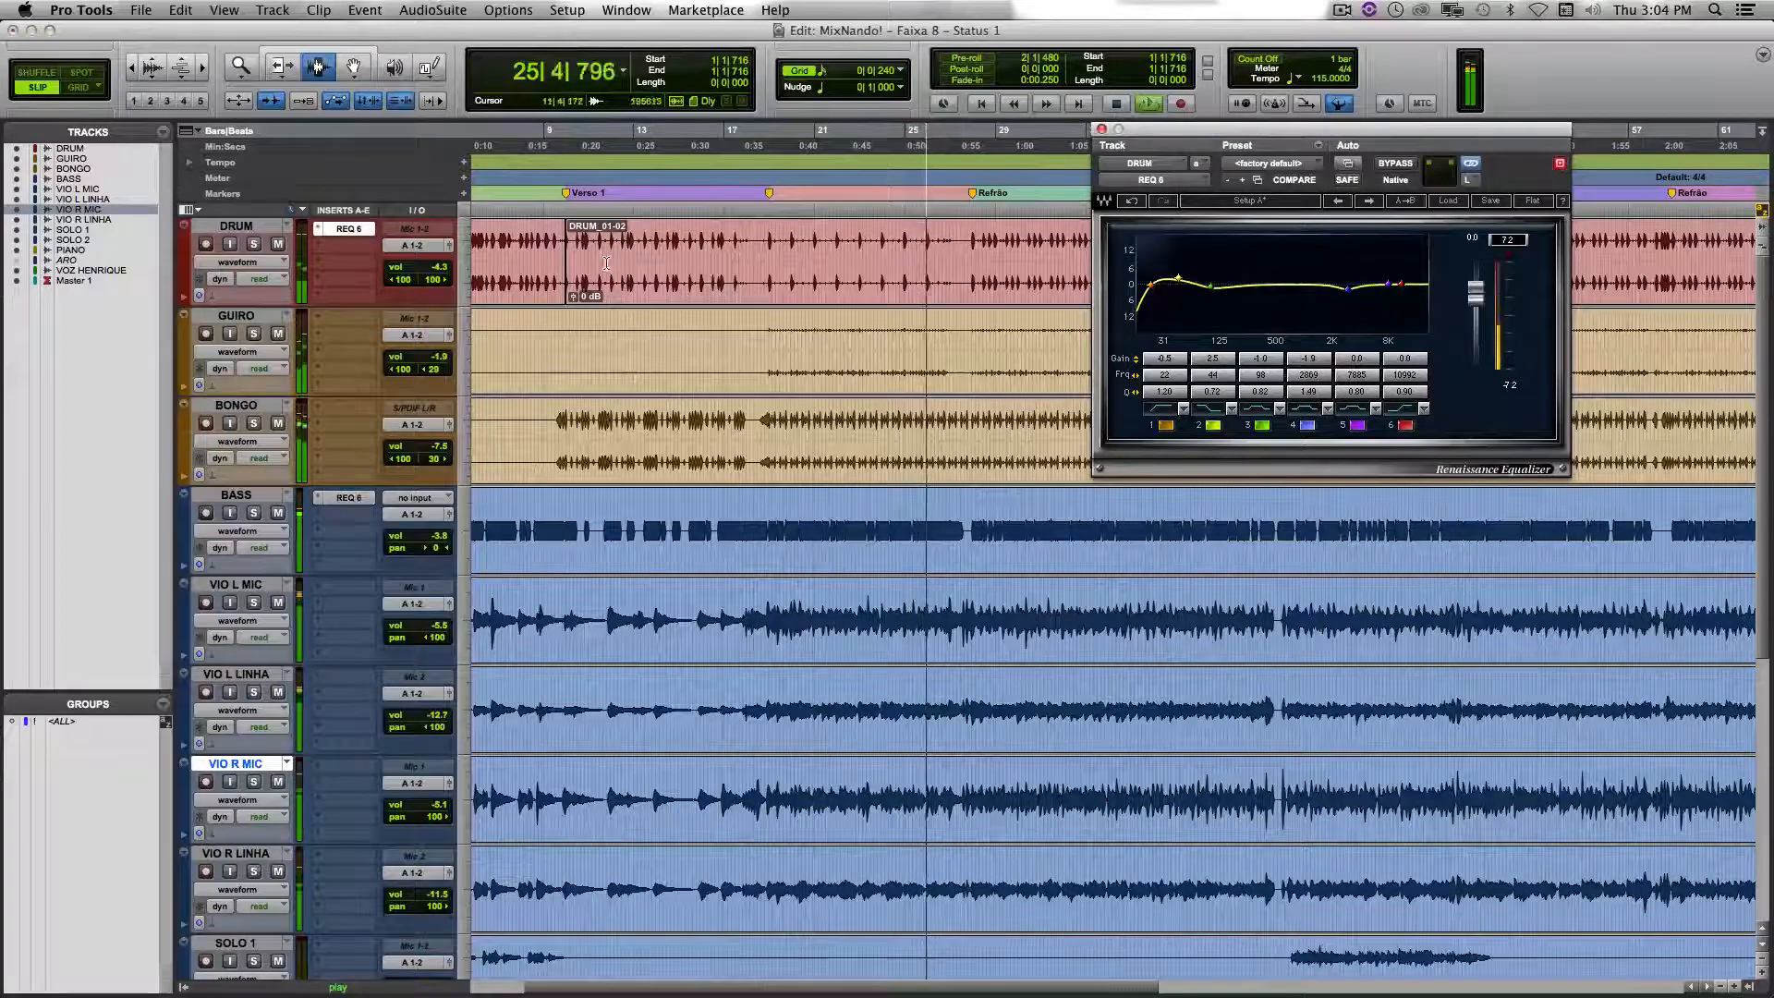
# Step: Check the vocal track's second Q8 insert and its C4 compressor during playback, leaving the C4 window open
pyautogui.scroll(-10, 793, 440)
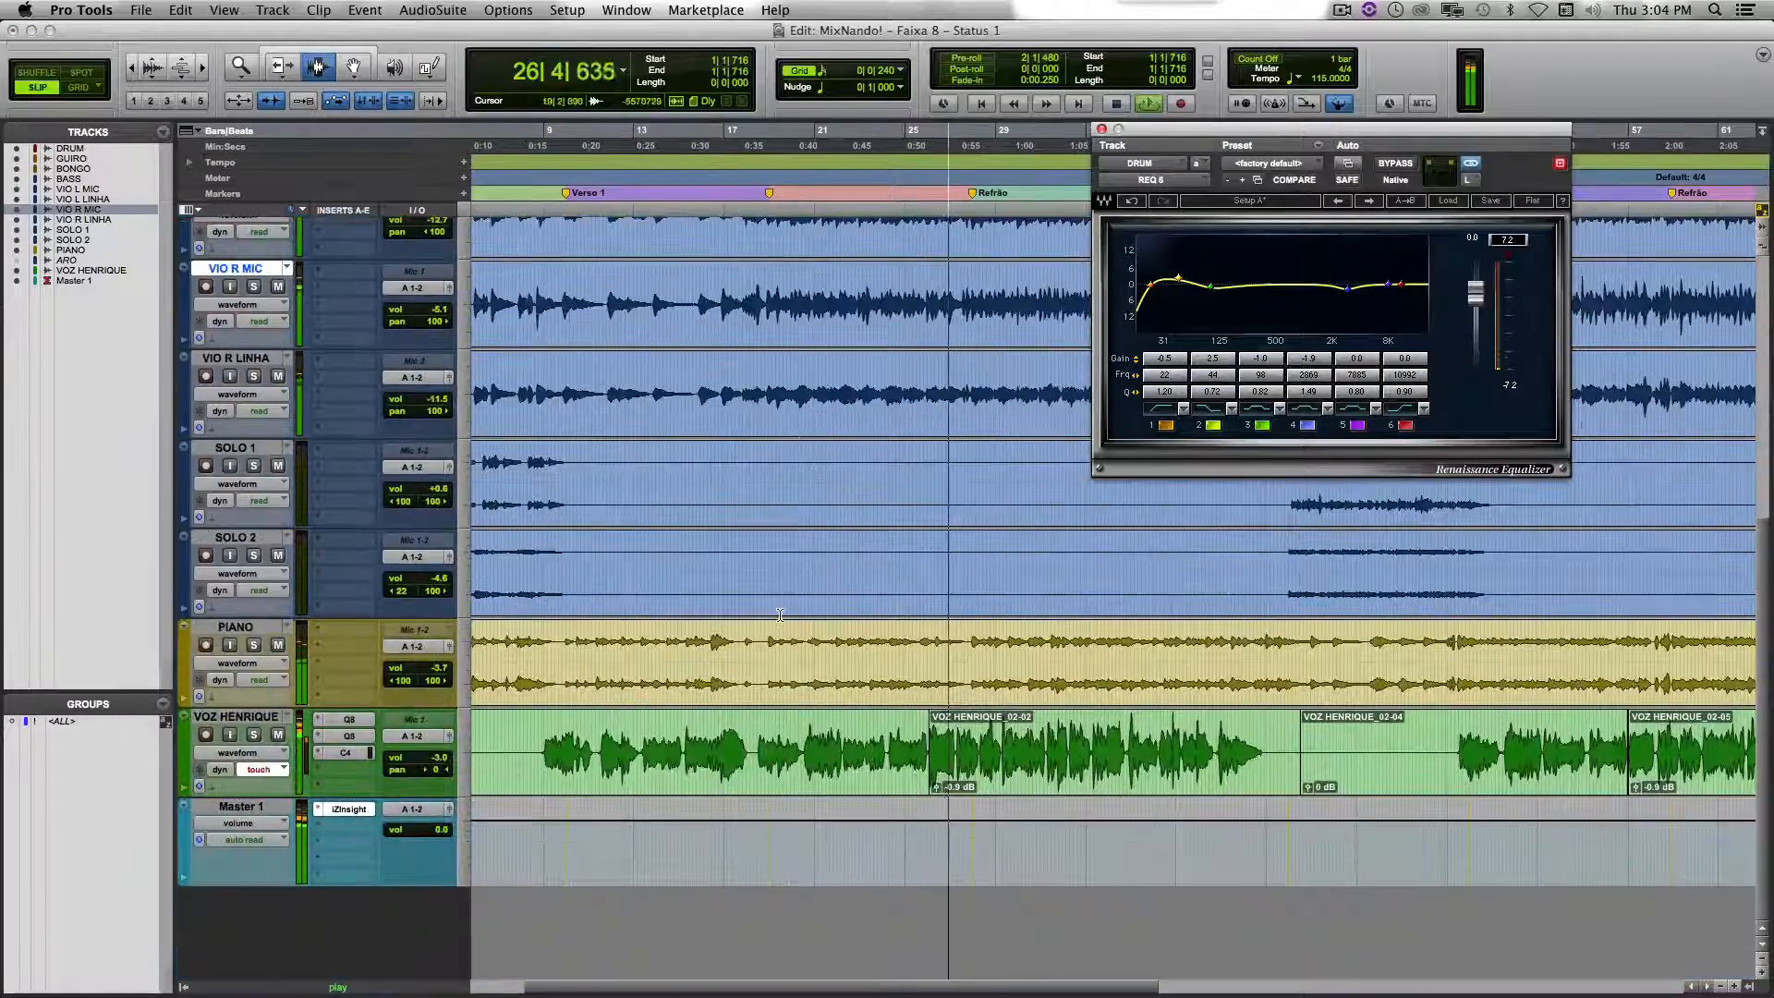
pyautogui.click(349, 753)
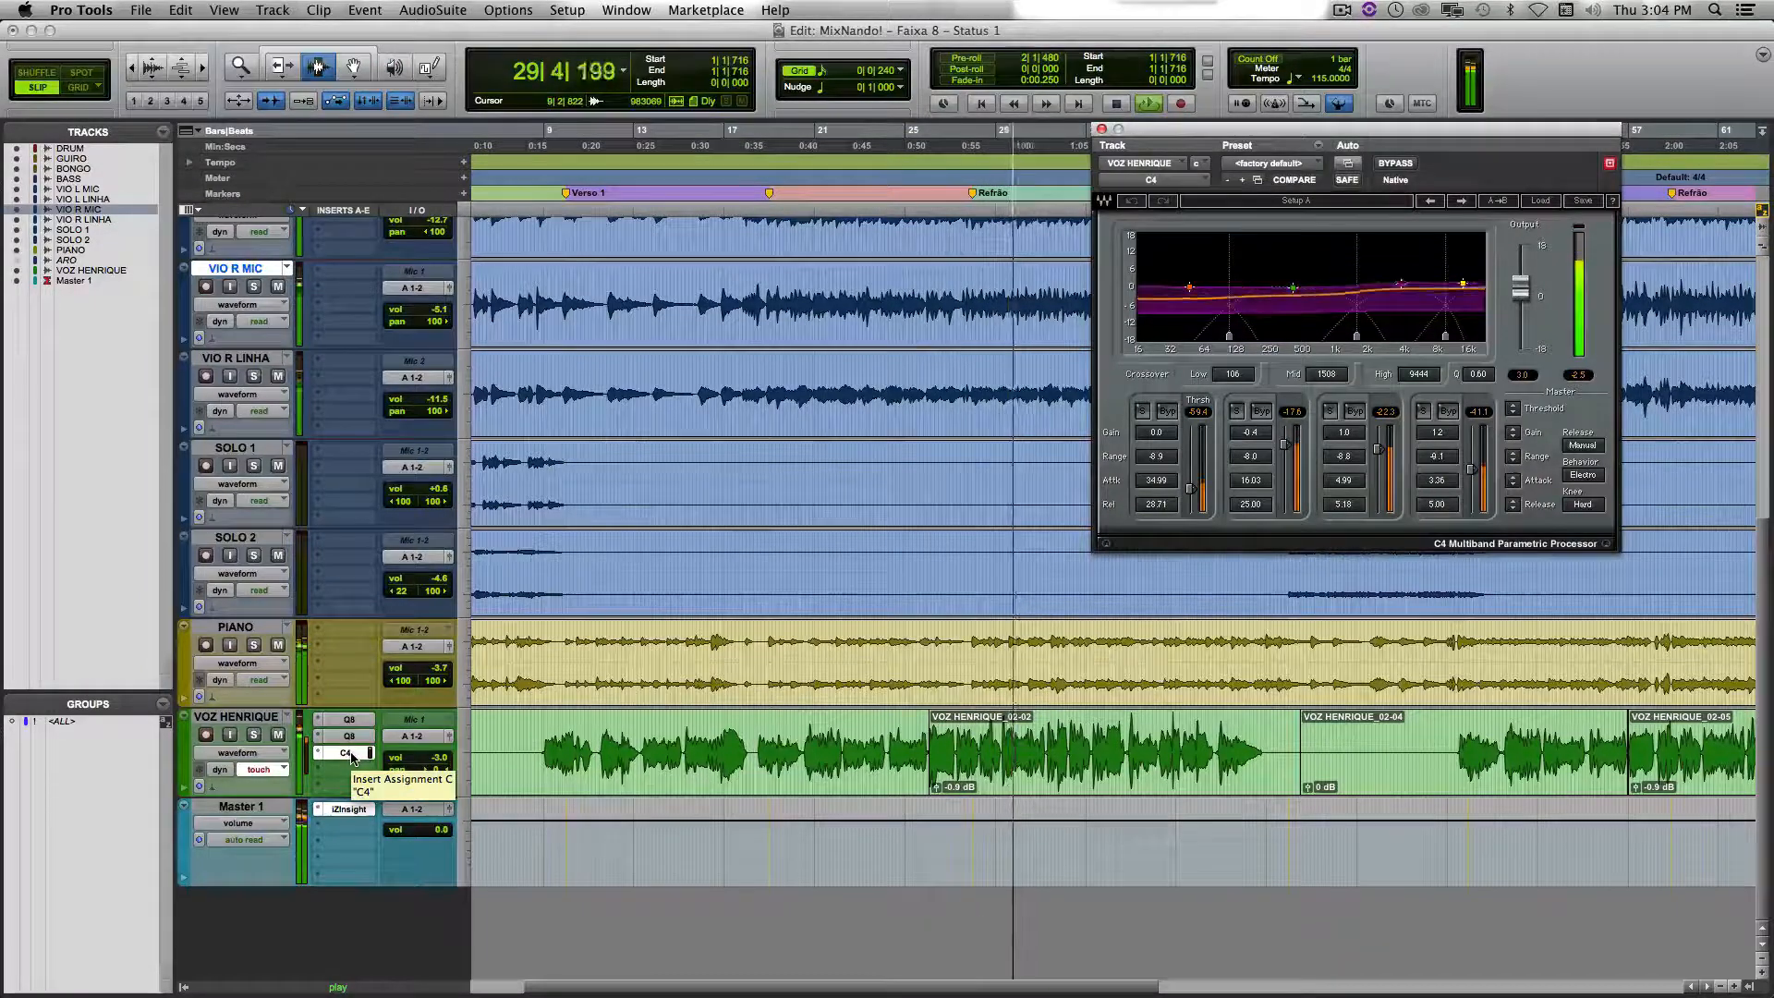
pyautogui.click(351, 735)
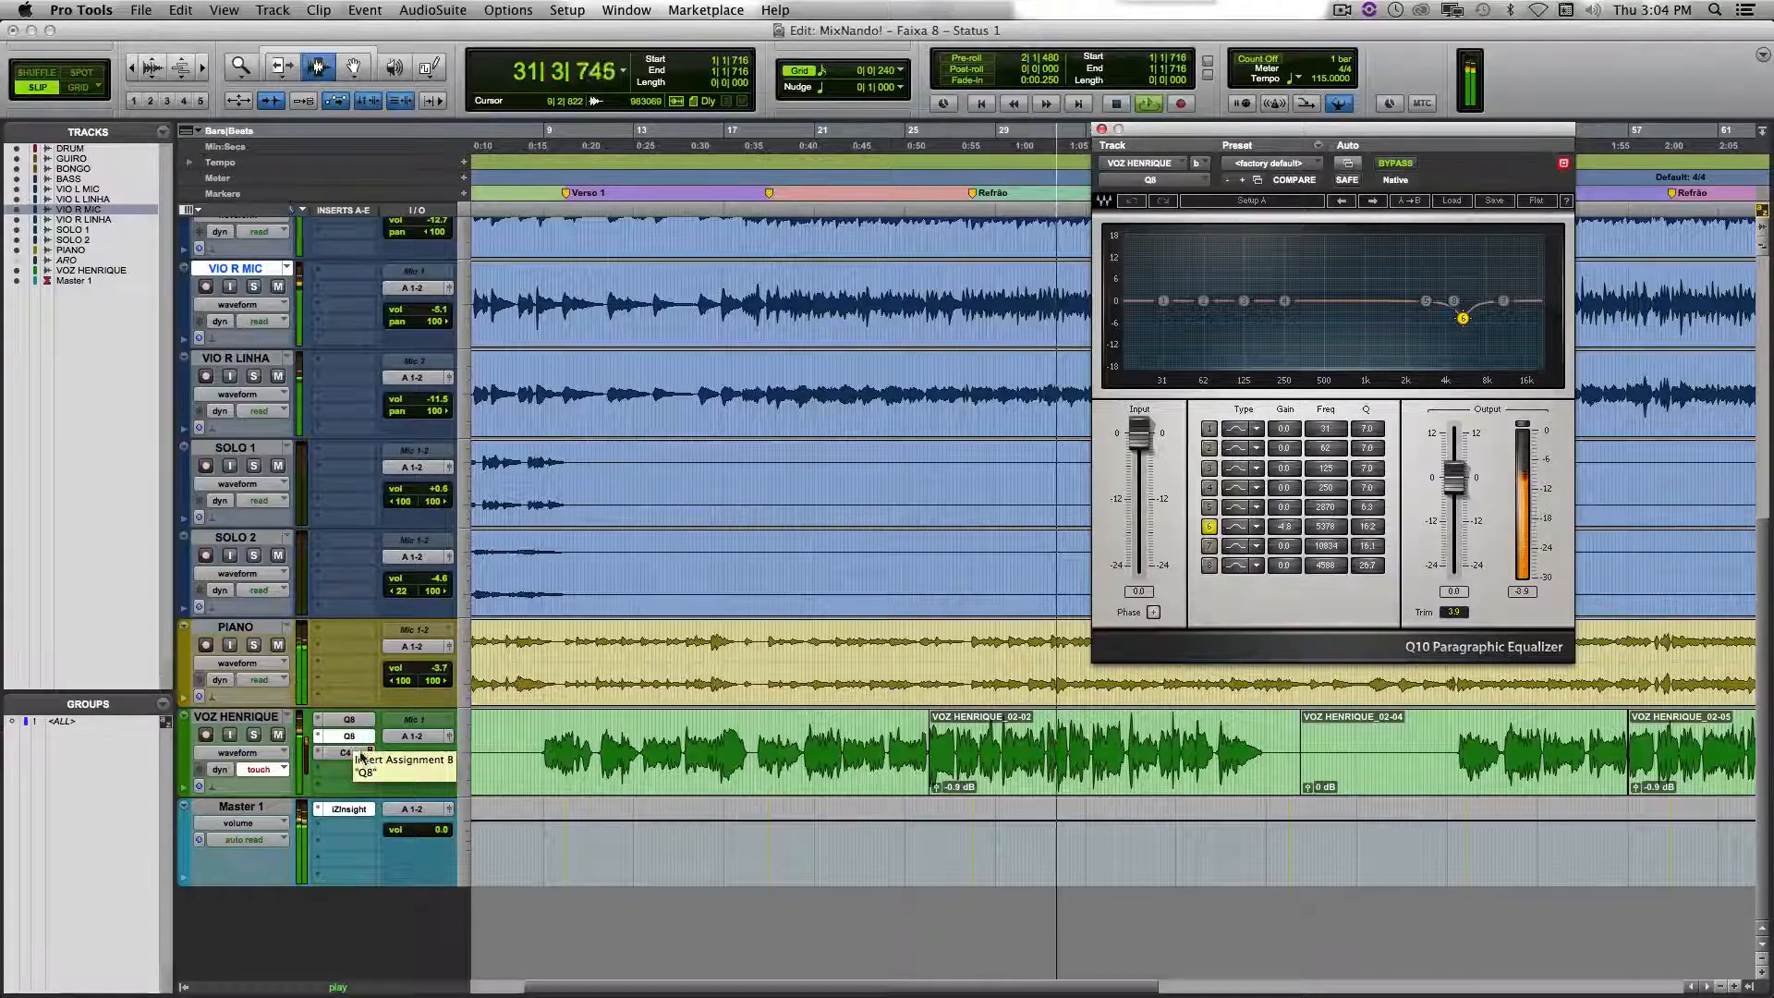
pyautogui.click(345, 752)
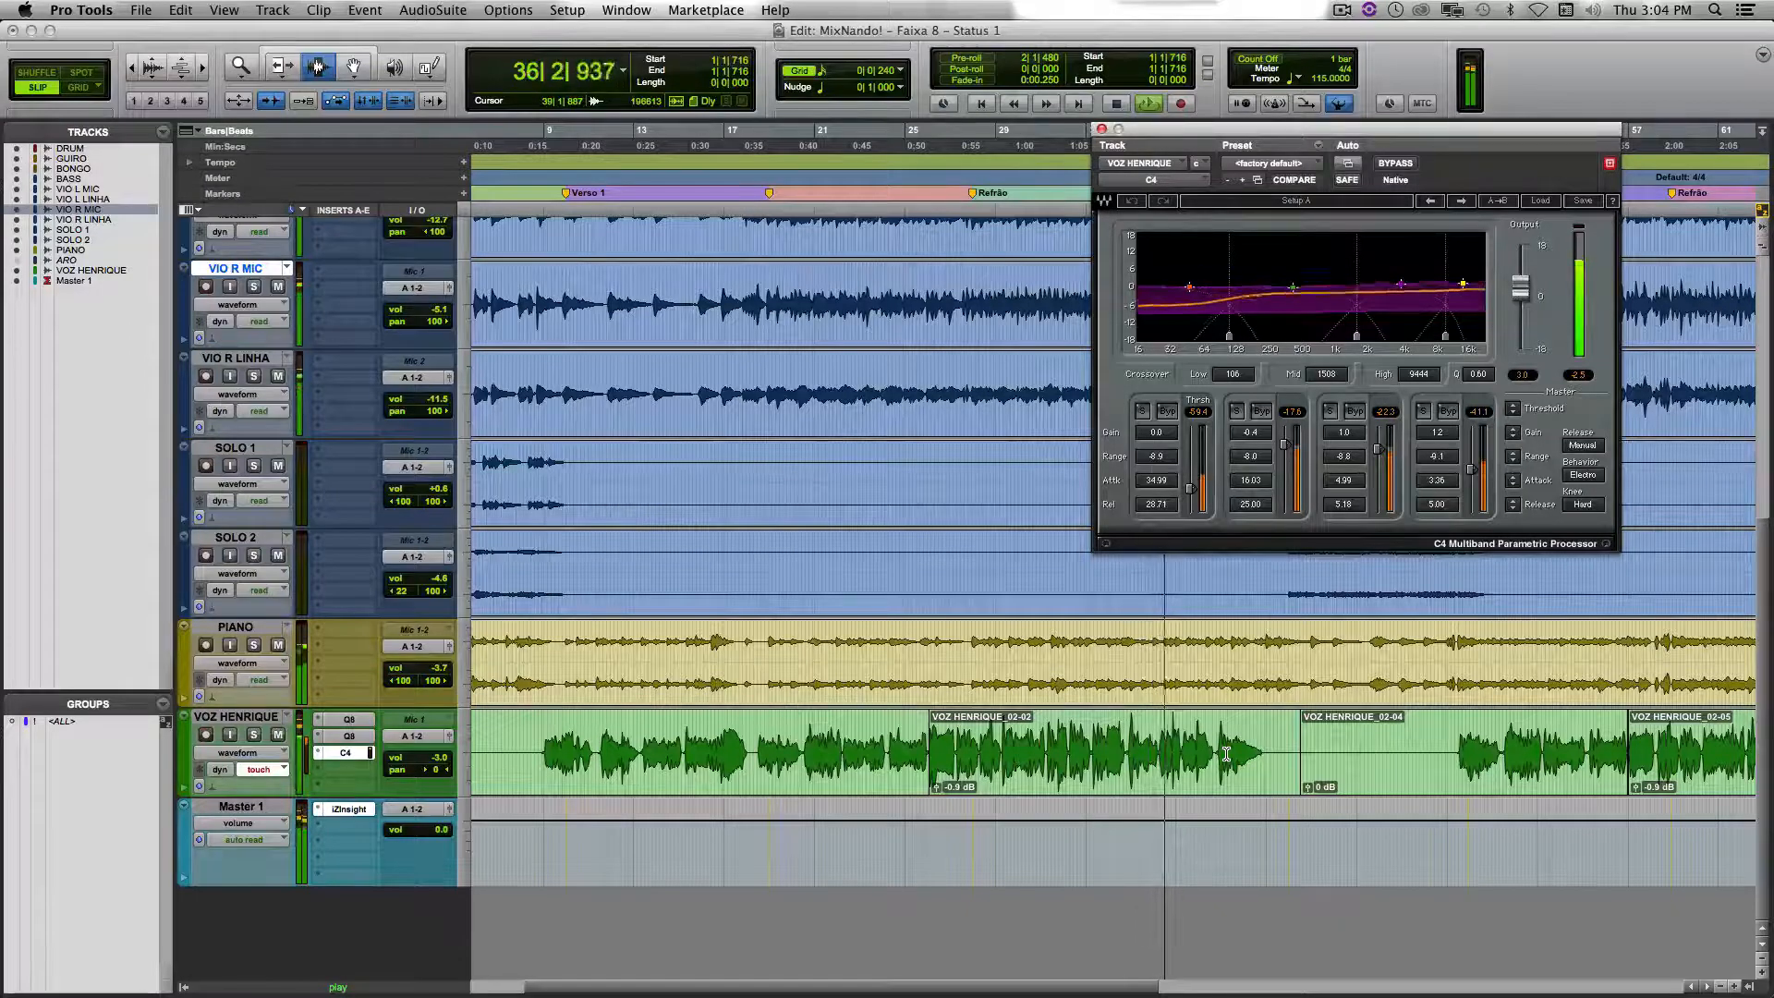
# Step: Follow the playback across all the tracks from the first Refrão through the Solo and Verse 2 to the last Refrão
pyautogui.hscroll(4, 1226, 755)
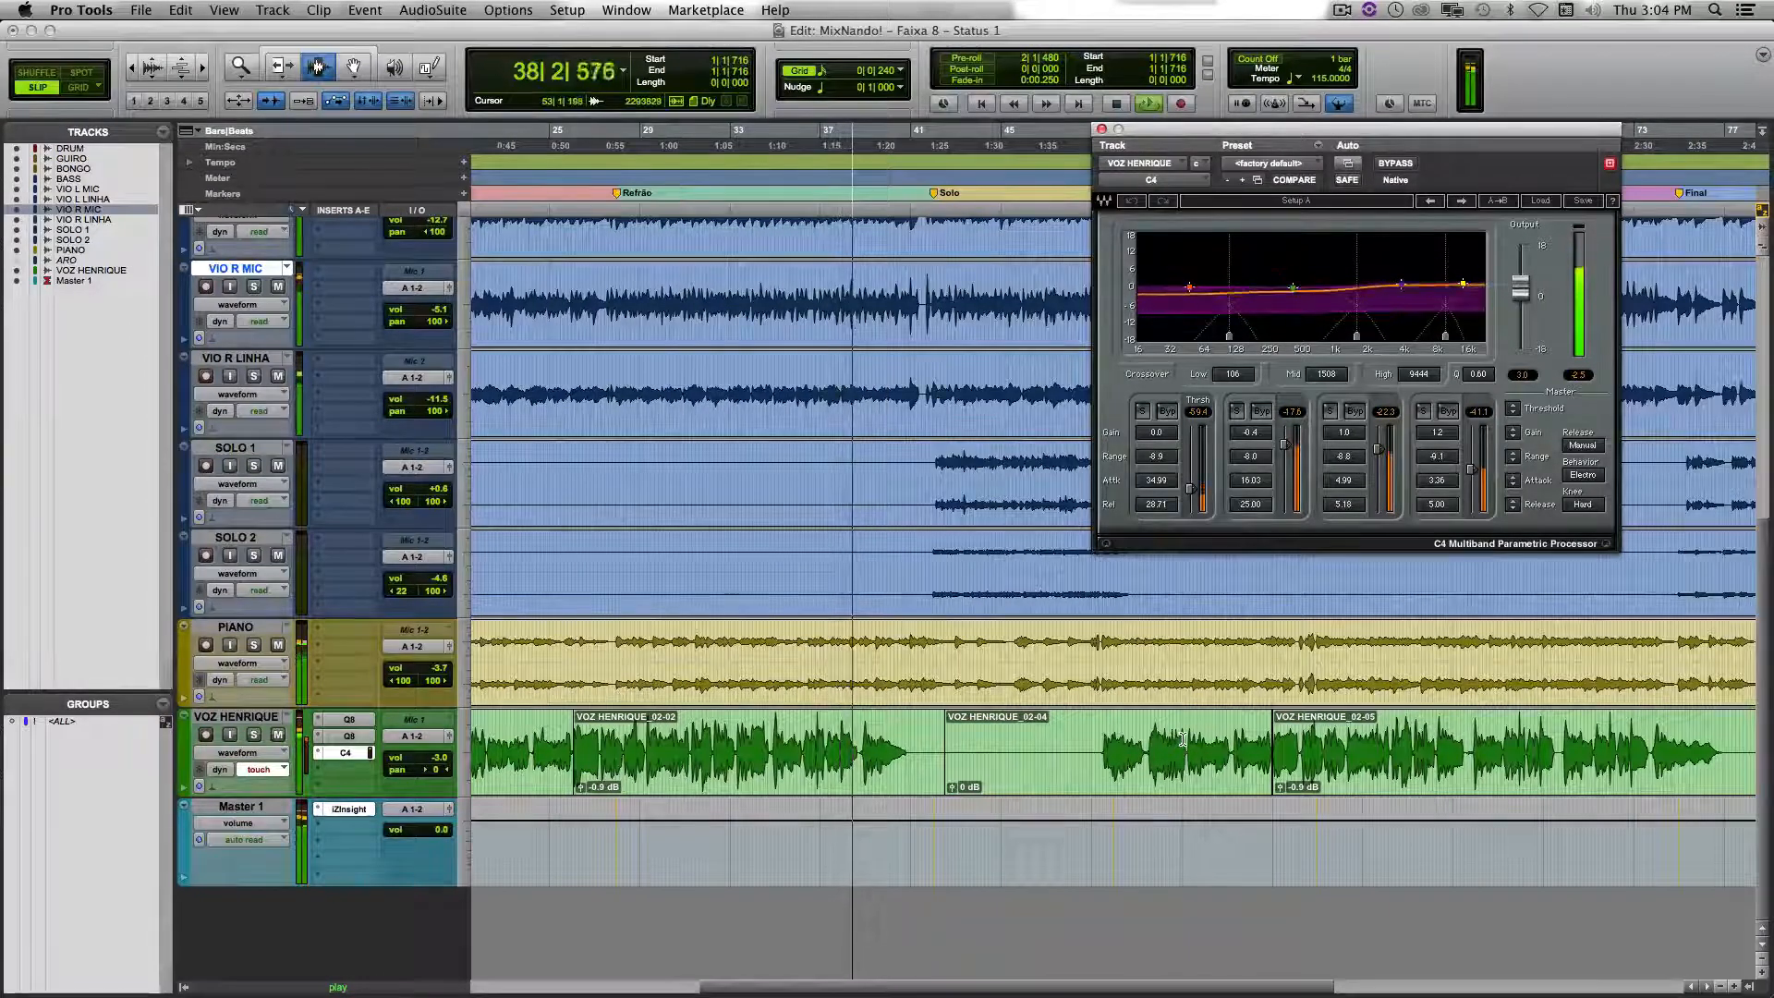
pyautogui.scroll(4, 1174, 742)
pyautogui.scroll(2, 1183, 739)
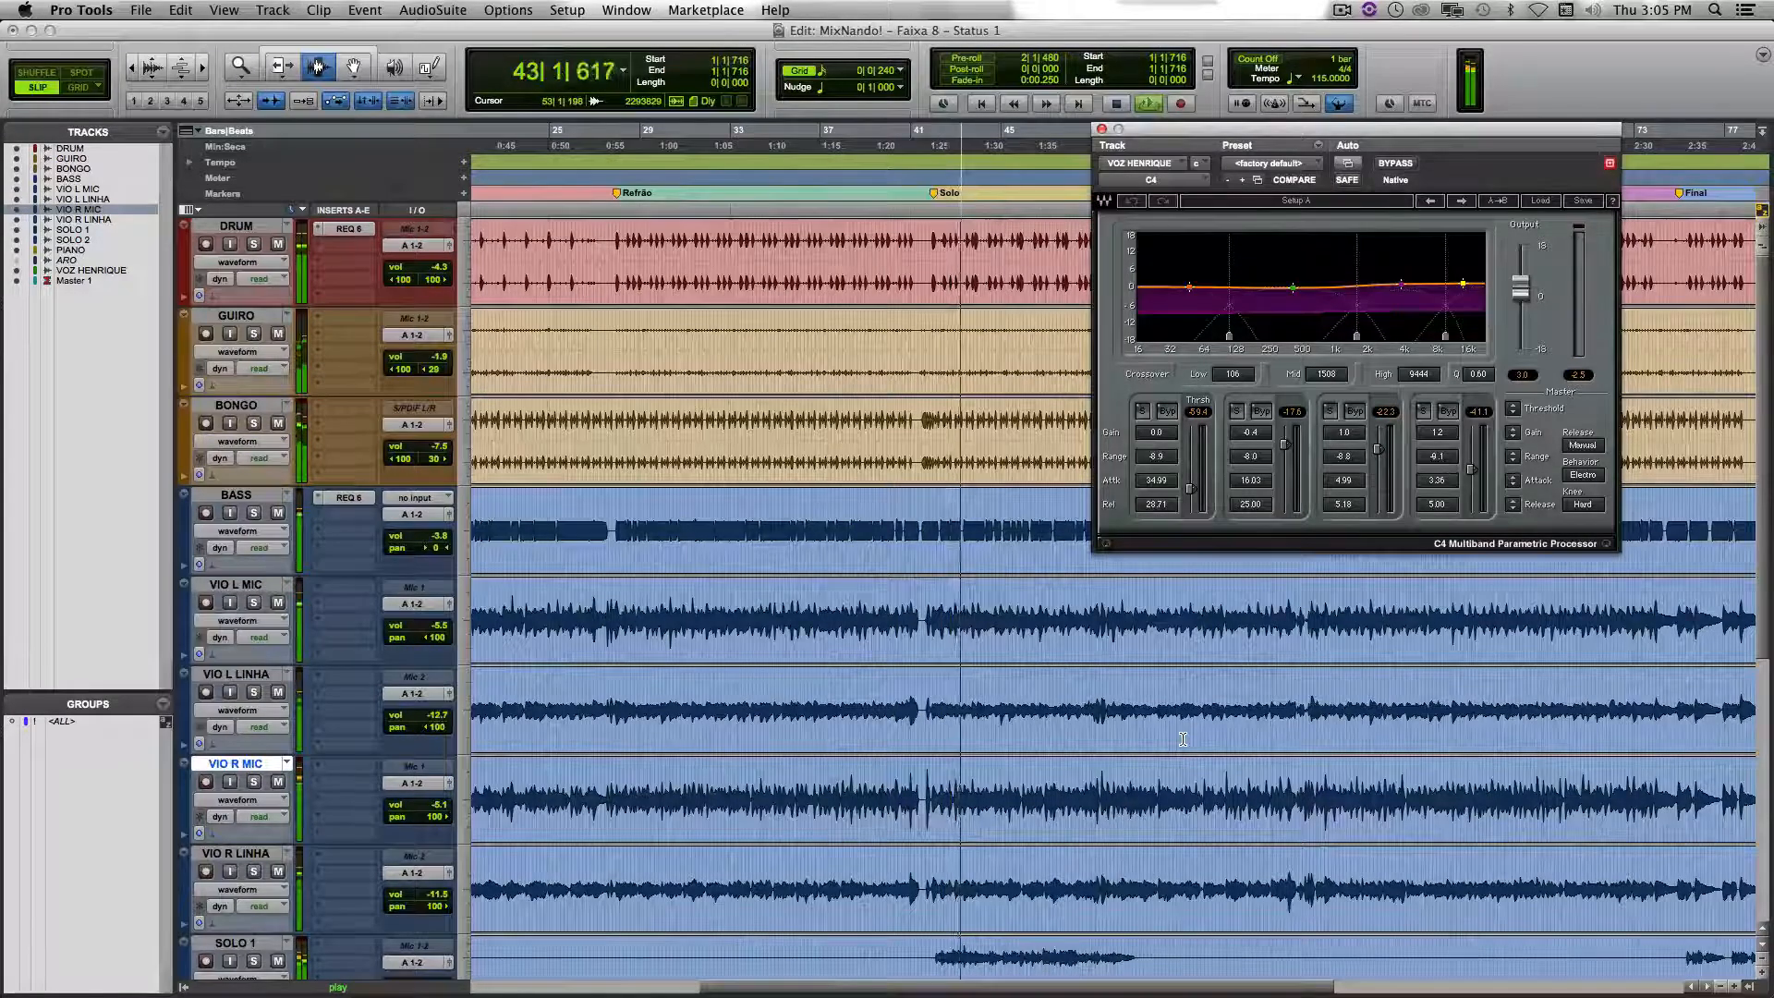
pyautogui.scroll(-10, 1182, 740)
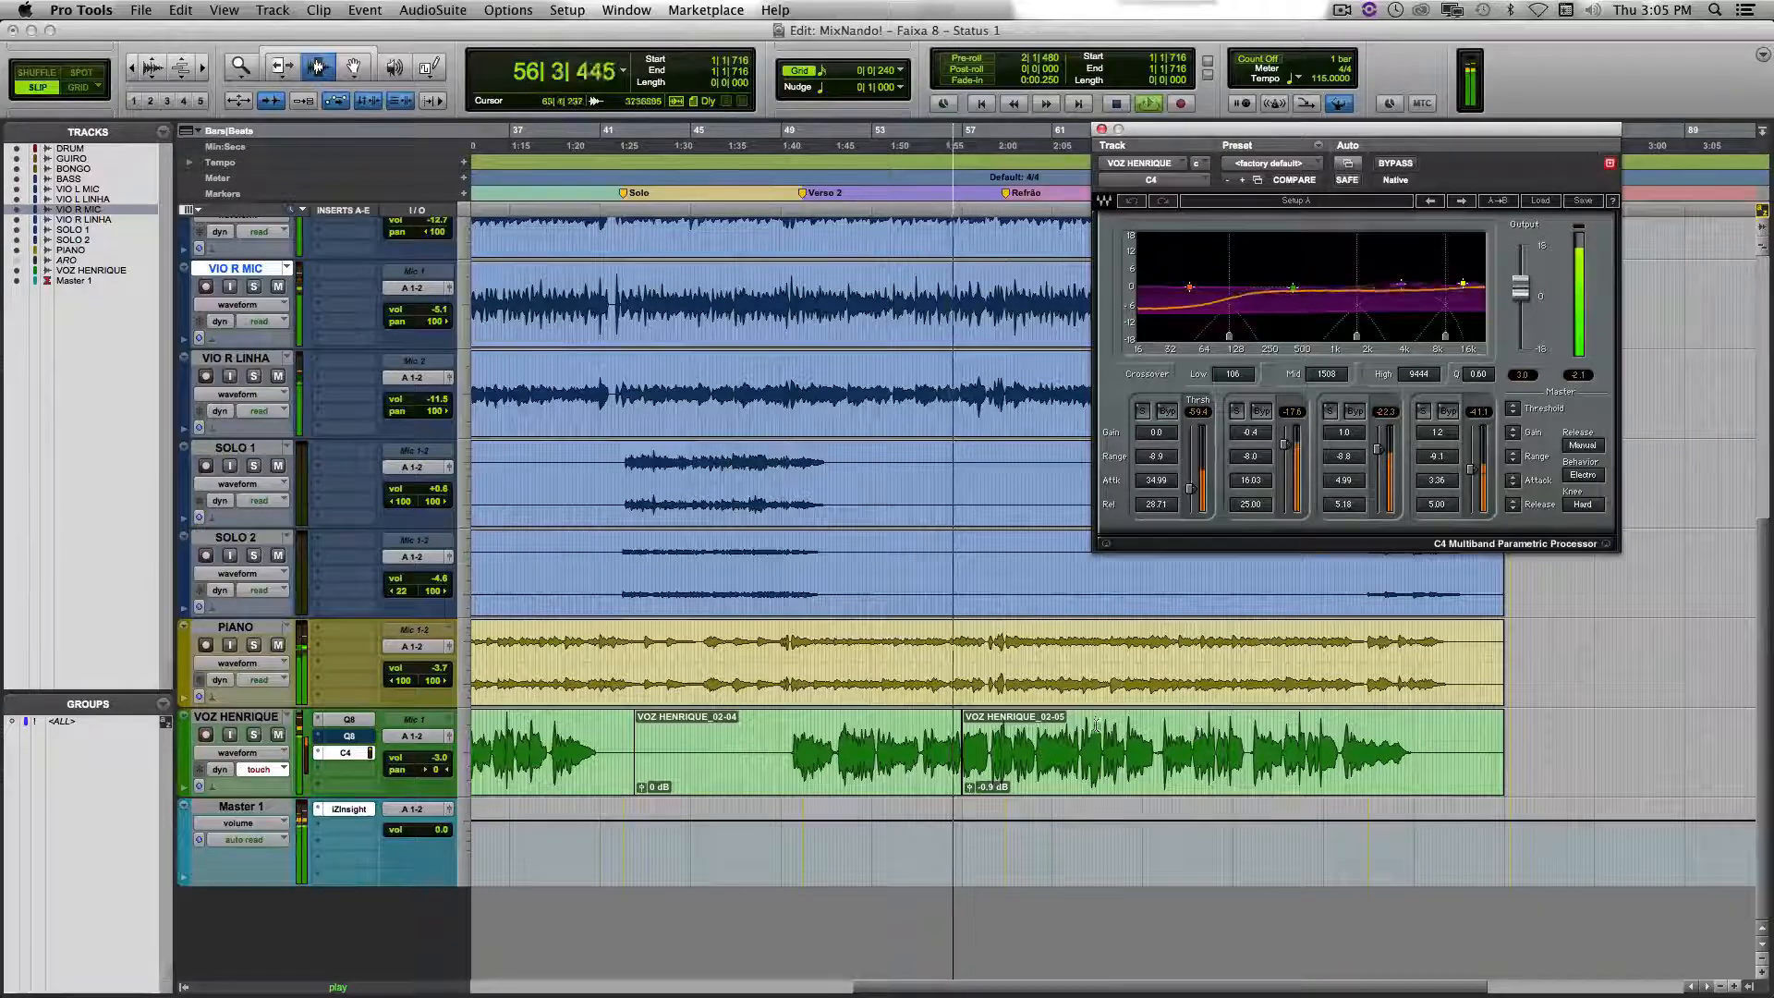
pyautogui.scroll(5, 1095, 721)
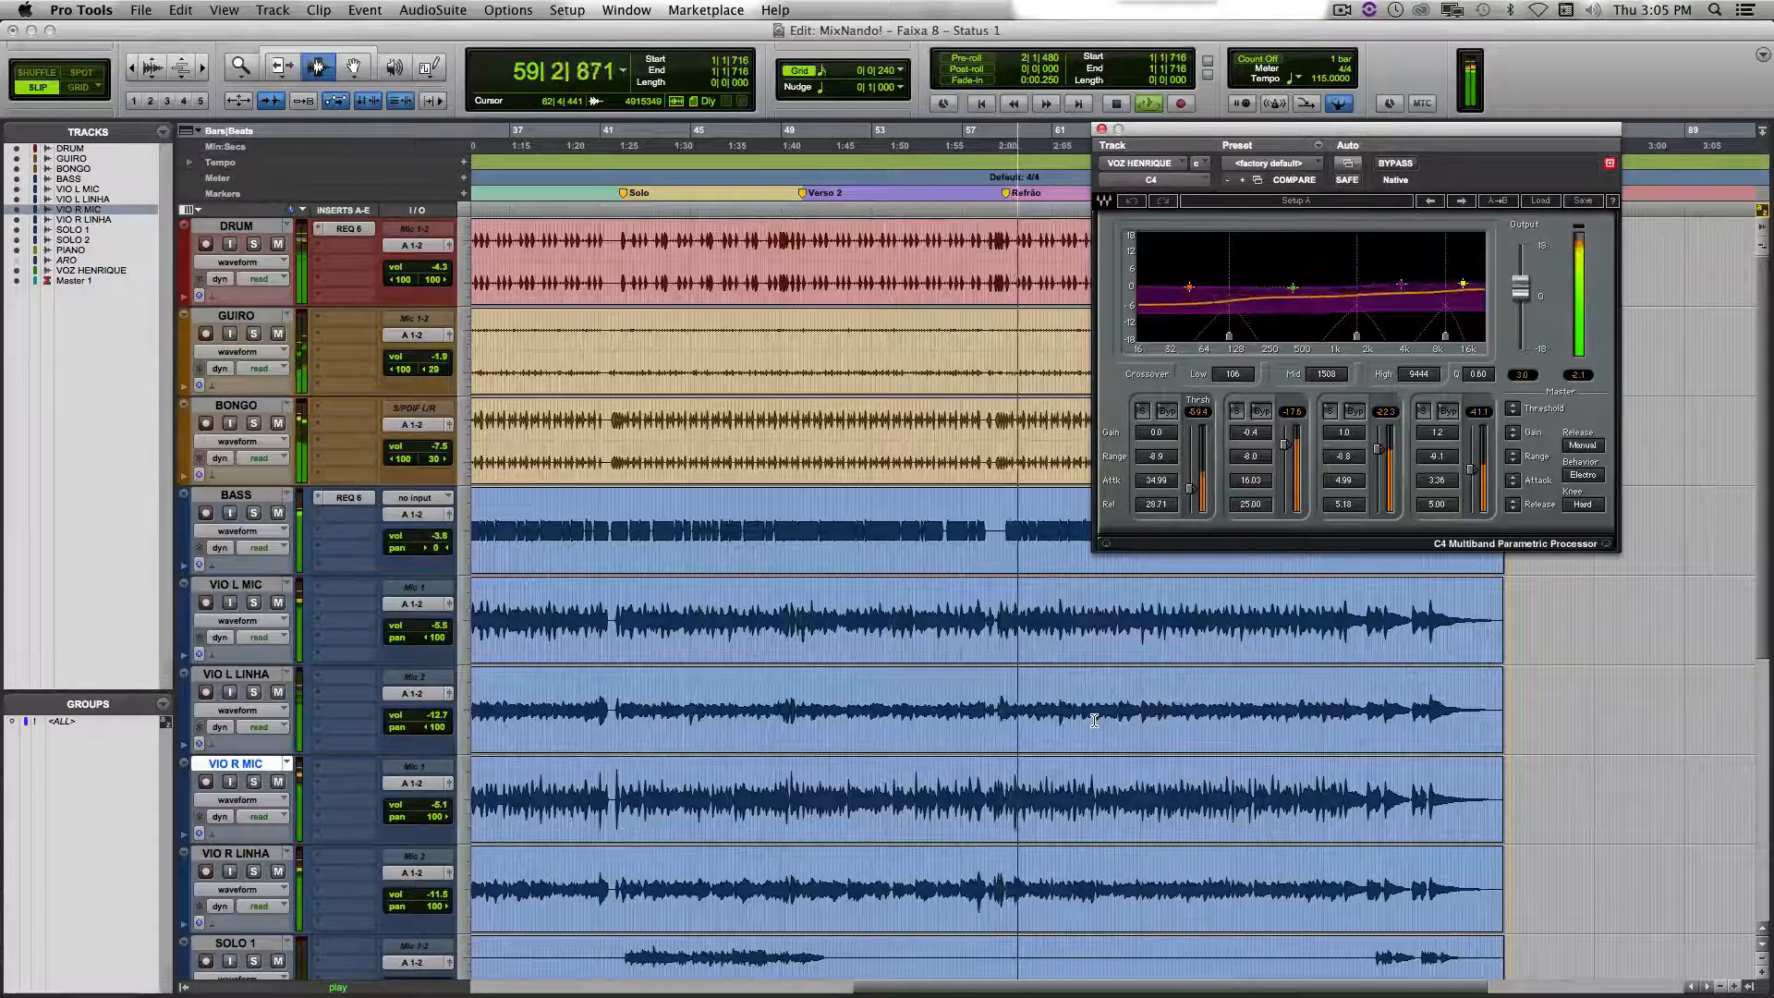
pyautogui.scroll(-5, 1094, 721)
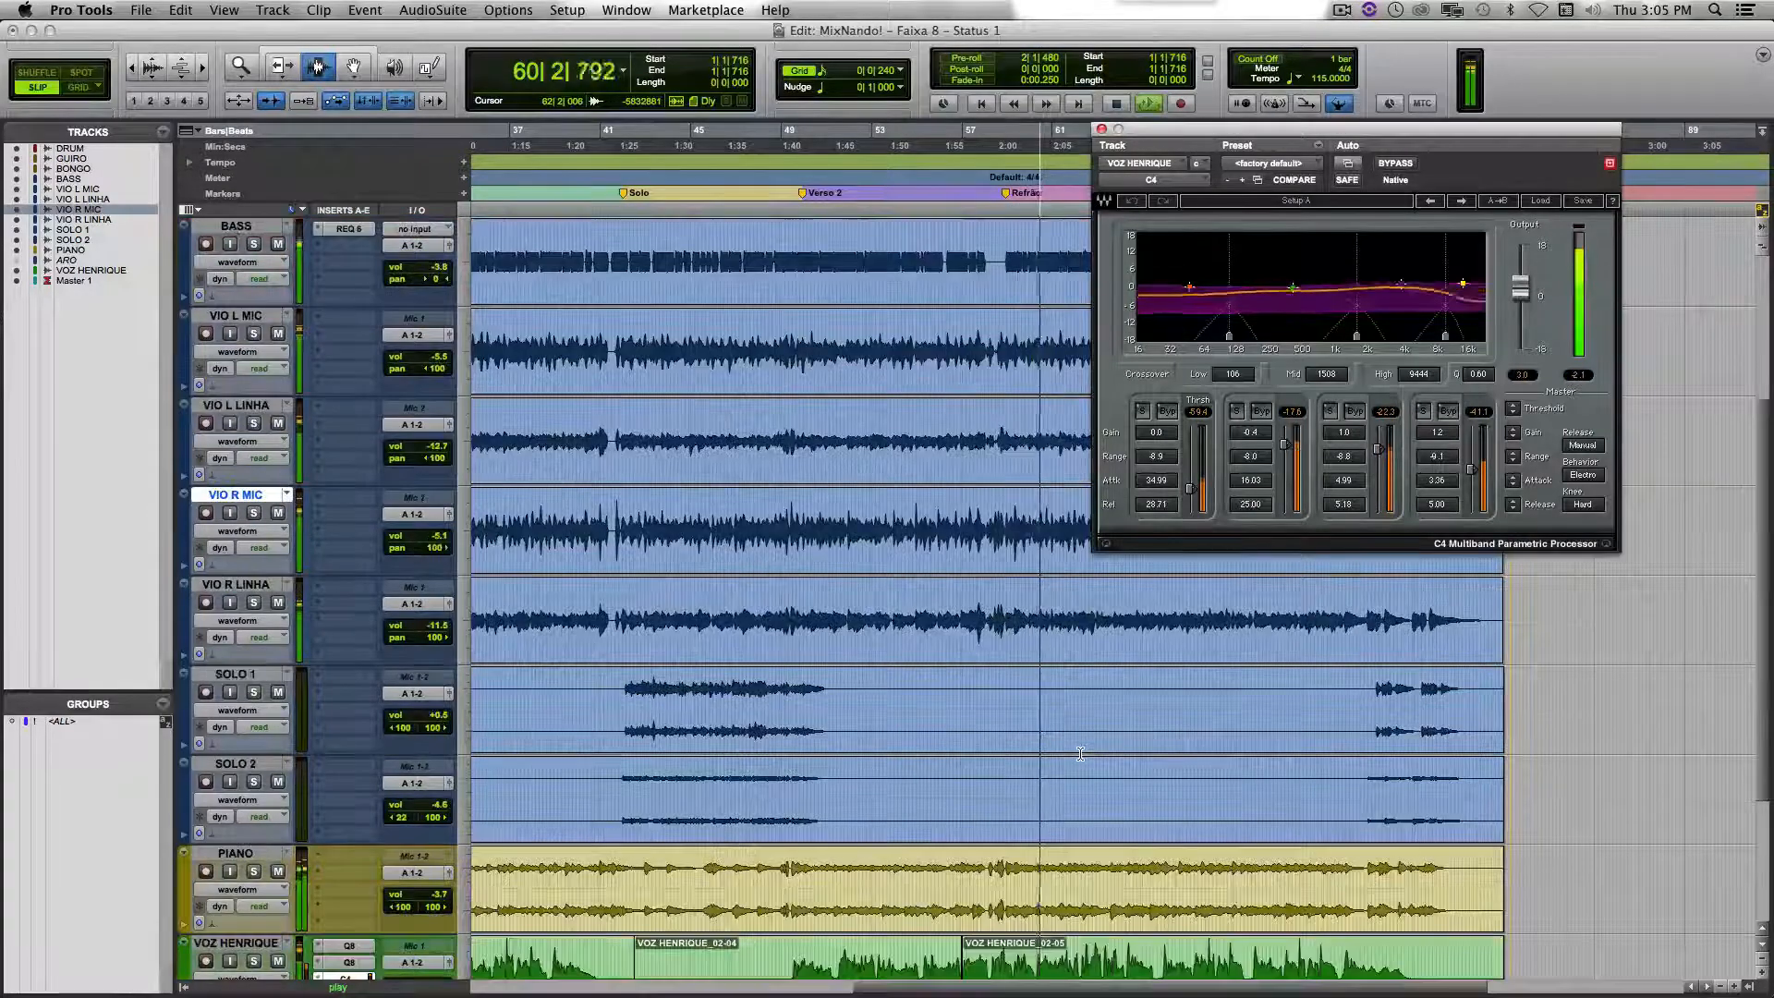
pyautogui.scroll(-1, 1081, 754)
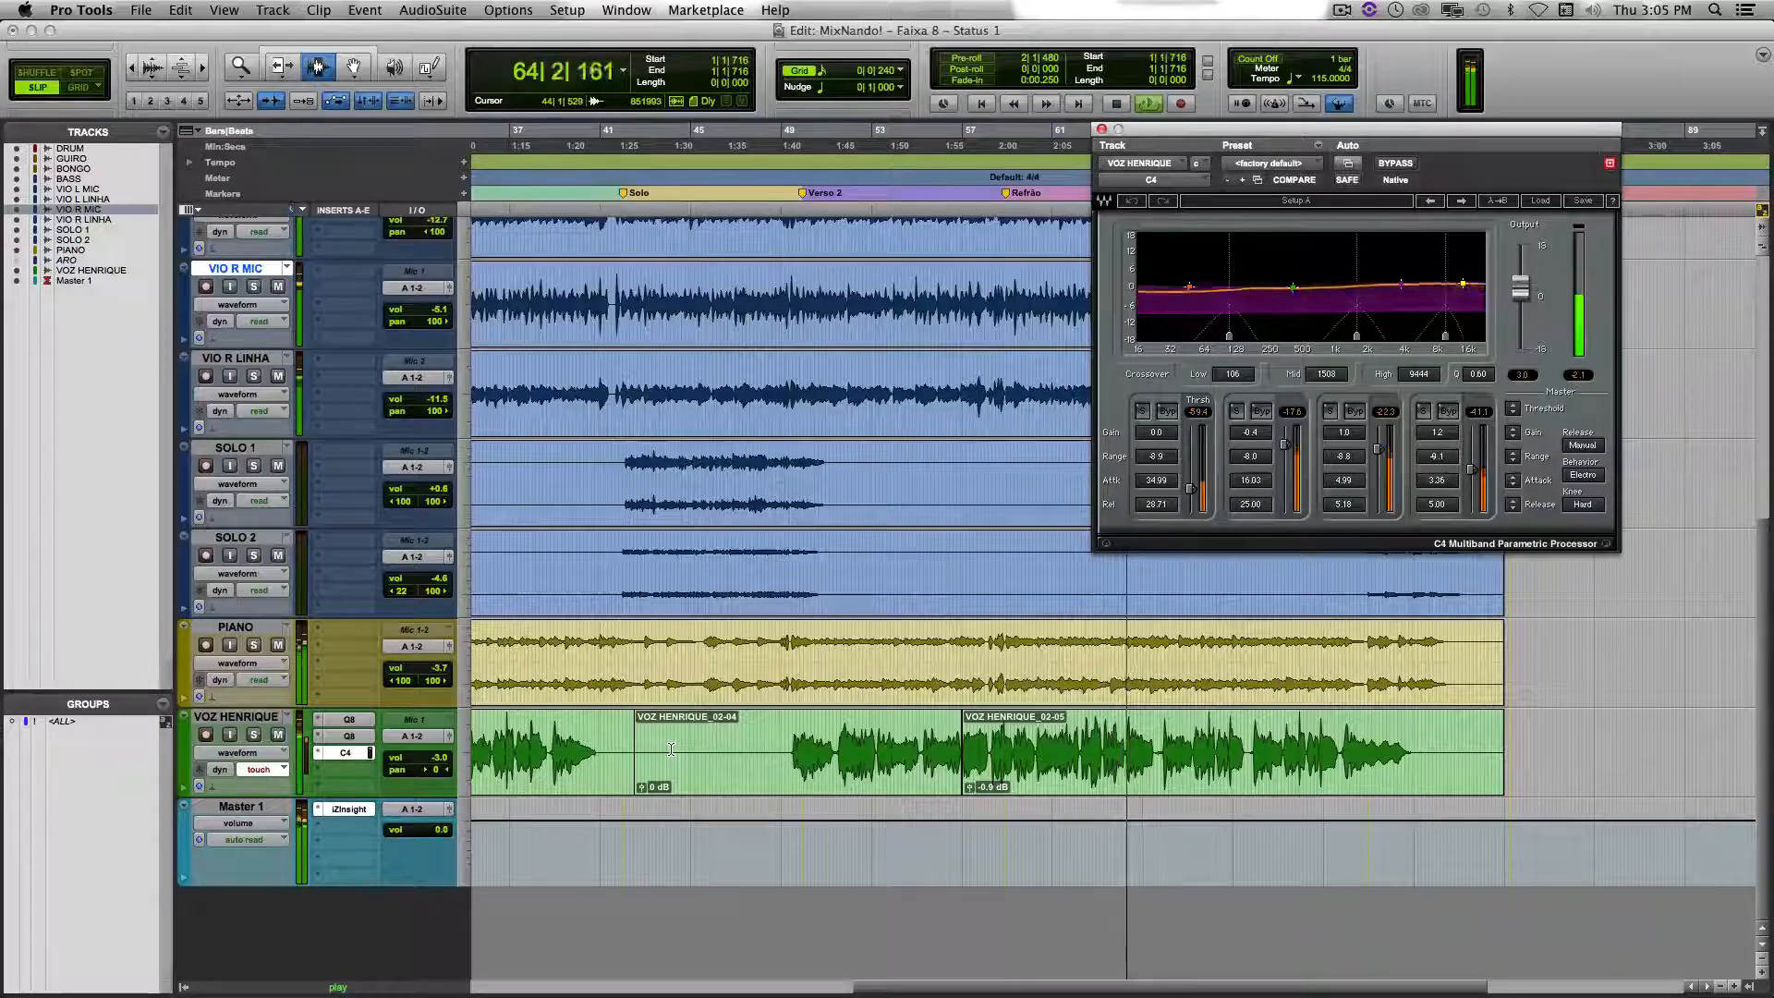
pyautogui.scroll(5, 672, 748)
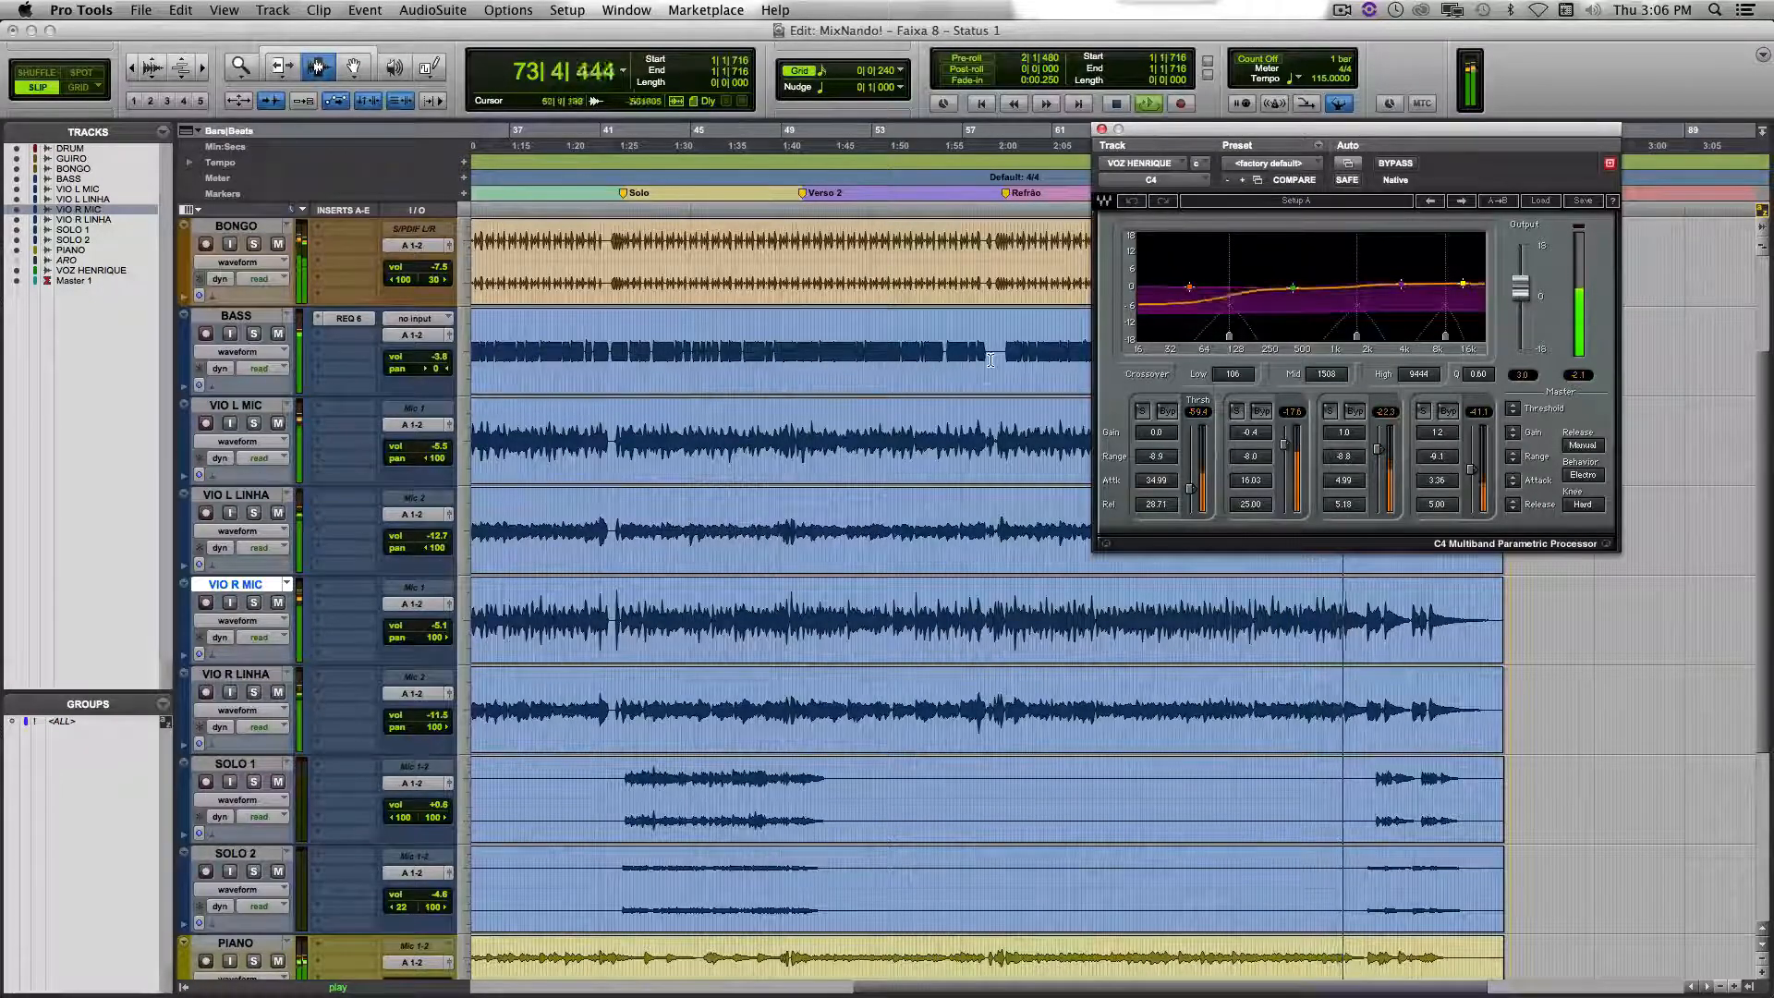
# Step: Close the C4 plug-in window and stop playback at the end of the song
pyautogui.click(1102, 130)
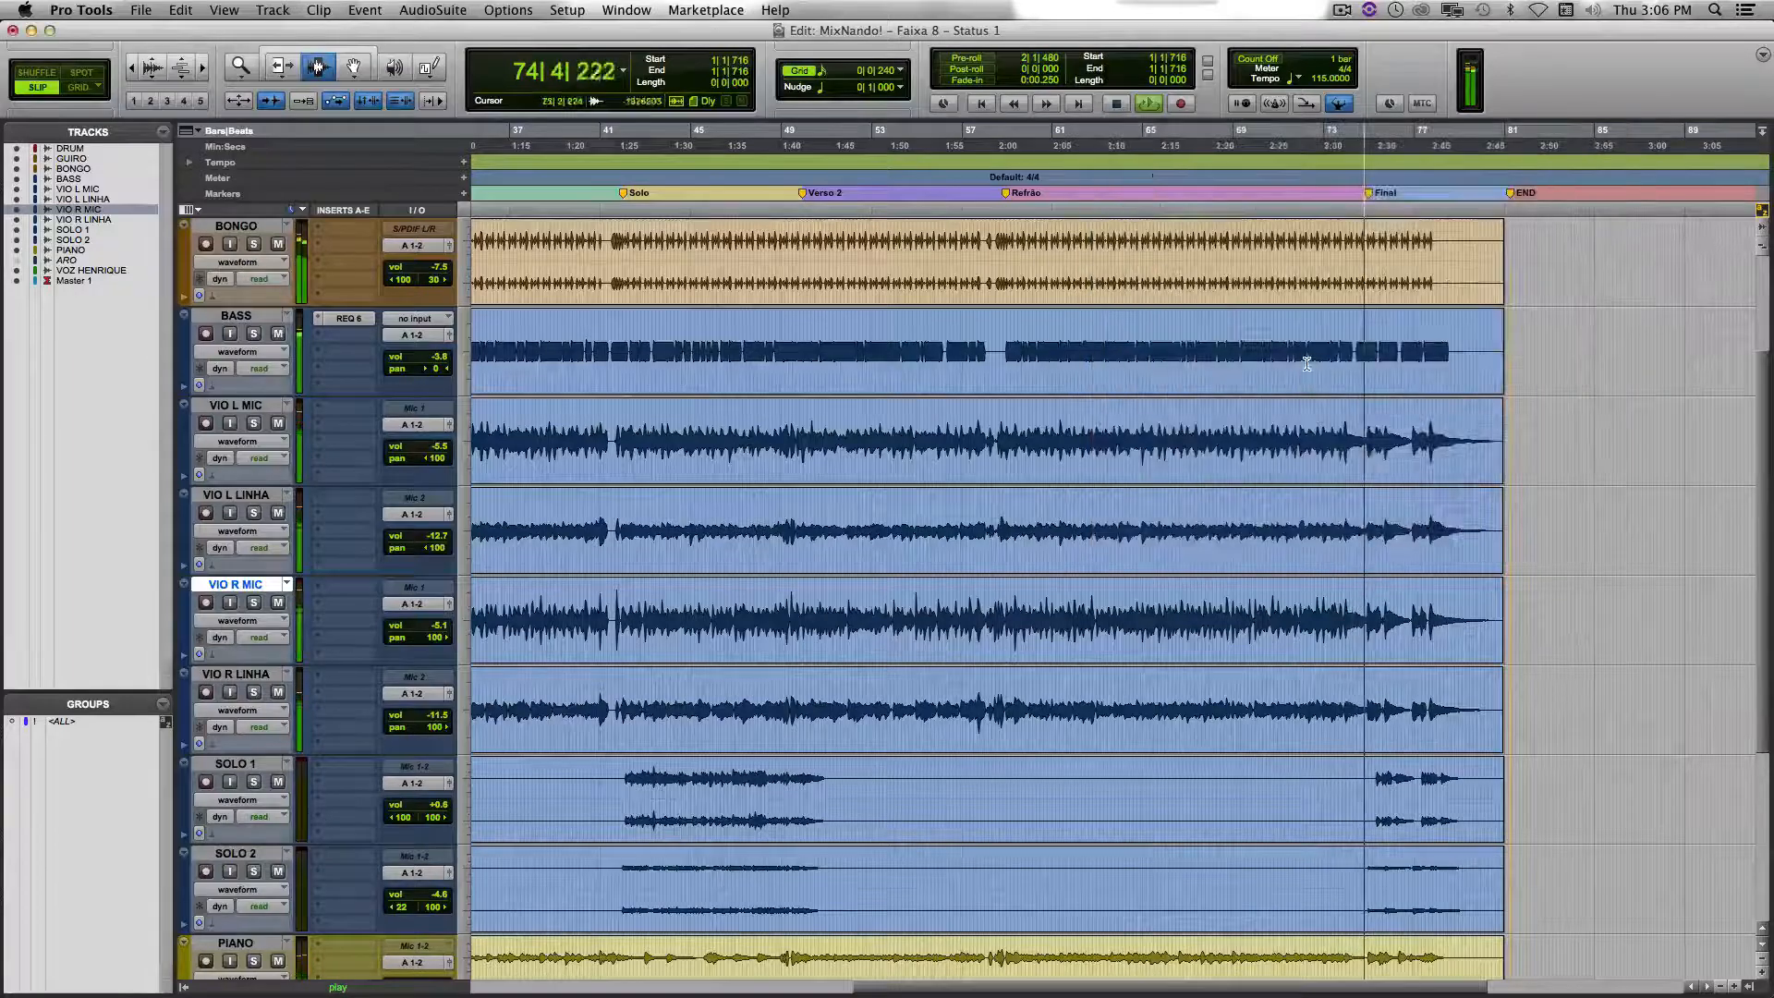
pyautogui.scroll(-7, 1355, 360)
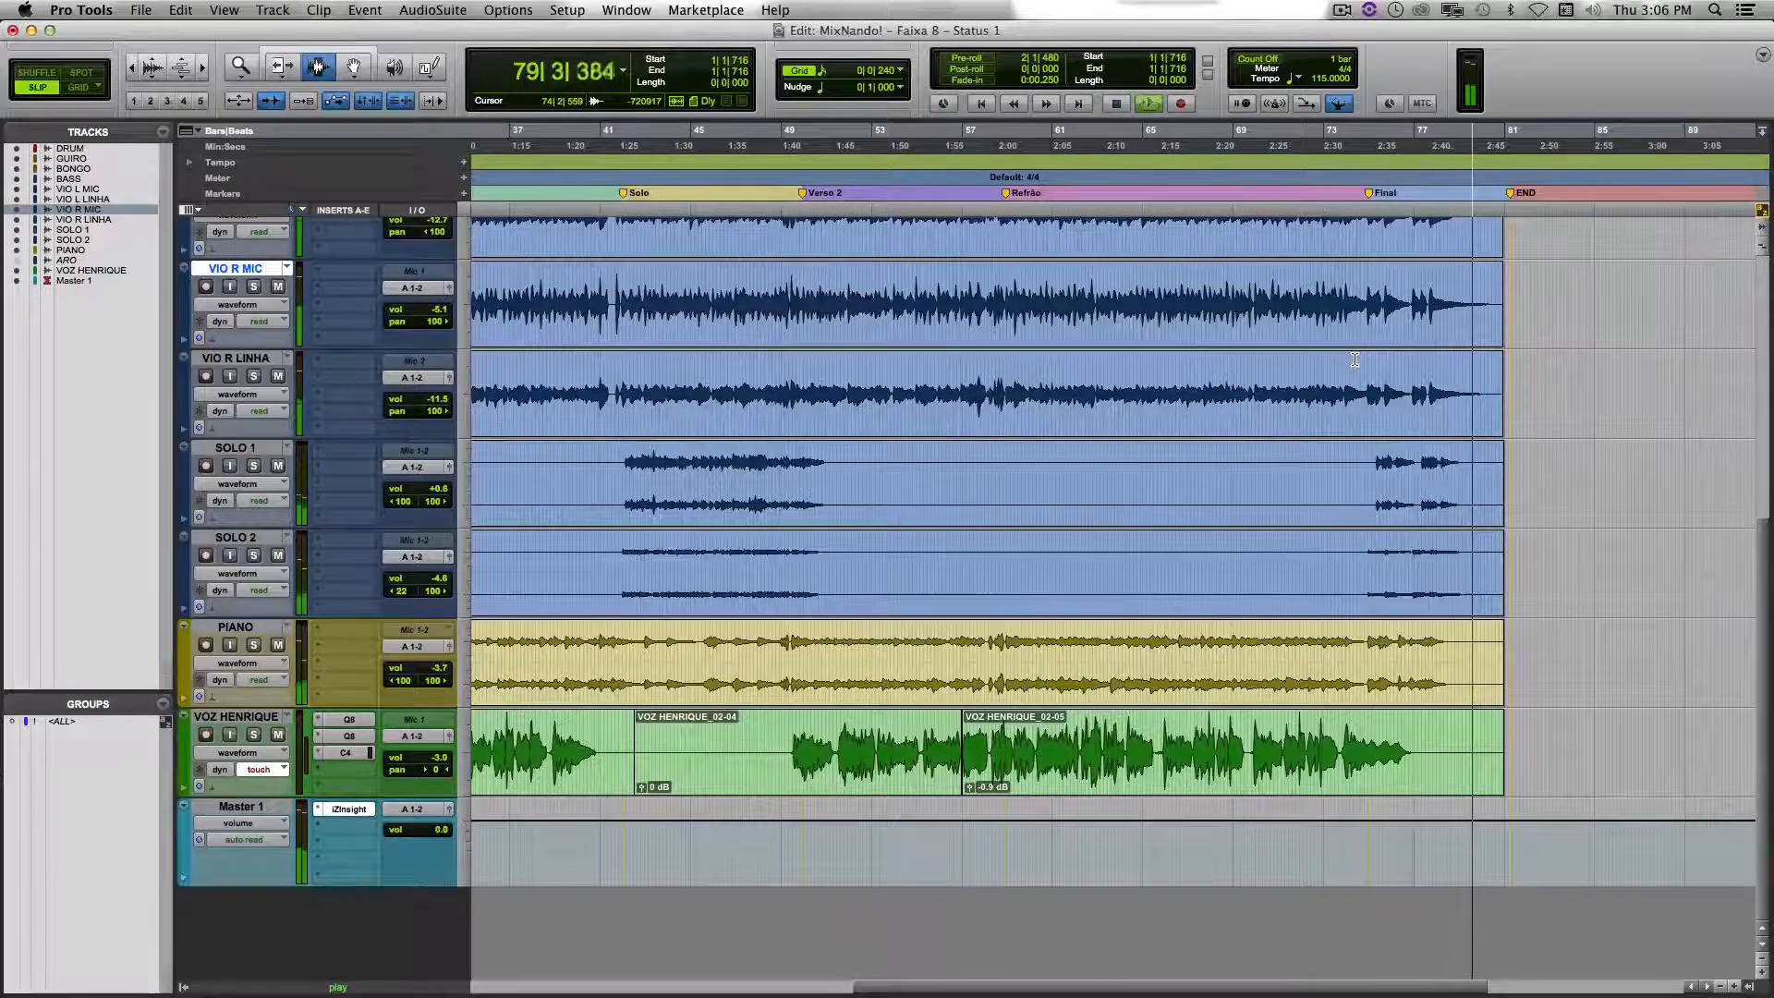
pyautogui.press('space')
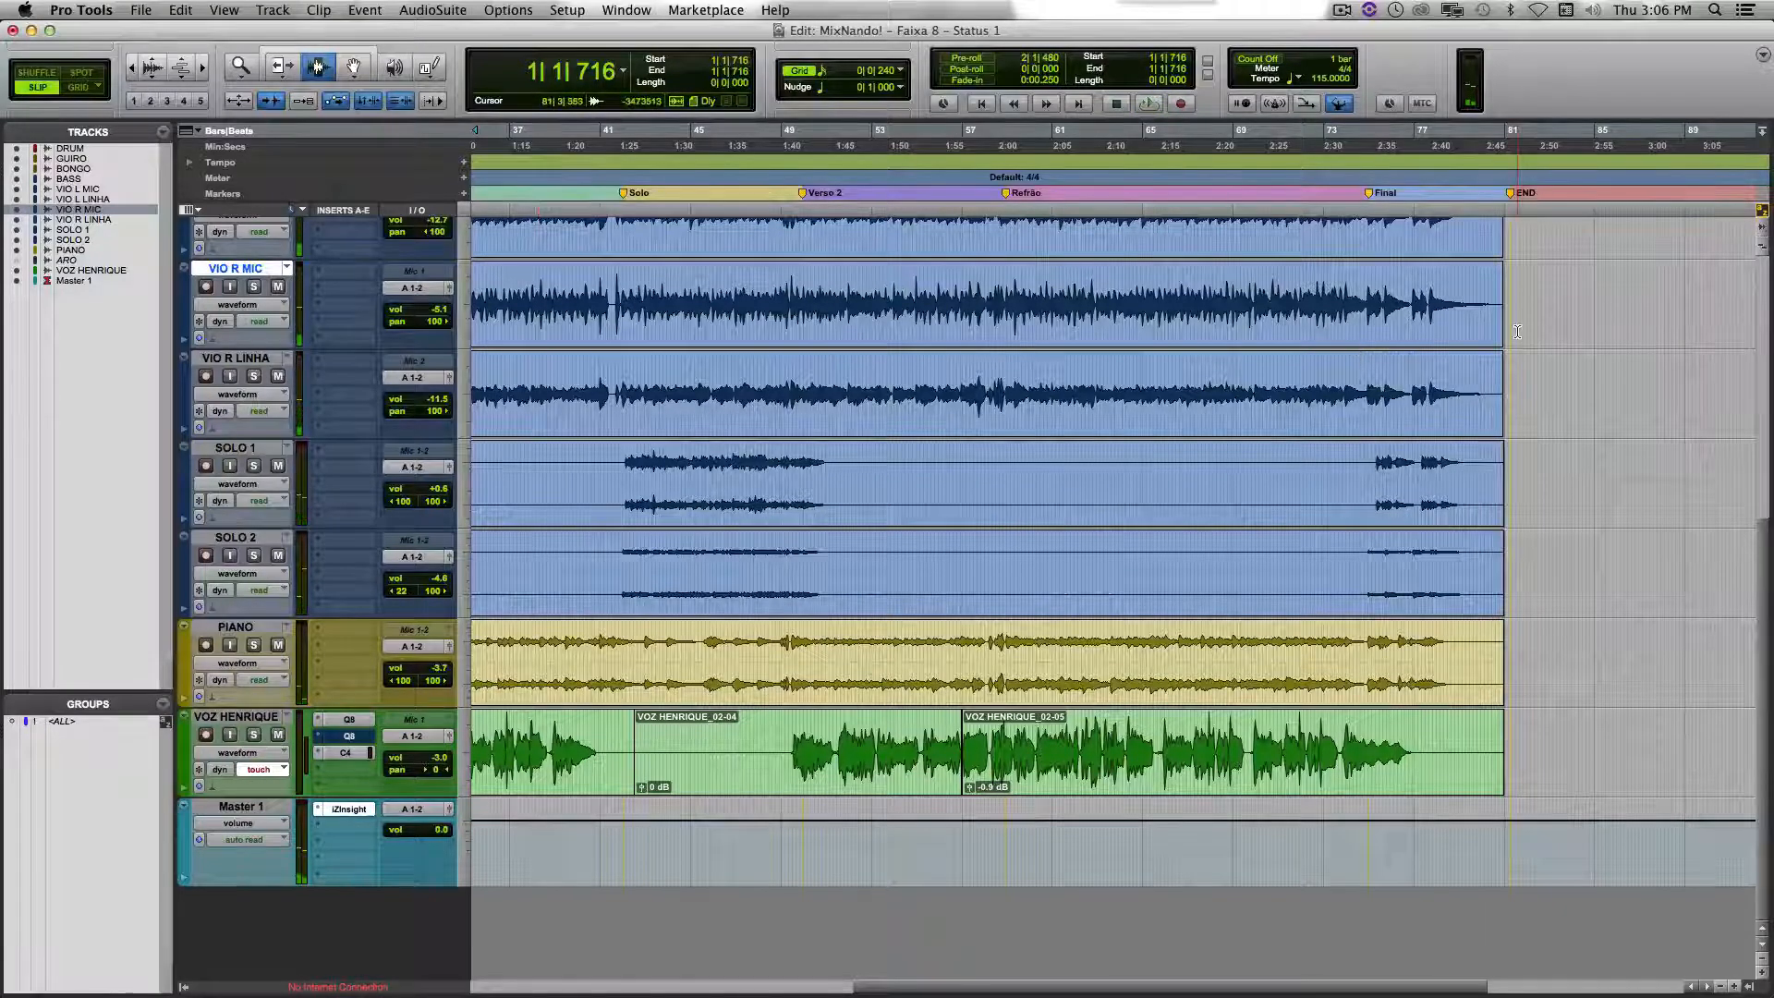